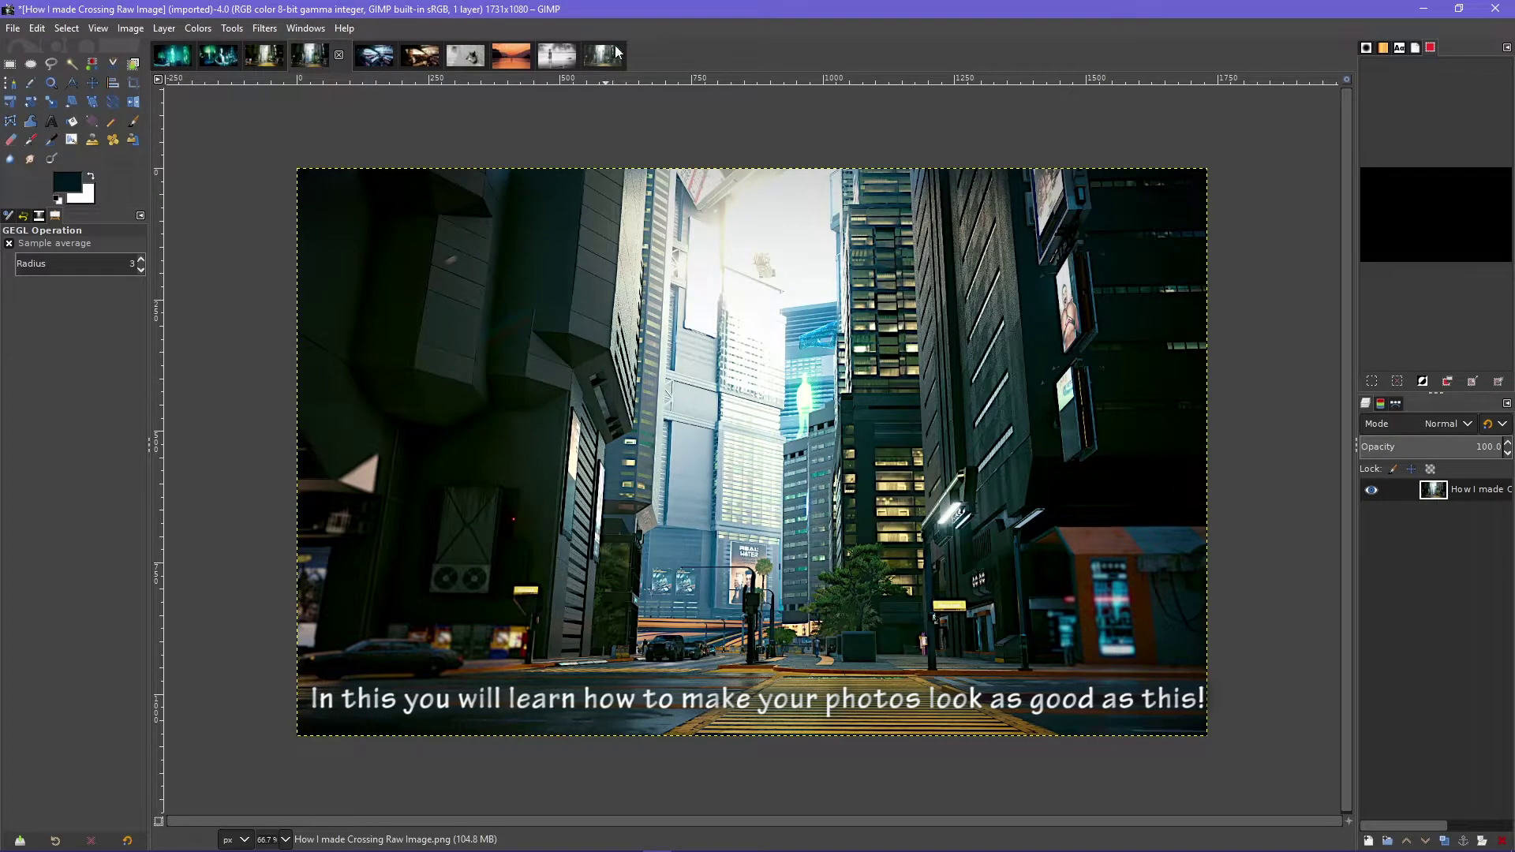
Switch to another open version of the street shot, then return to the edited 1731x1080 image
click(614, 55)
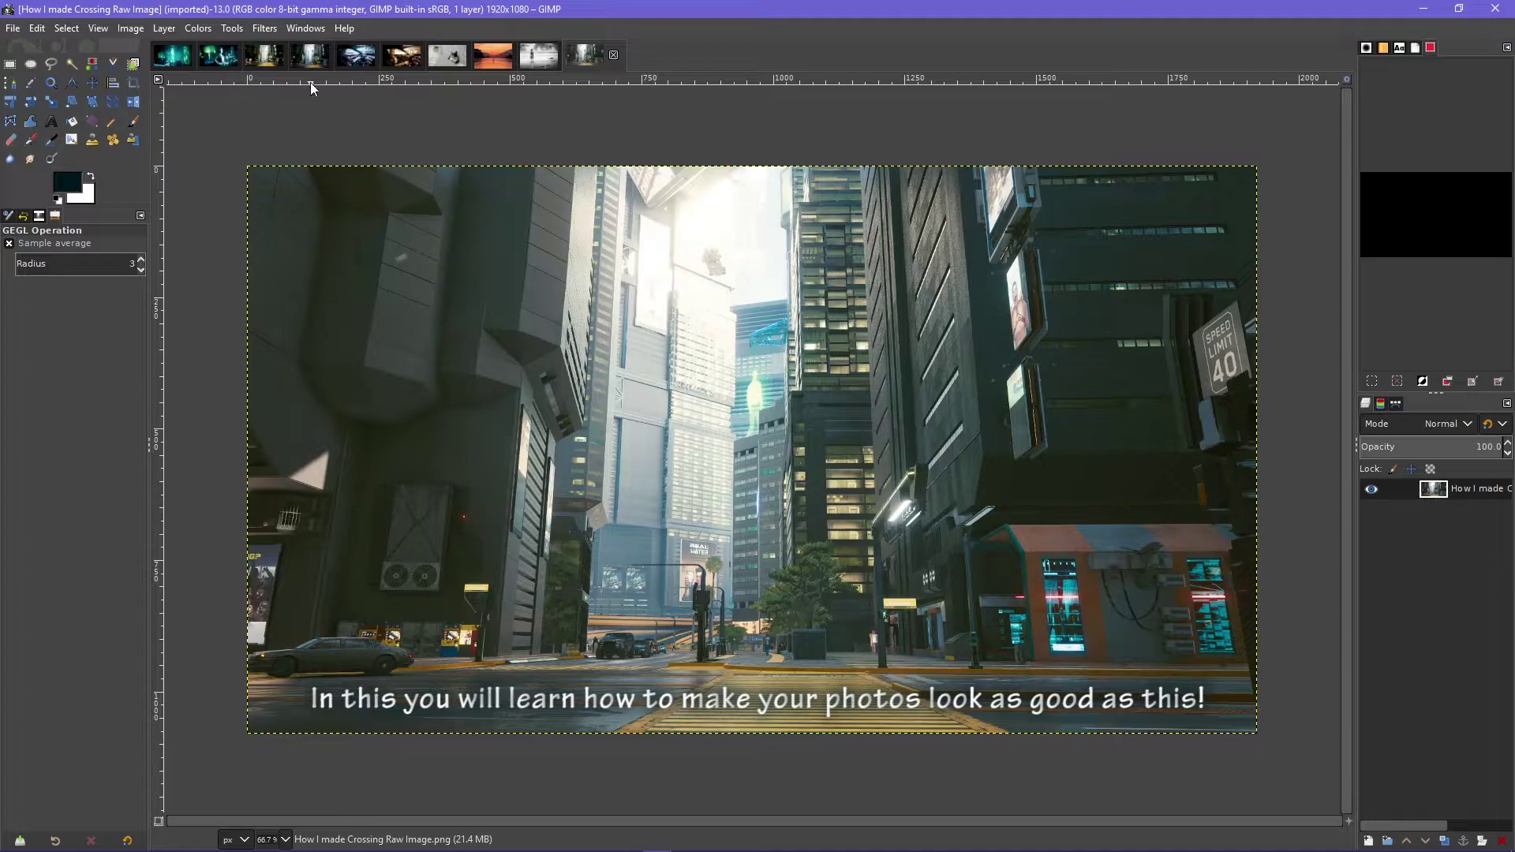
click(311, 54)
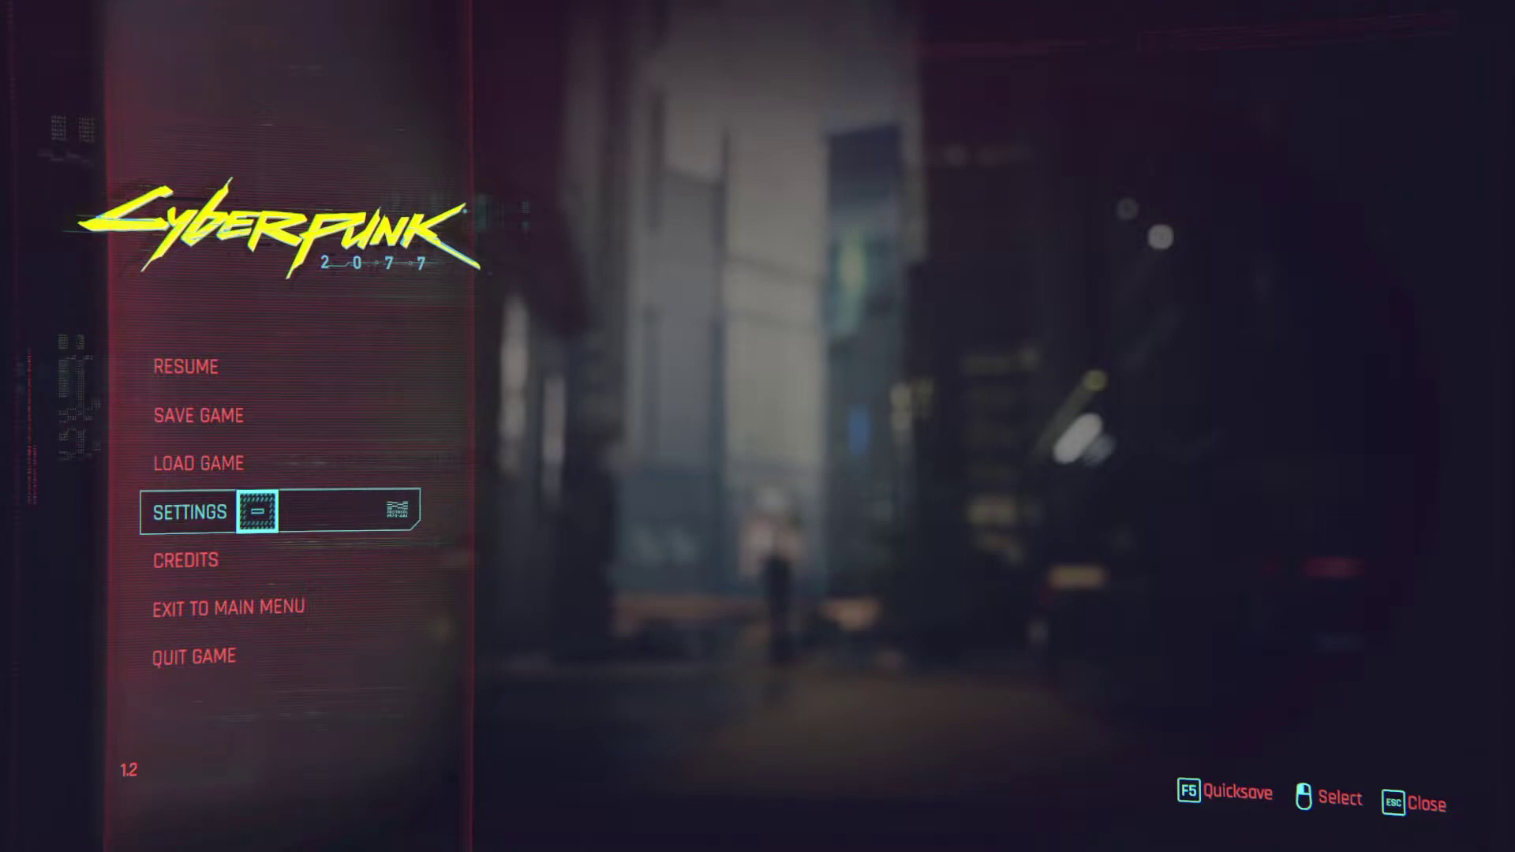
Browse Cyberpunk 2077's Graphics and Video settings, then exit back to the street
click(256, 511)
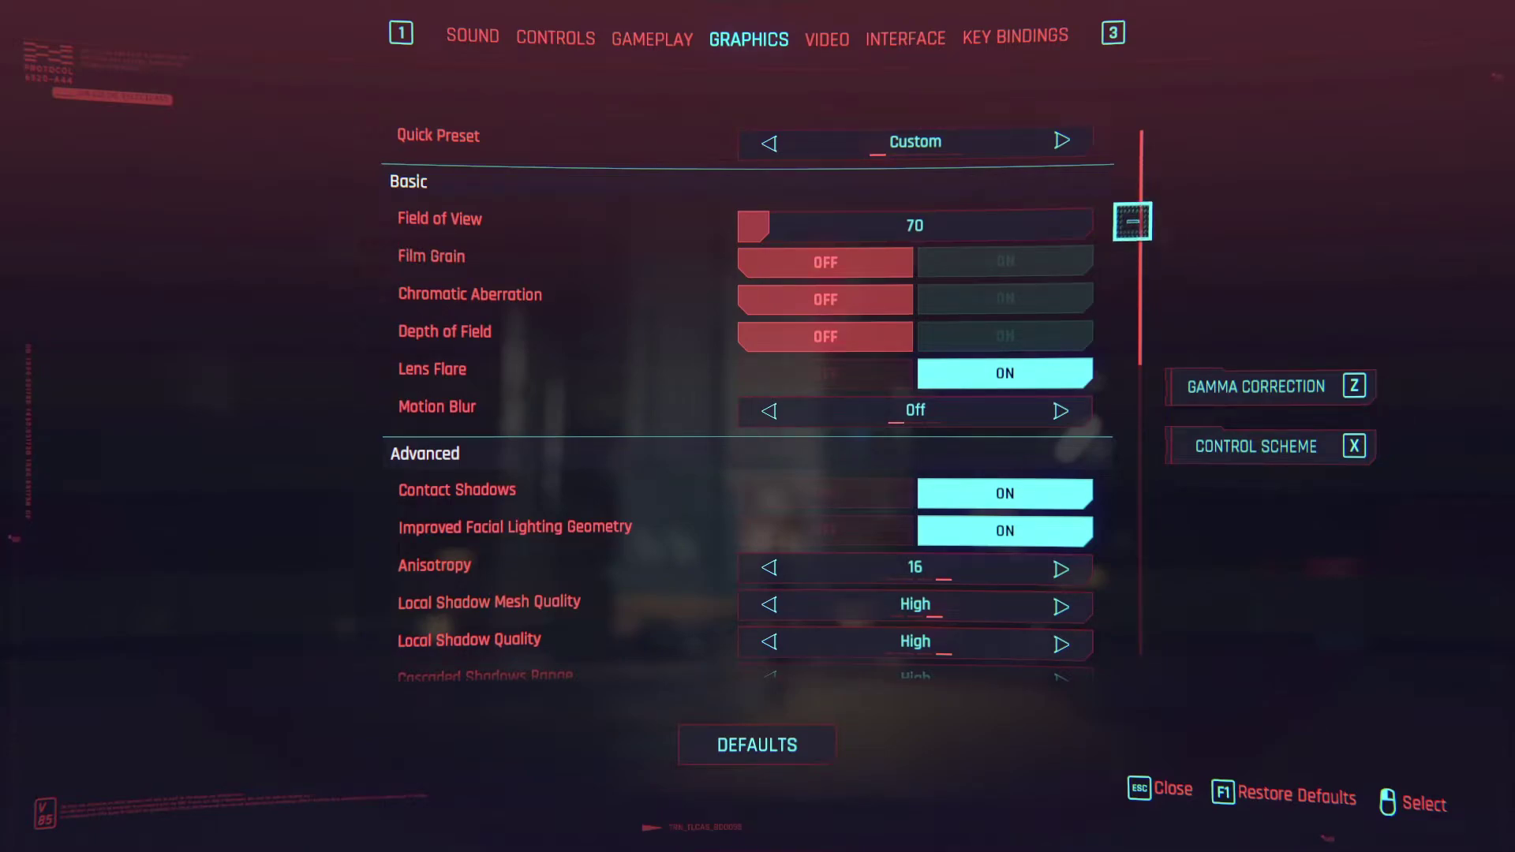
scroll(1139, 225, down, 1)
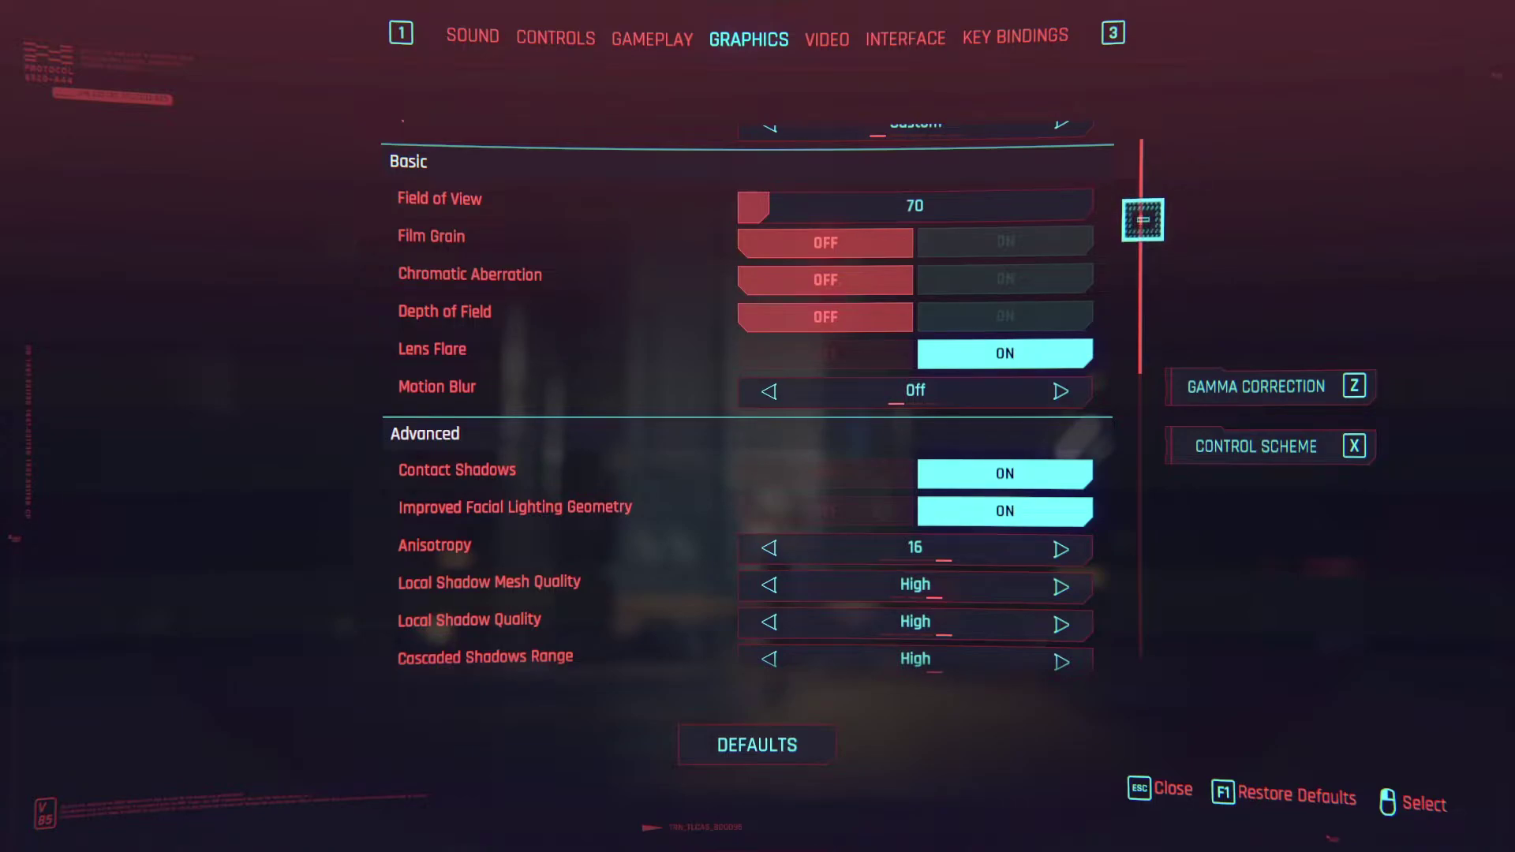
drag(1143, 217, 1136, 534)
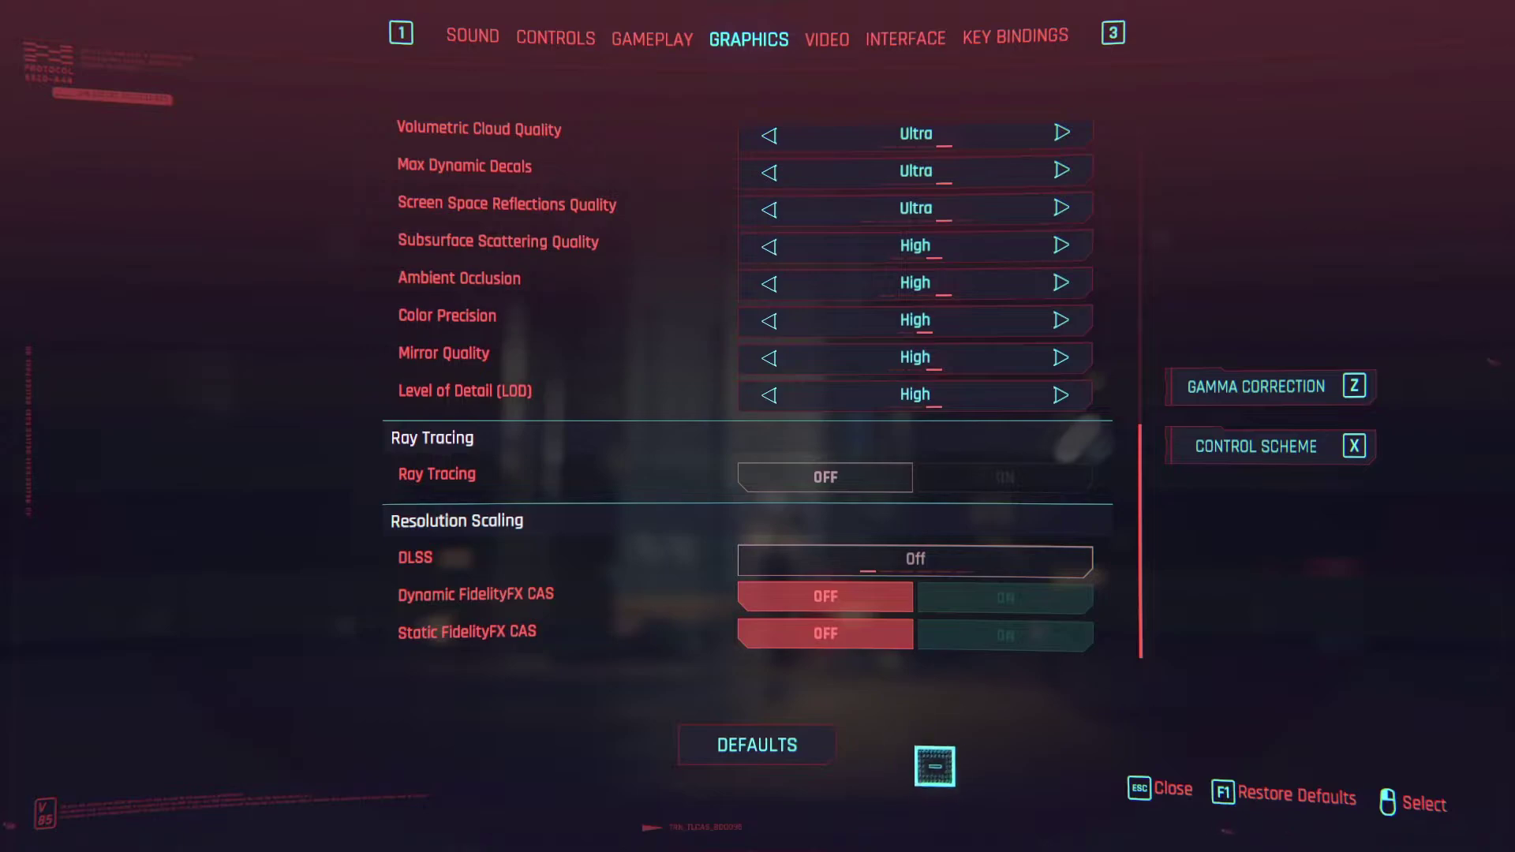
drag(1139, 609, 1136, 203)
click(839, 43)
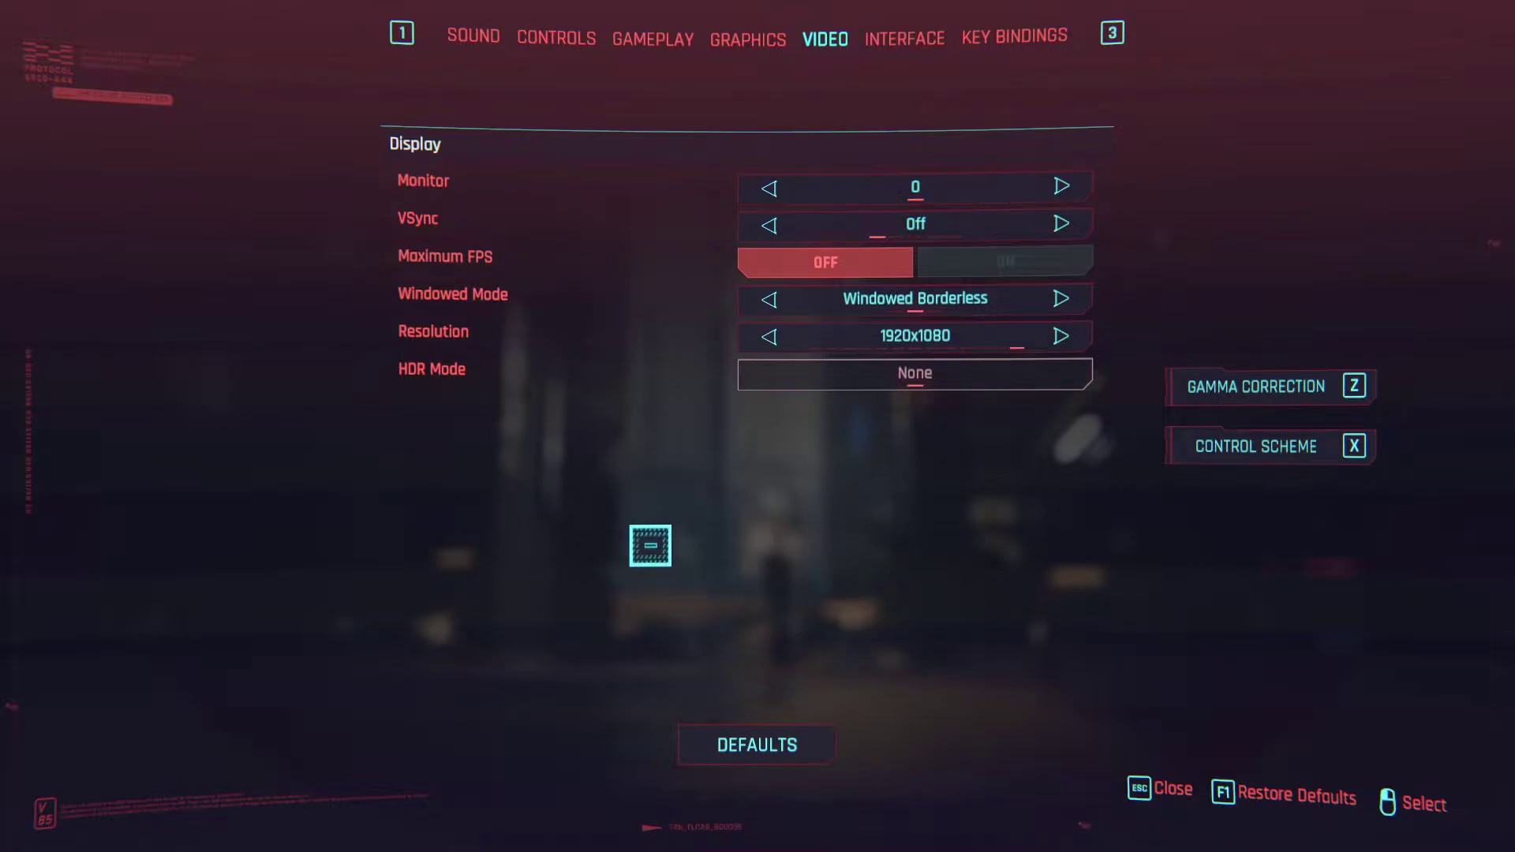
key(Escape)
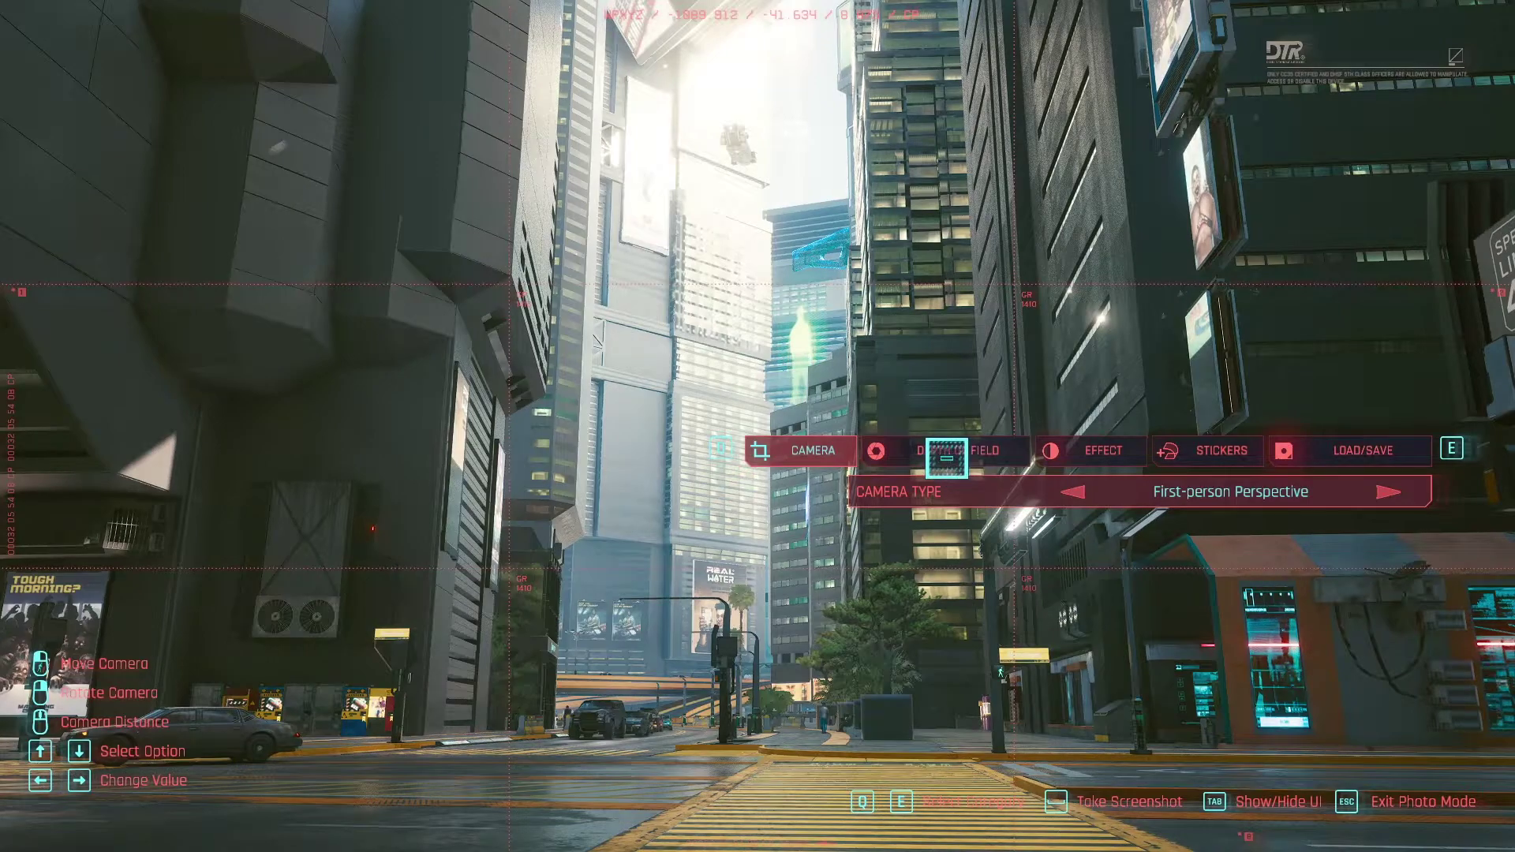
Show the Depth of Field options in Cyberpunk 2077's Photo Mode
click(945, 449)
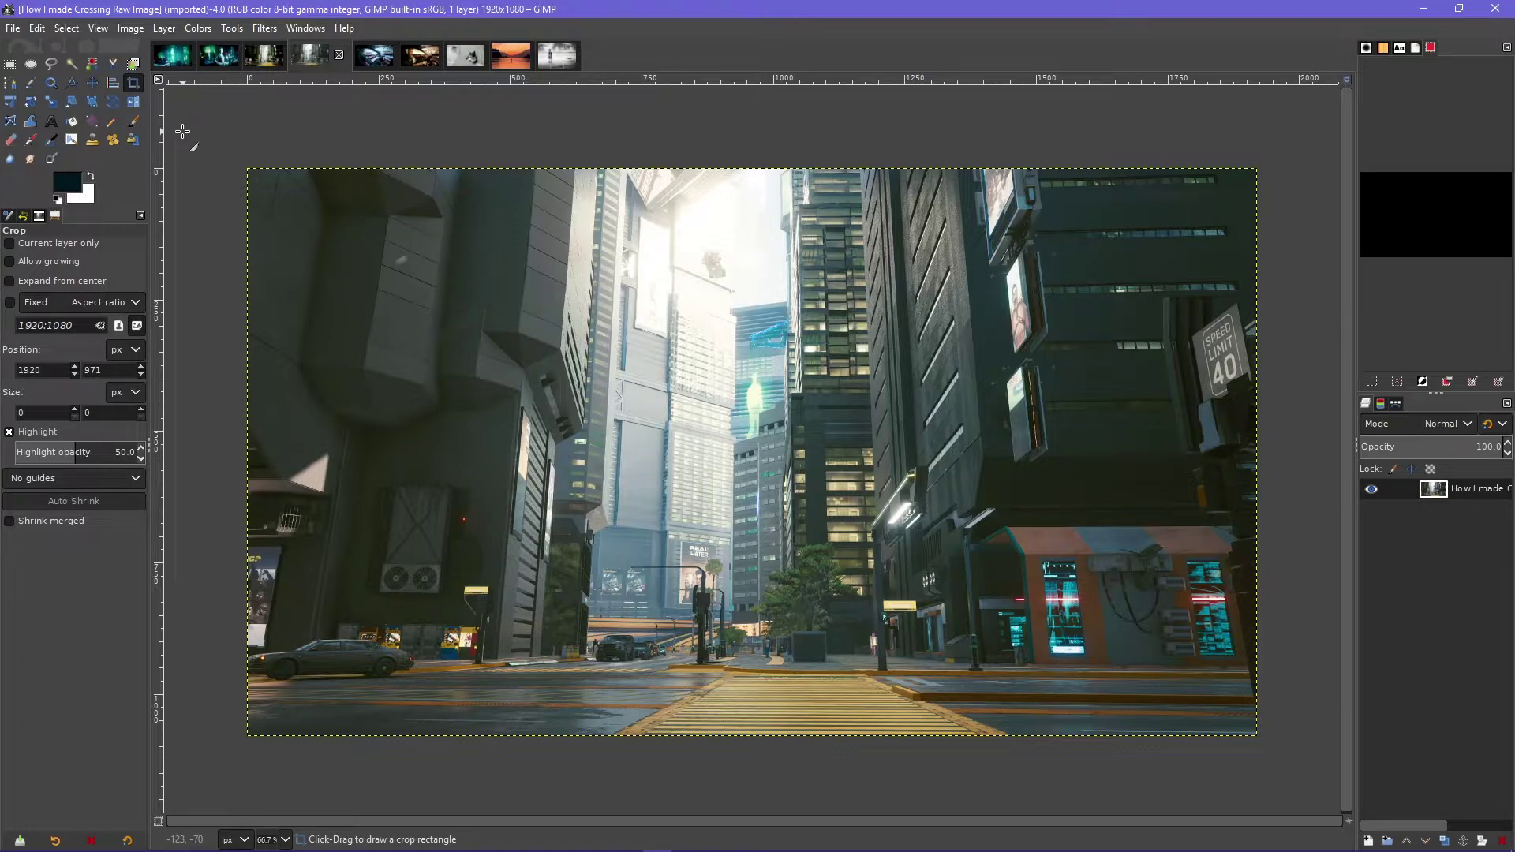
Toggle between the finished Crossing image and the raw screenshot, ending on Crossing
click(268, 56)
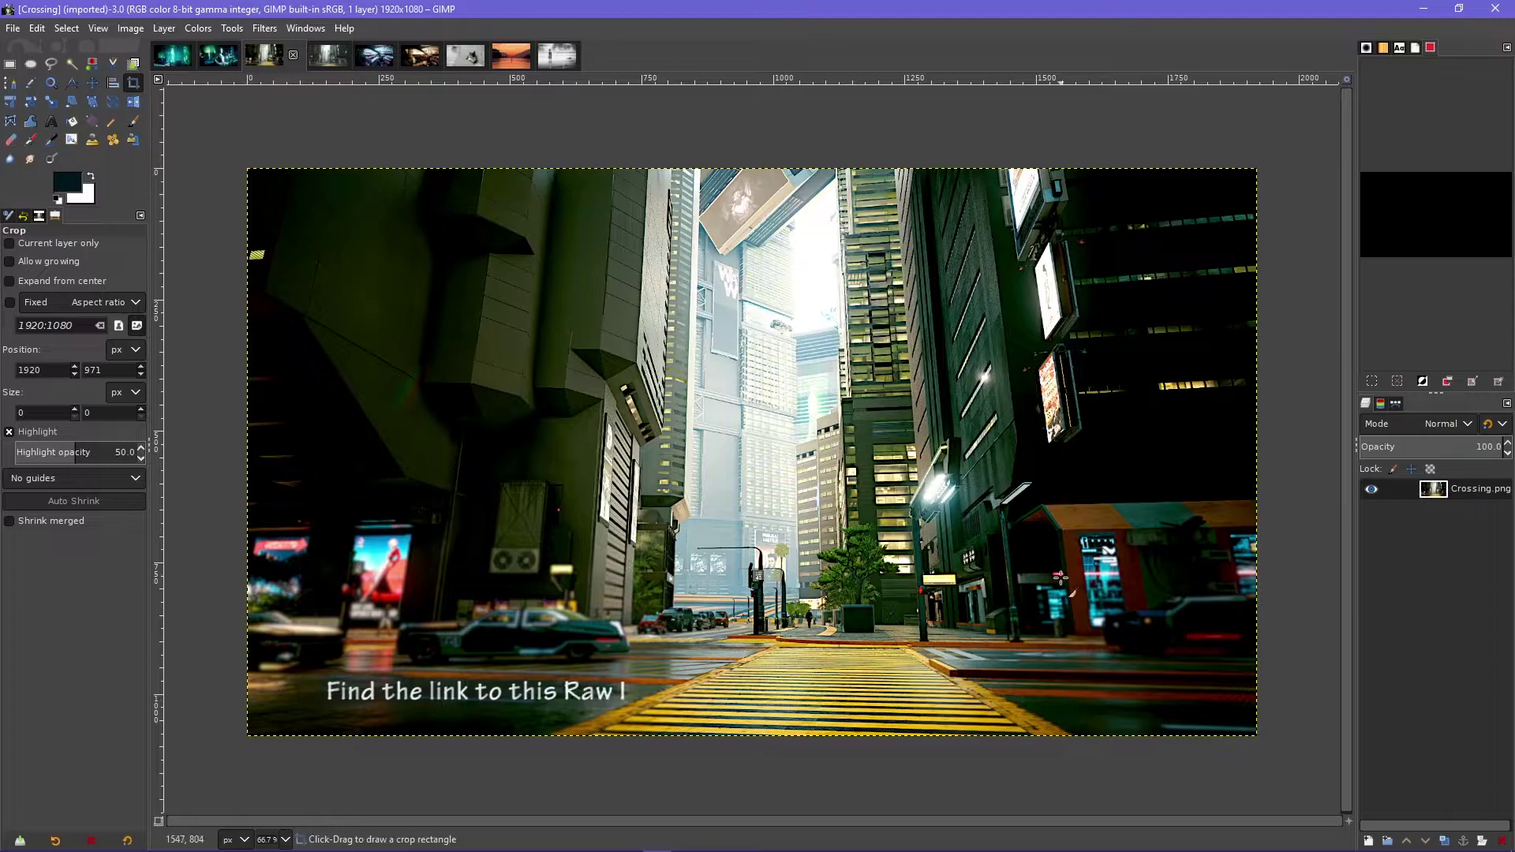
click(328, 55)
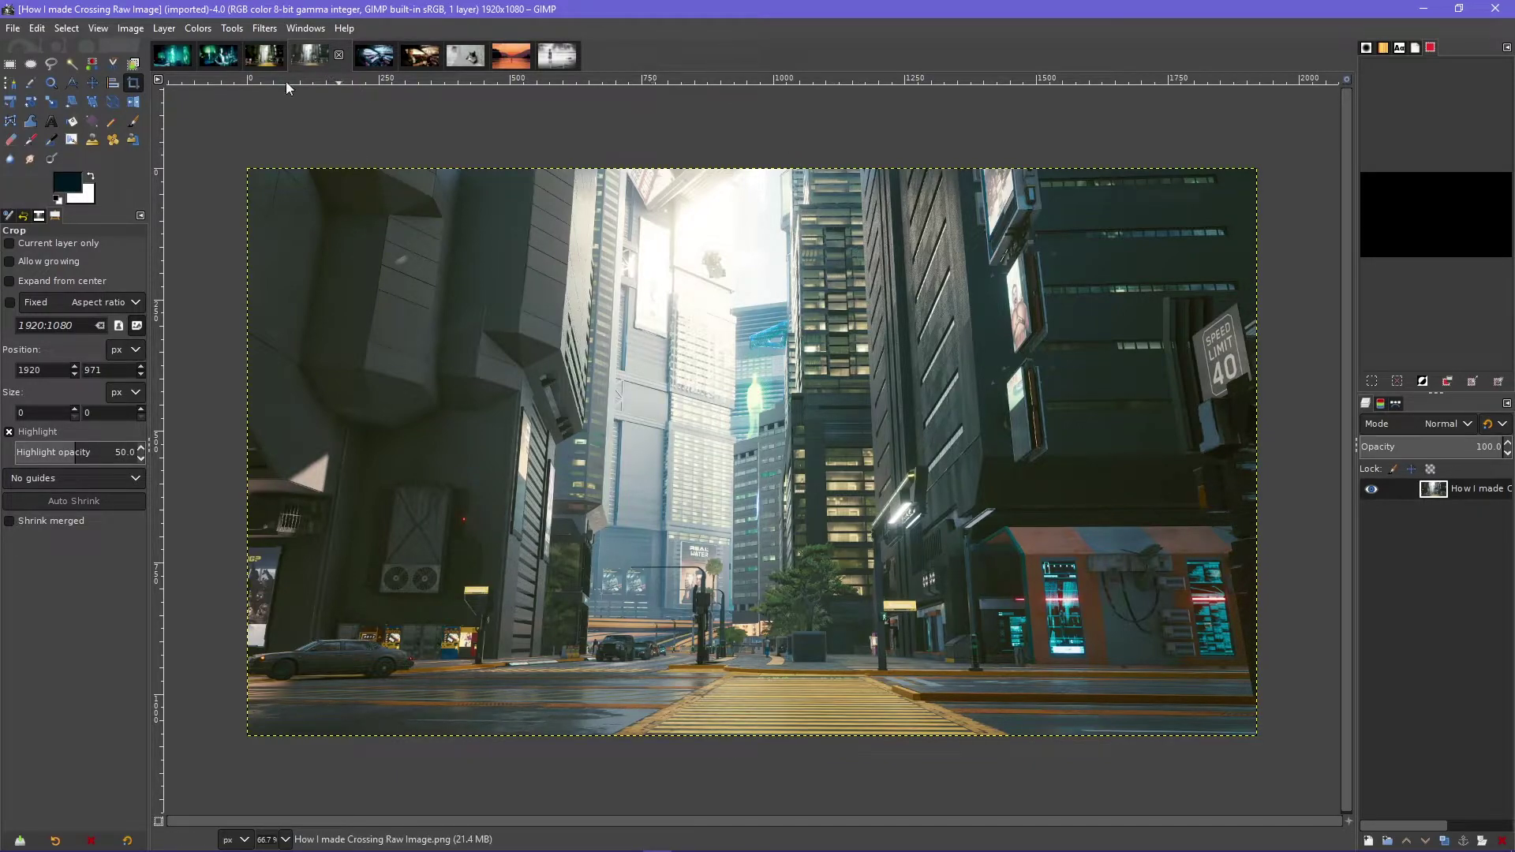
click(266, 56)
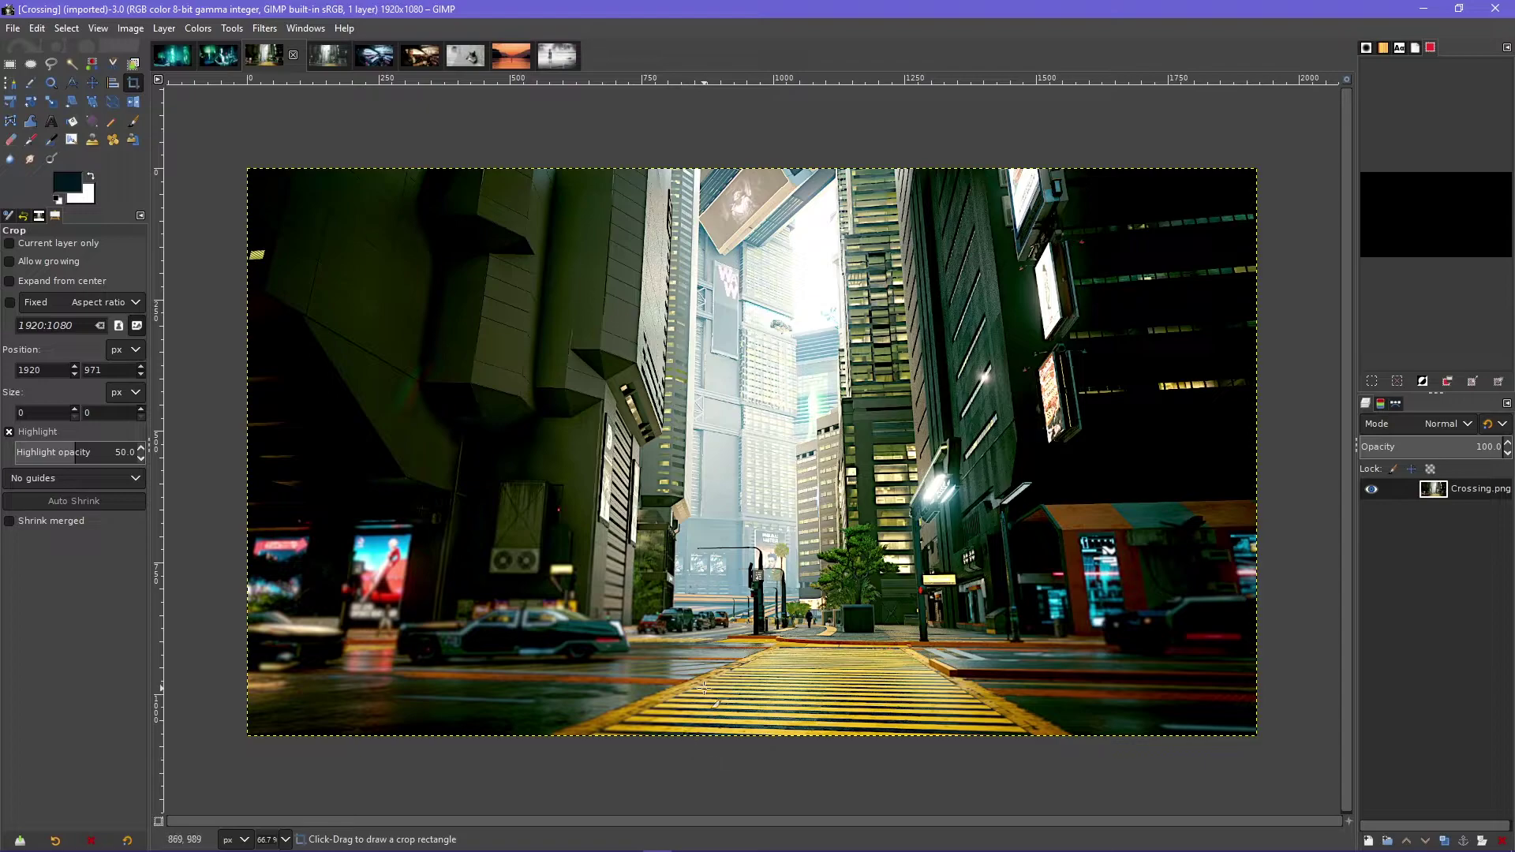
Switch between the raw screenshot and the graded Crossing image, ending on the raw one
click(326, 58)
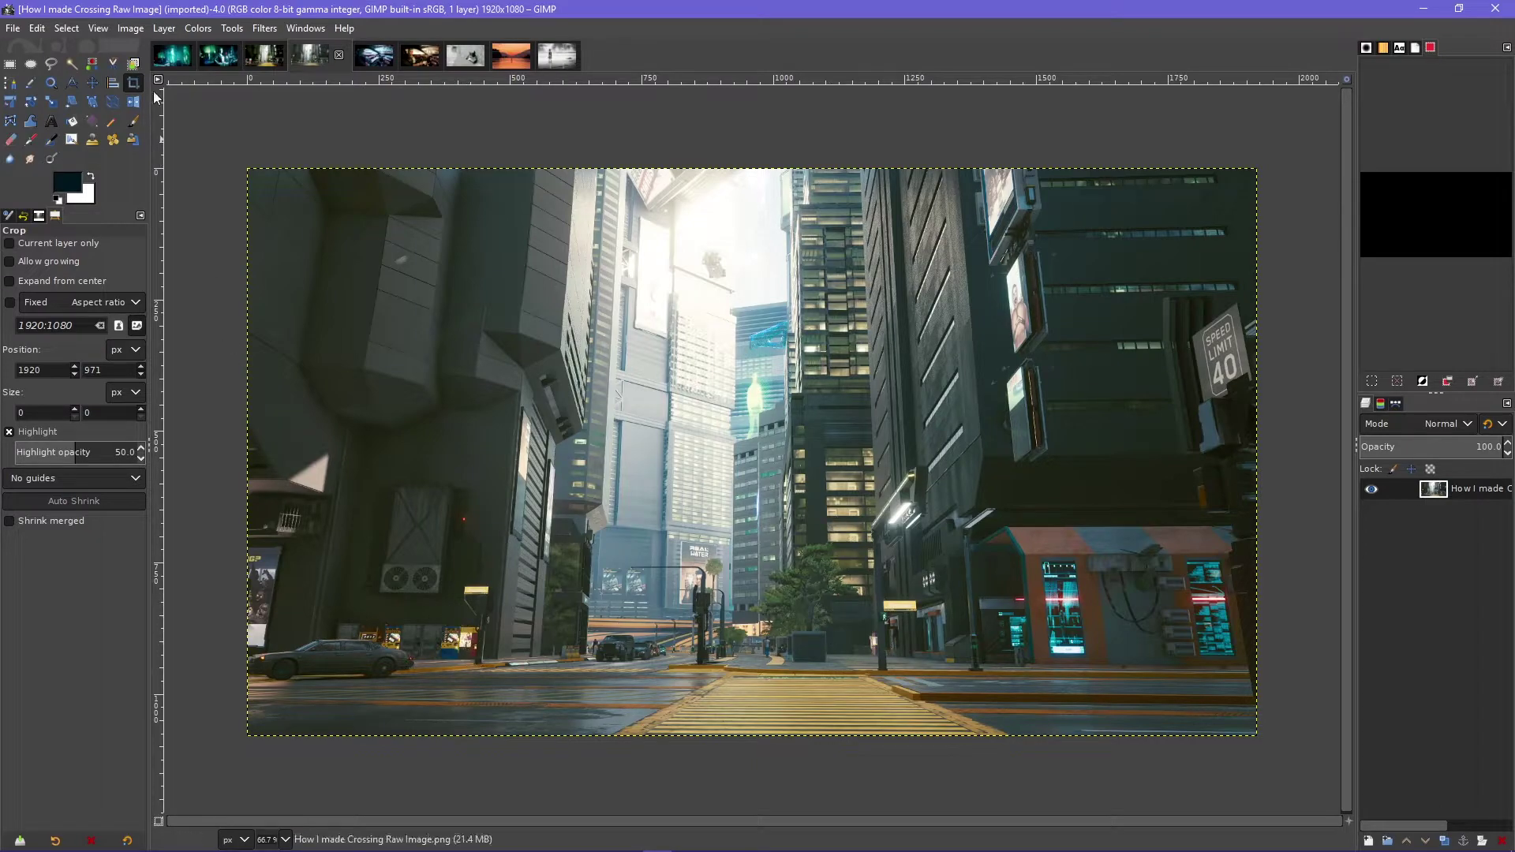
click(279, 56)
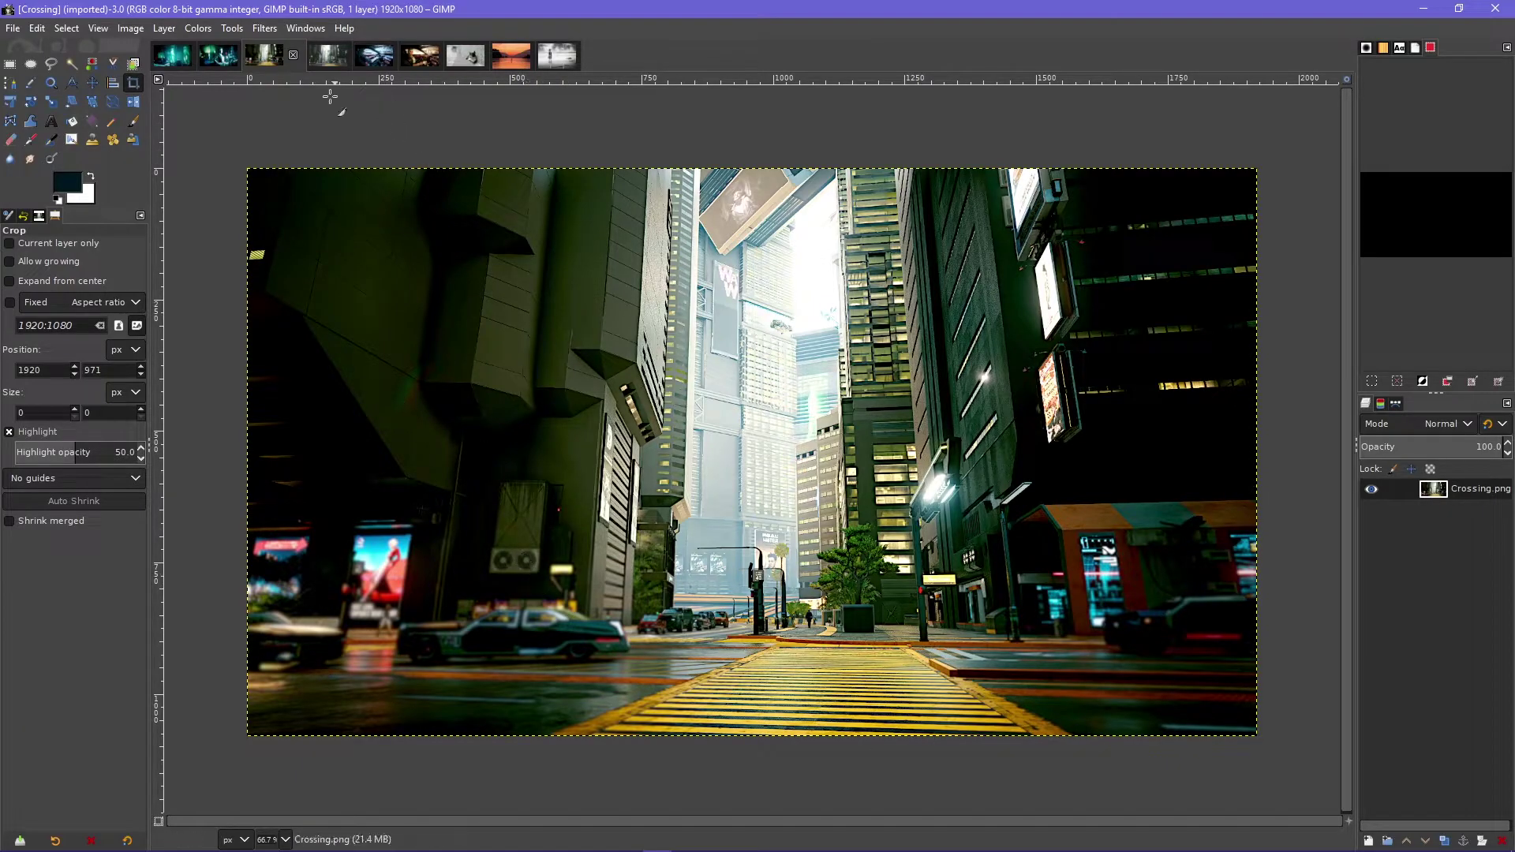
click(329, 56)
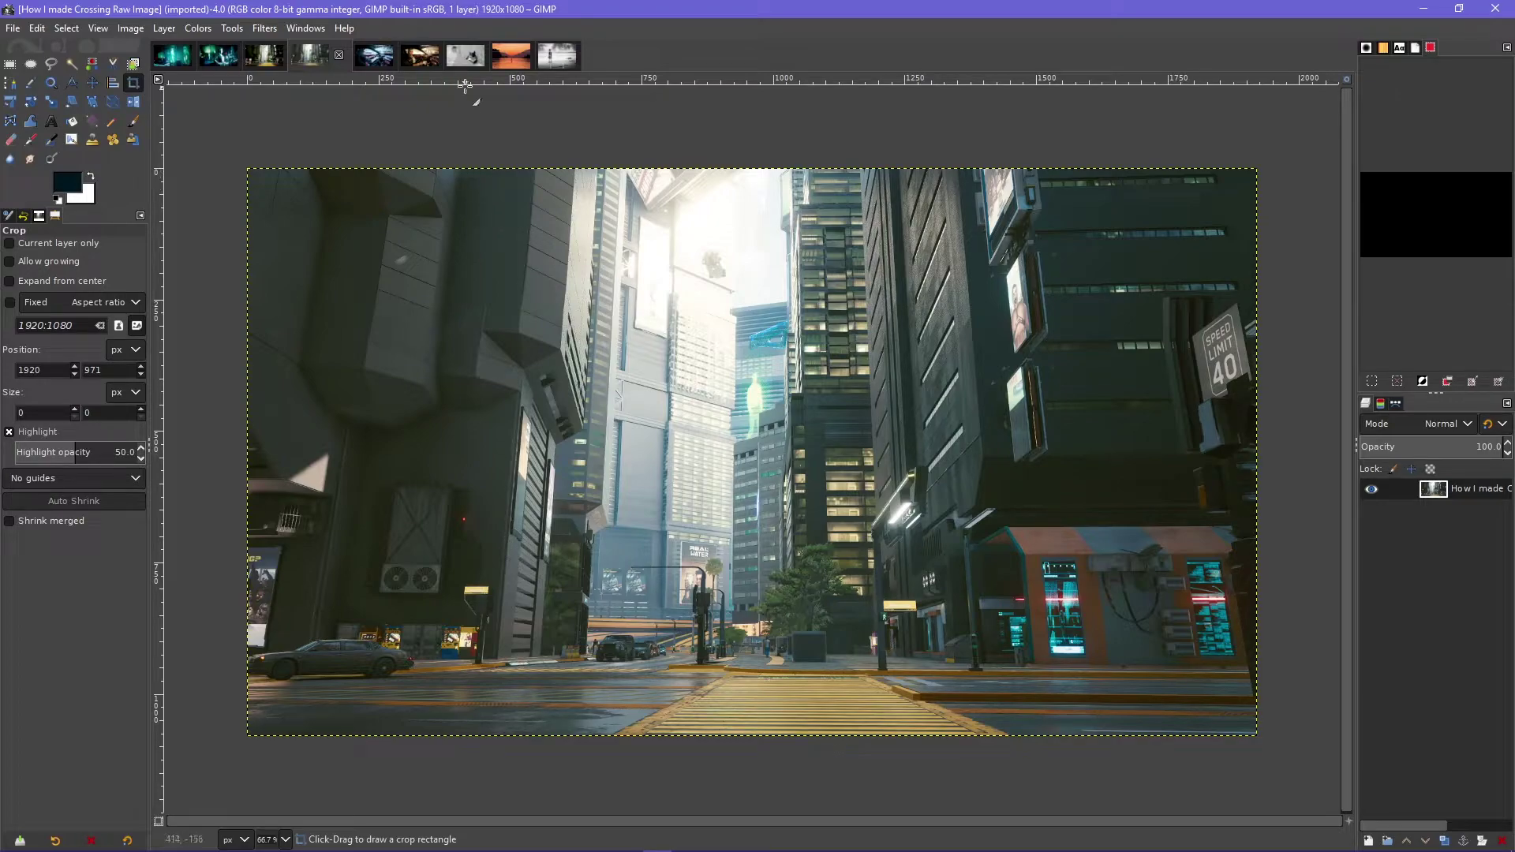
click(469, 61)
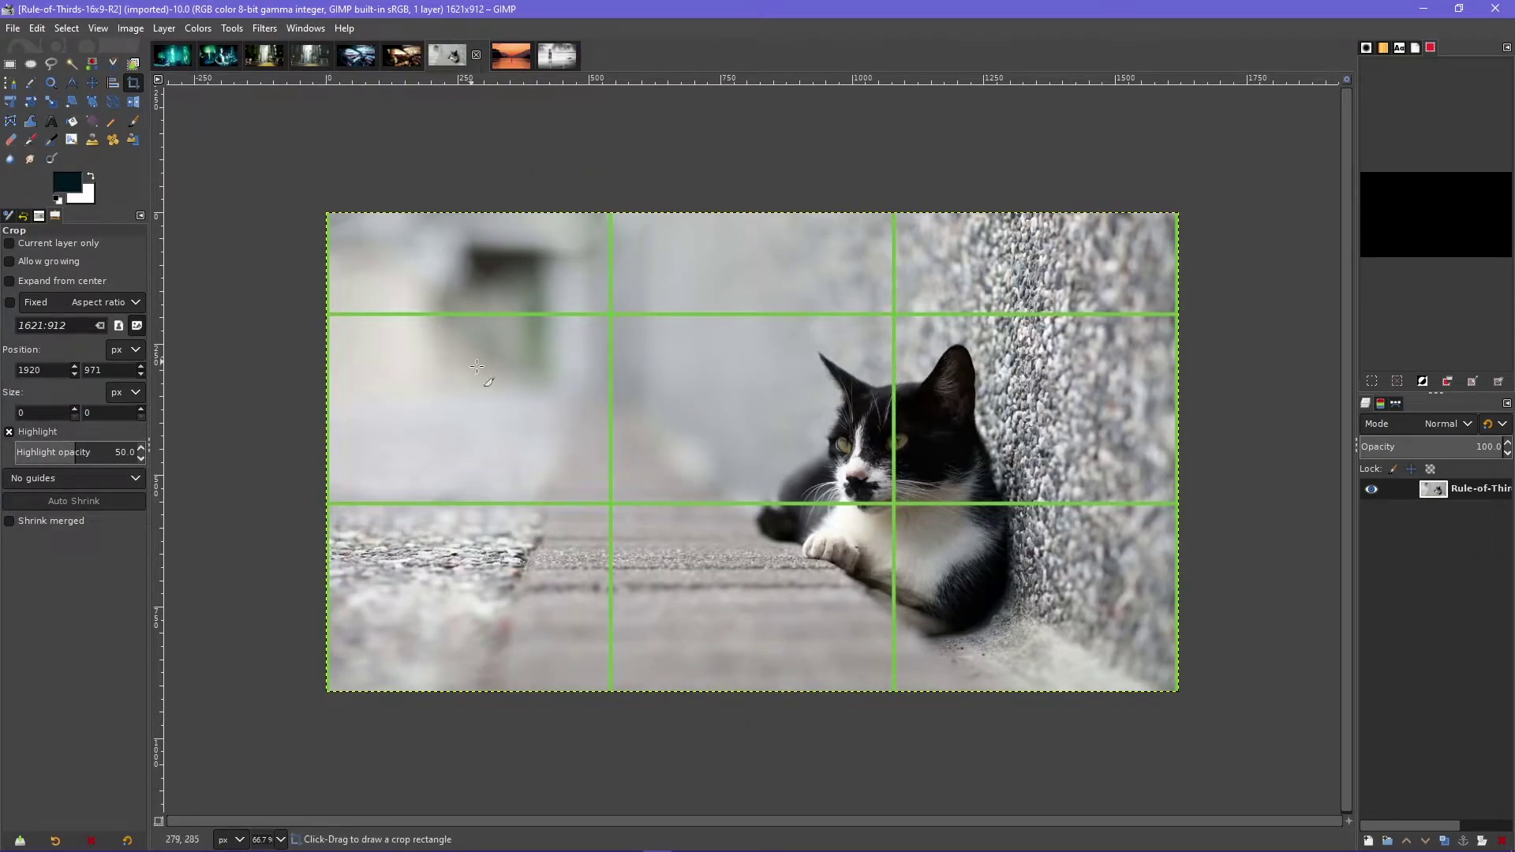
click(556, 55)
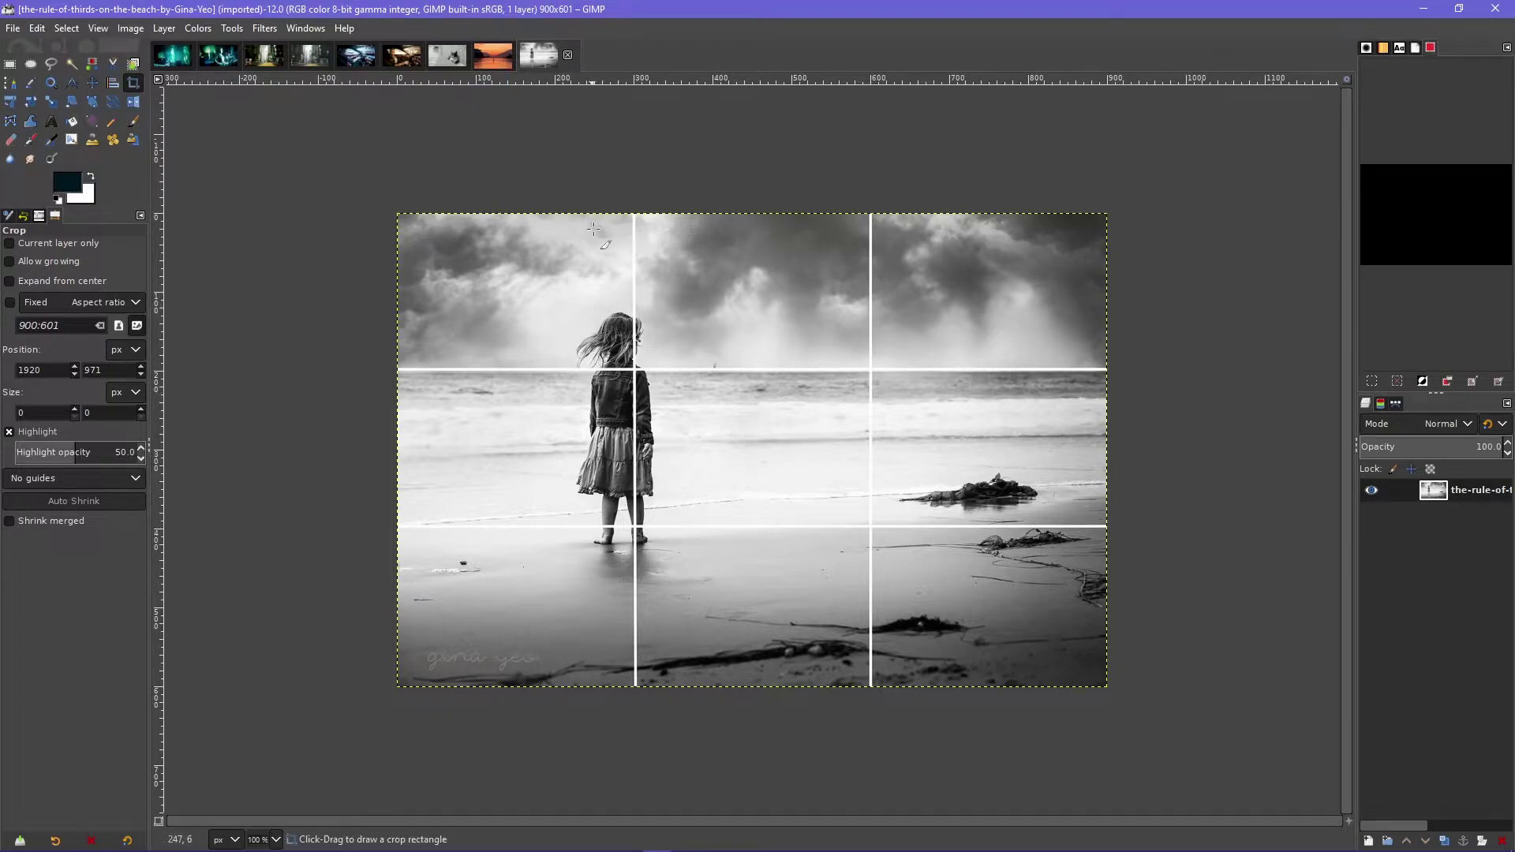
click(448, 54)
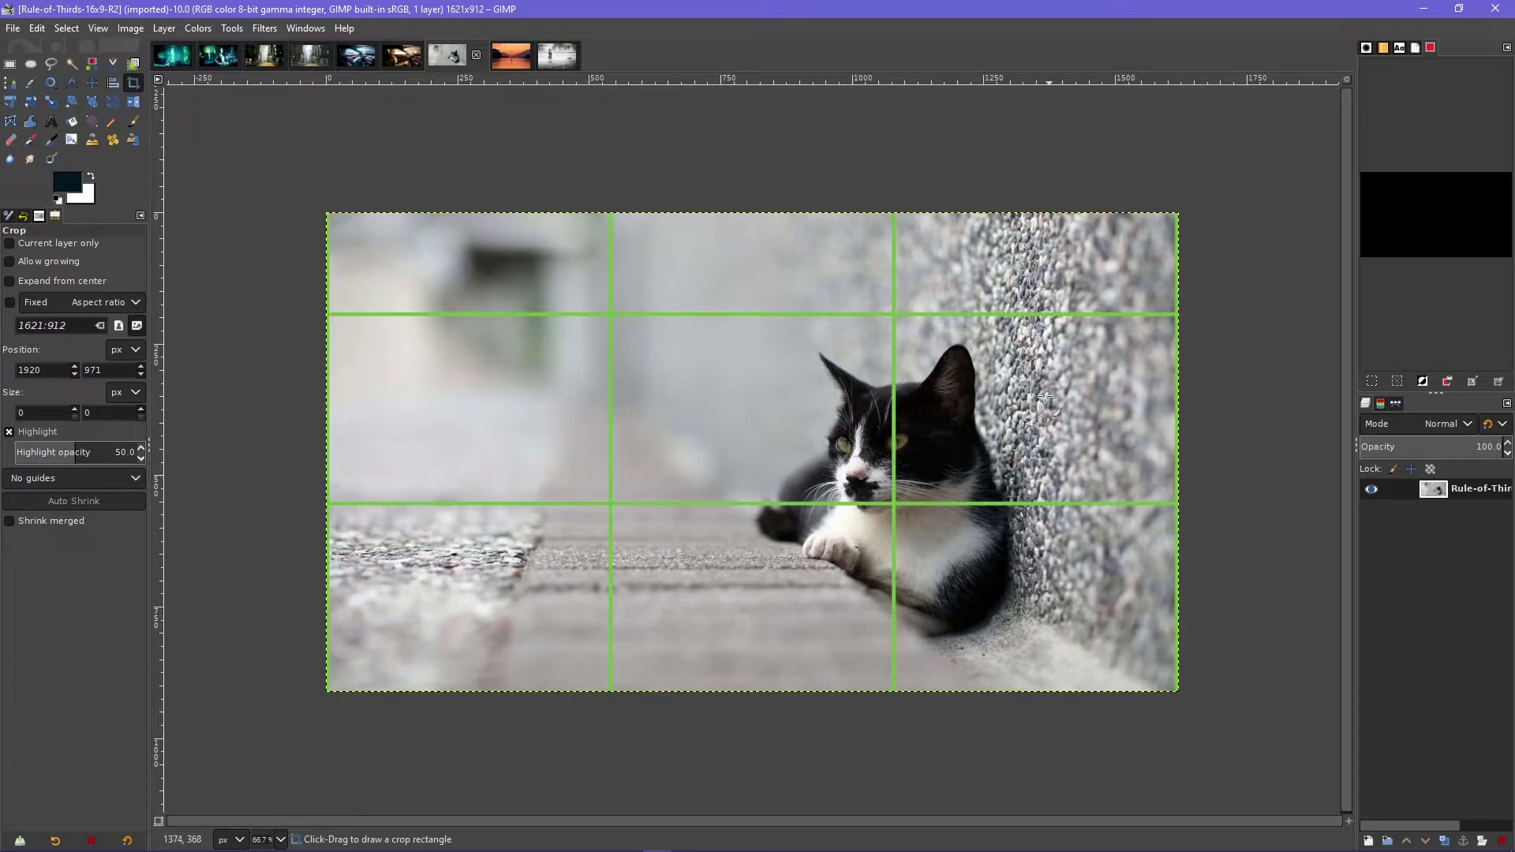
click(507, 54)
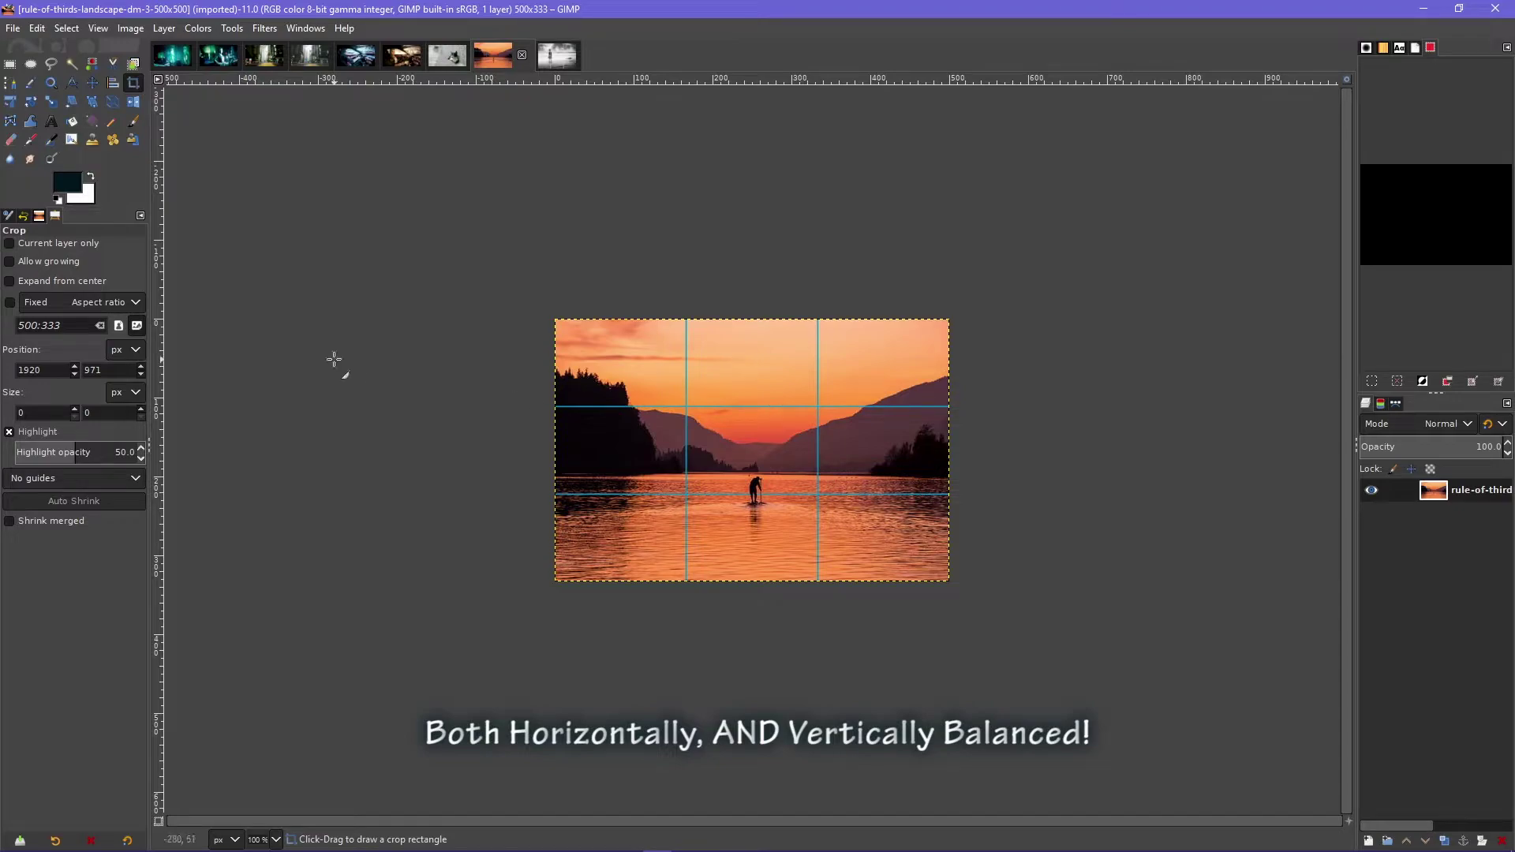
click(309, 55)
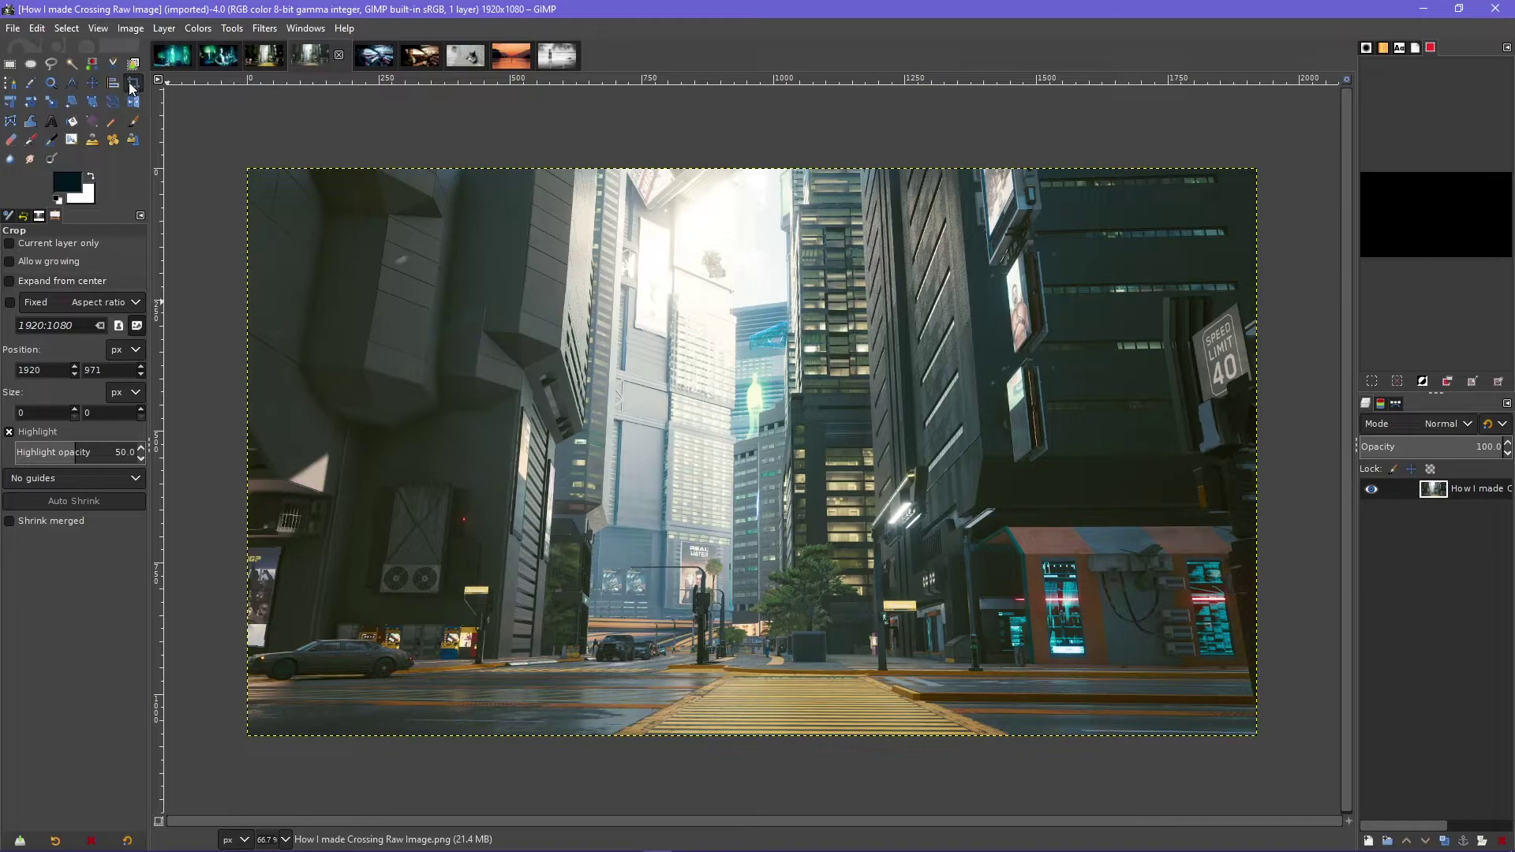
Crop the raw screenshot to 1731x1080, cutting off the right-edge strip
drag(231, 147, 1154, 747)
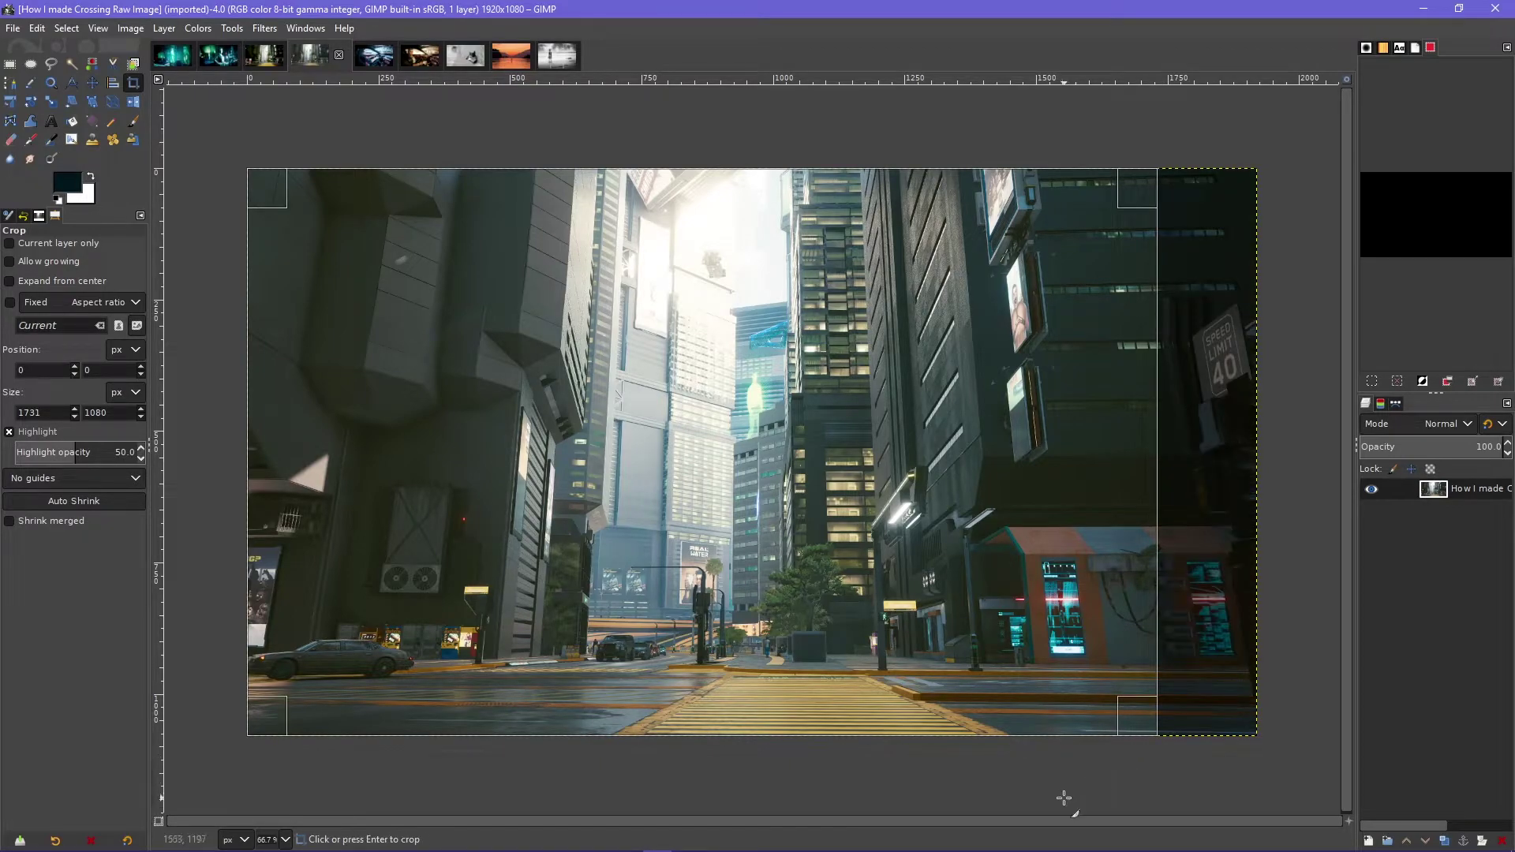
key(Return)
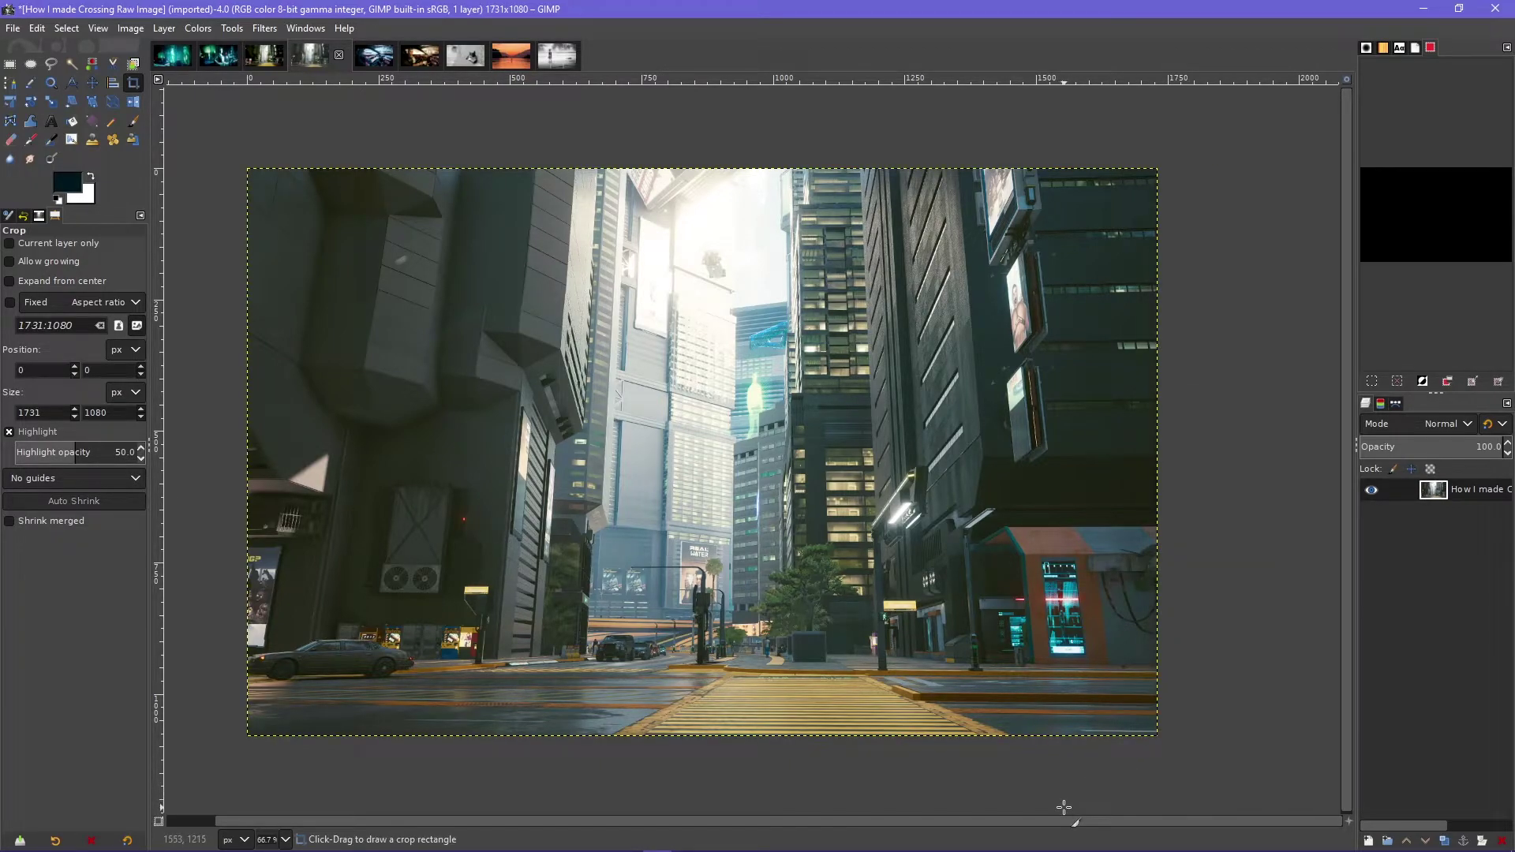
click(195, 27)
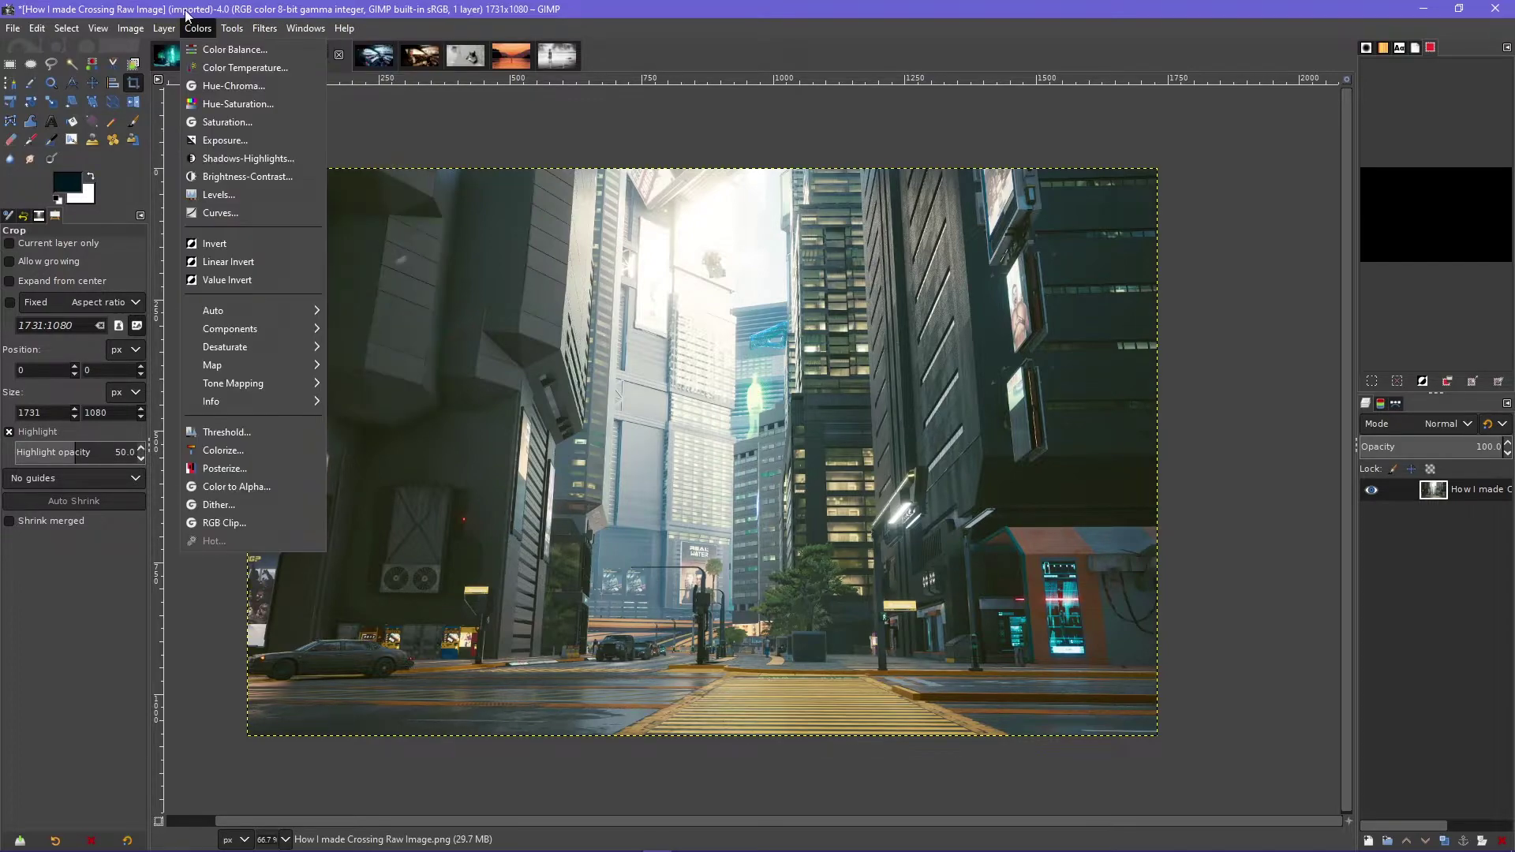
click(225, 243)
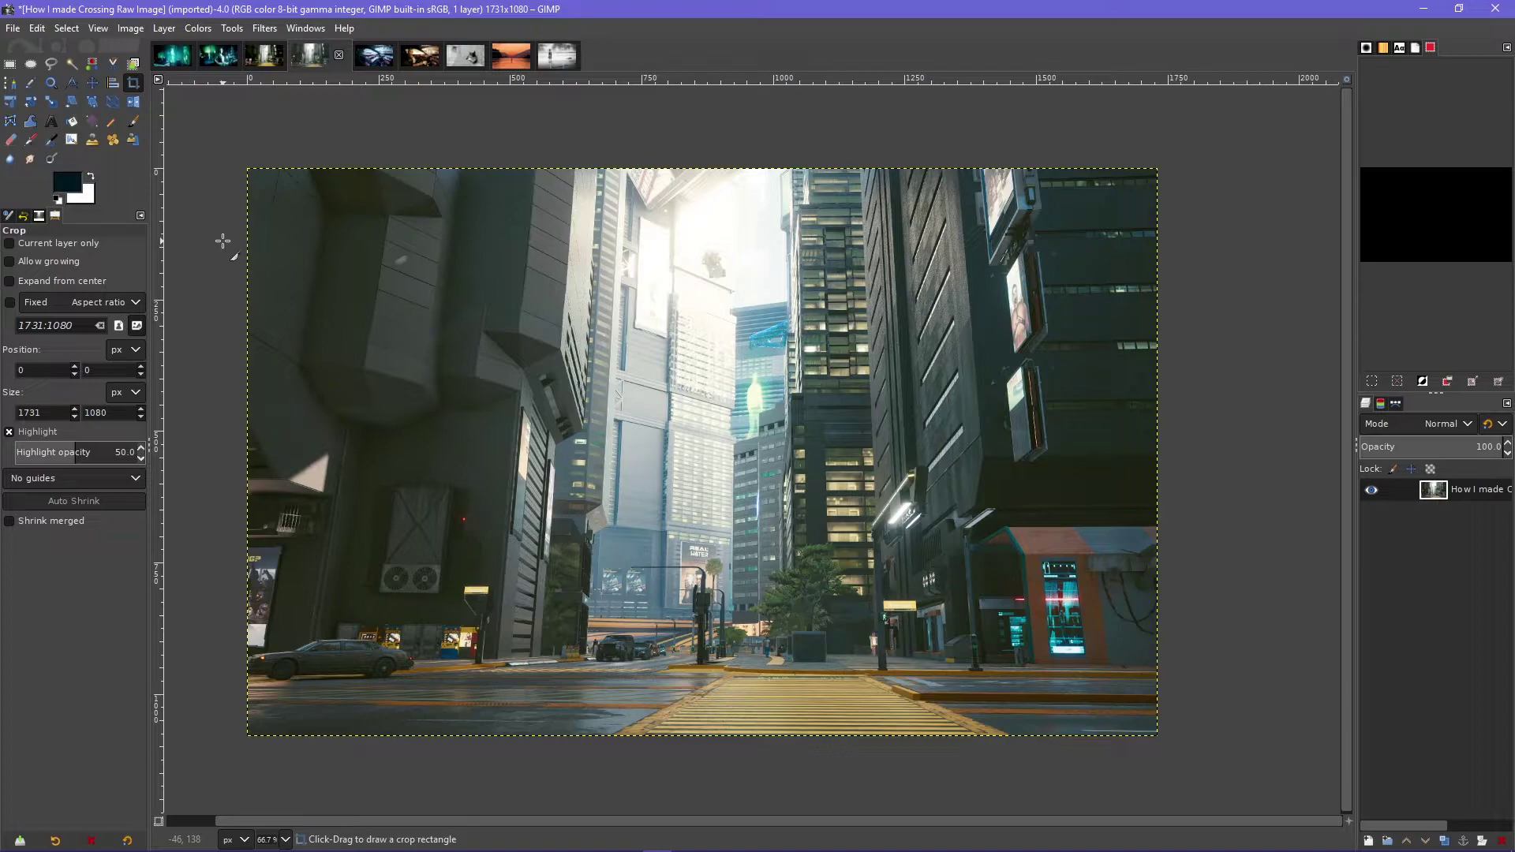
Apply a Levels adjustment with the black input point raised to 19
click(201, 30)
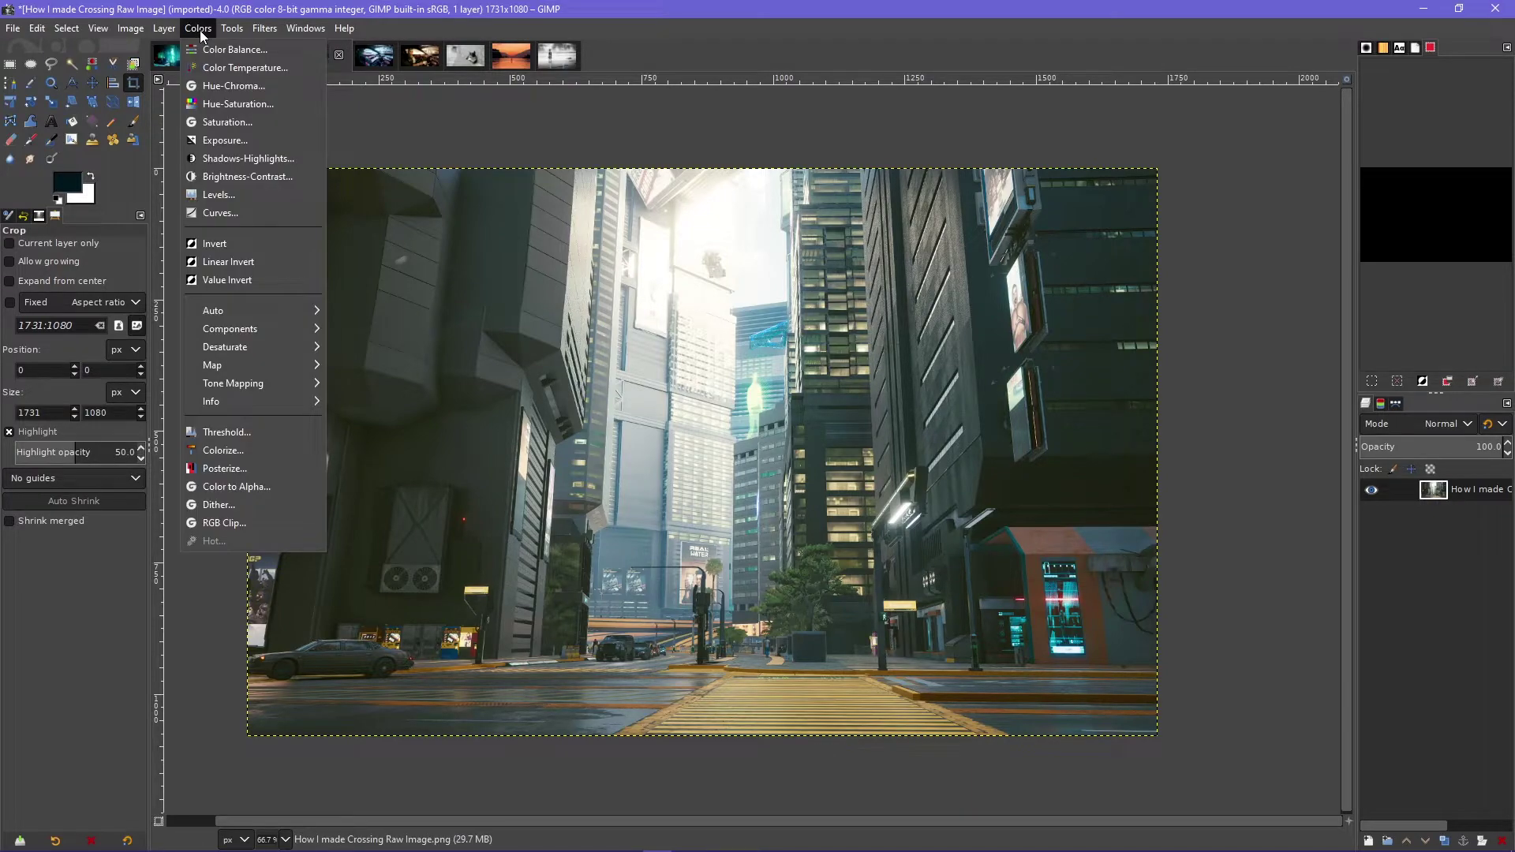
click(220, 195)
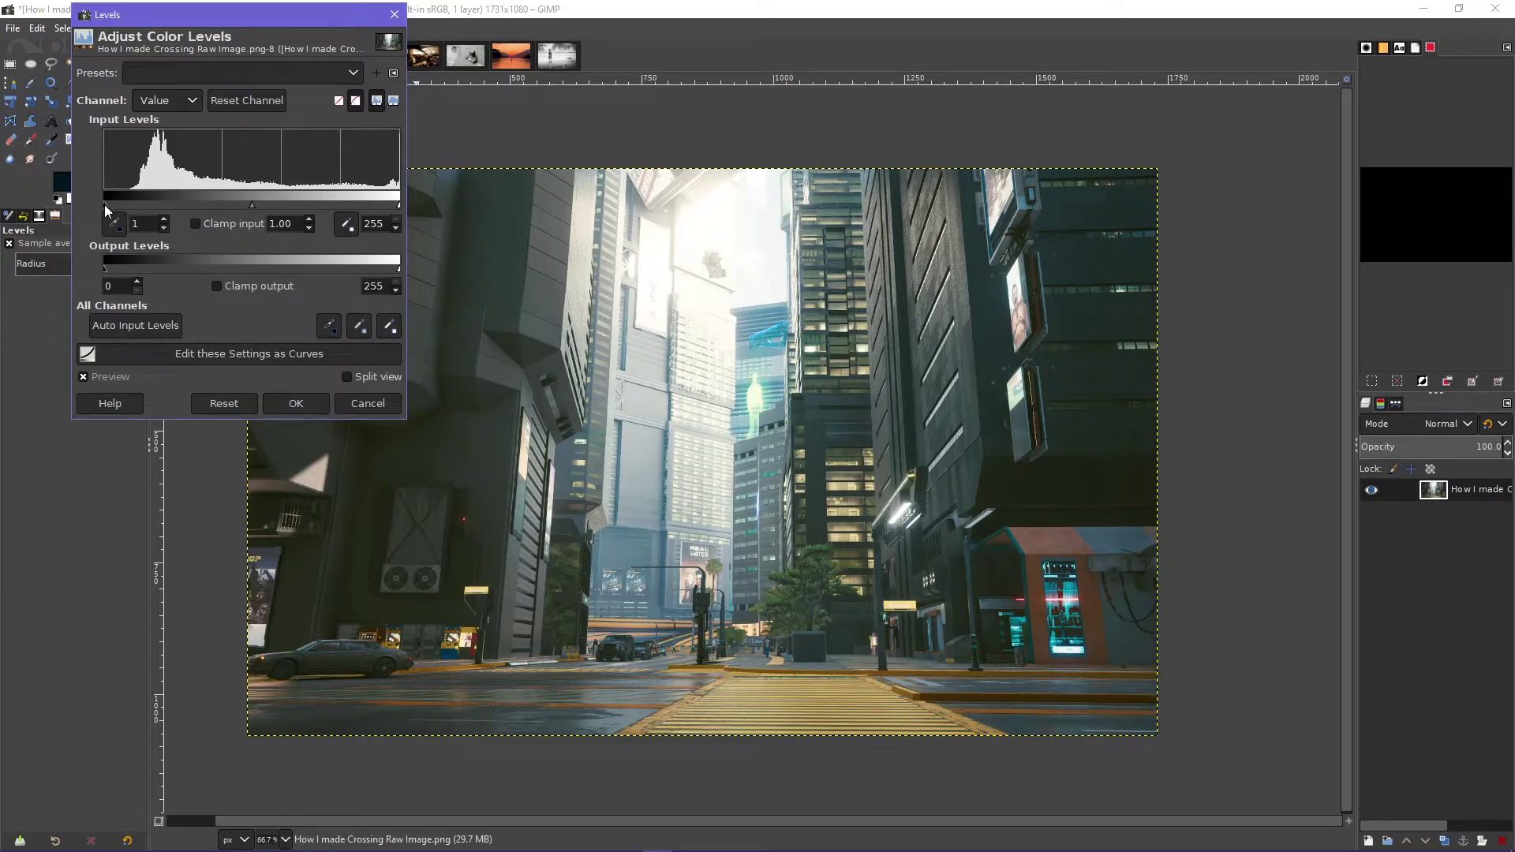
drag(104, 206, 127, 208)
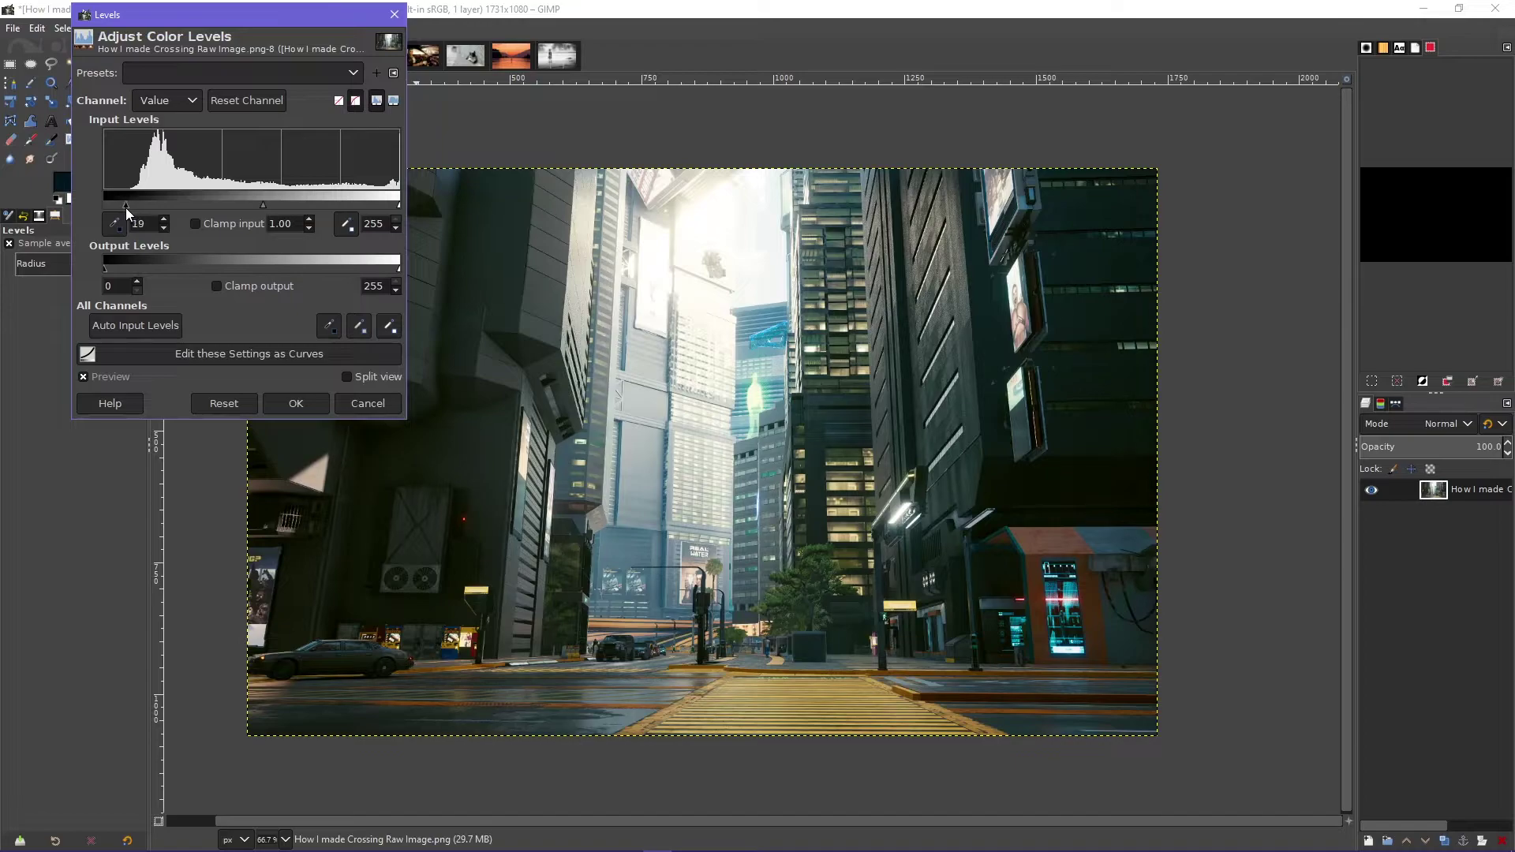
click(295, 403)
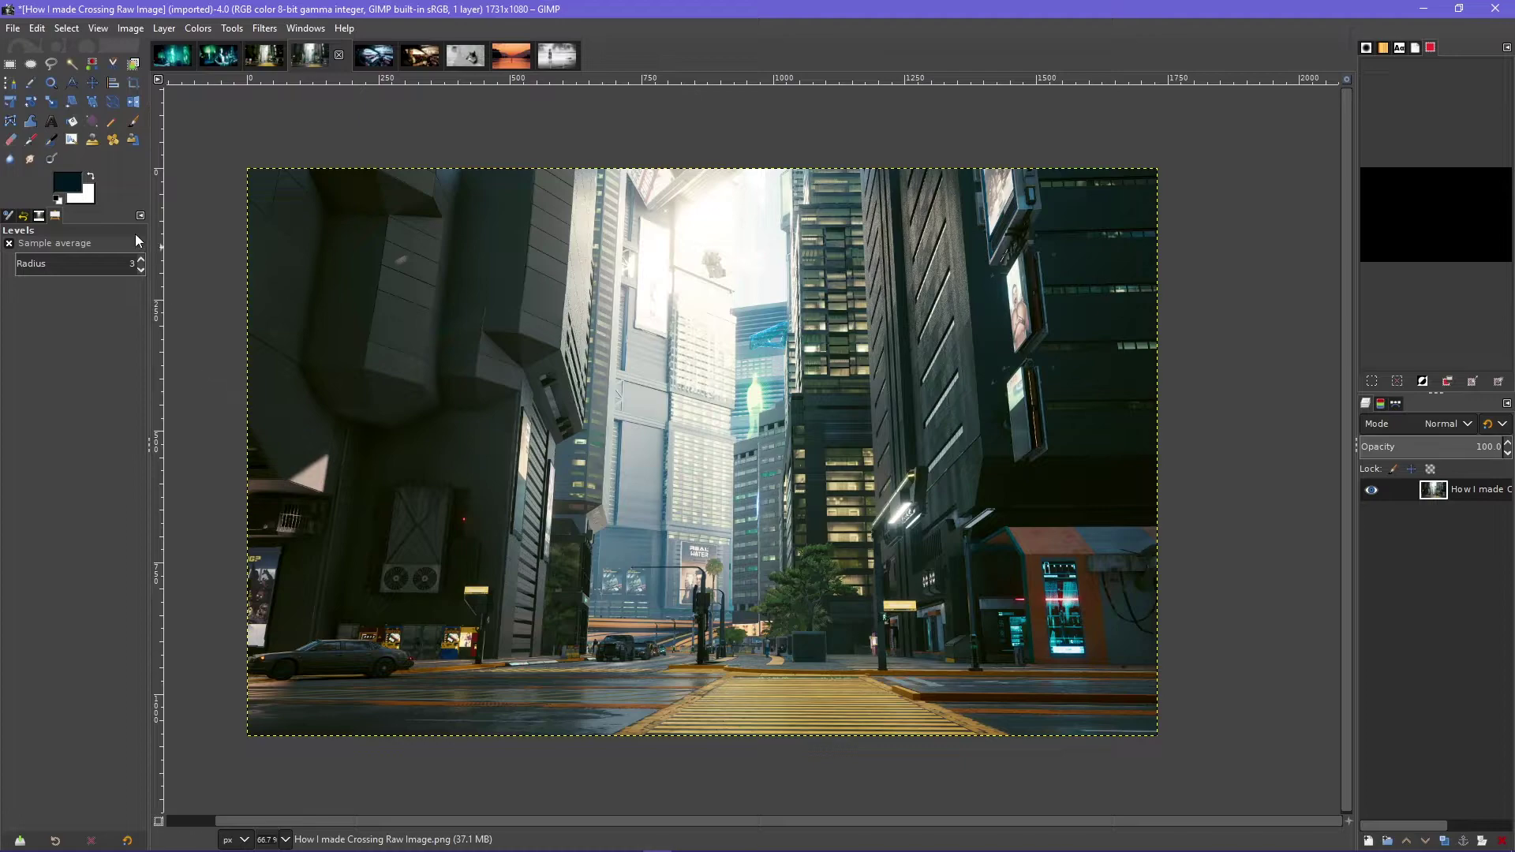
Open Exposure and try black level values near zero, aiming for about 0.005
click(199, 28)
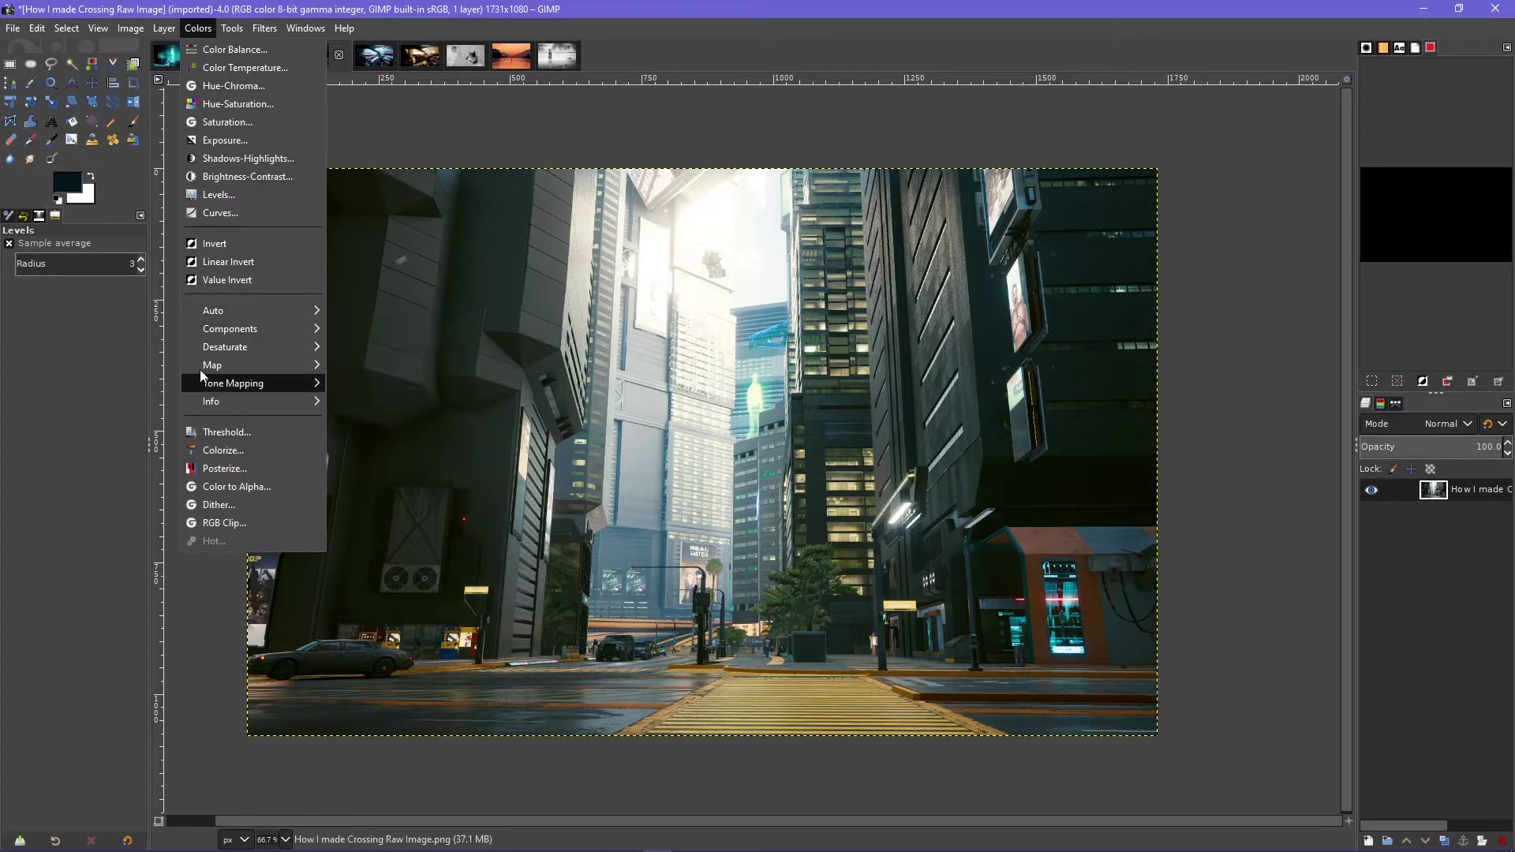
click(225, 140)
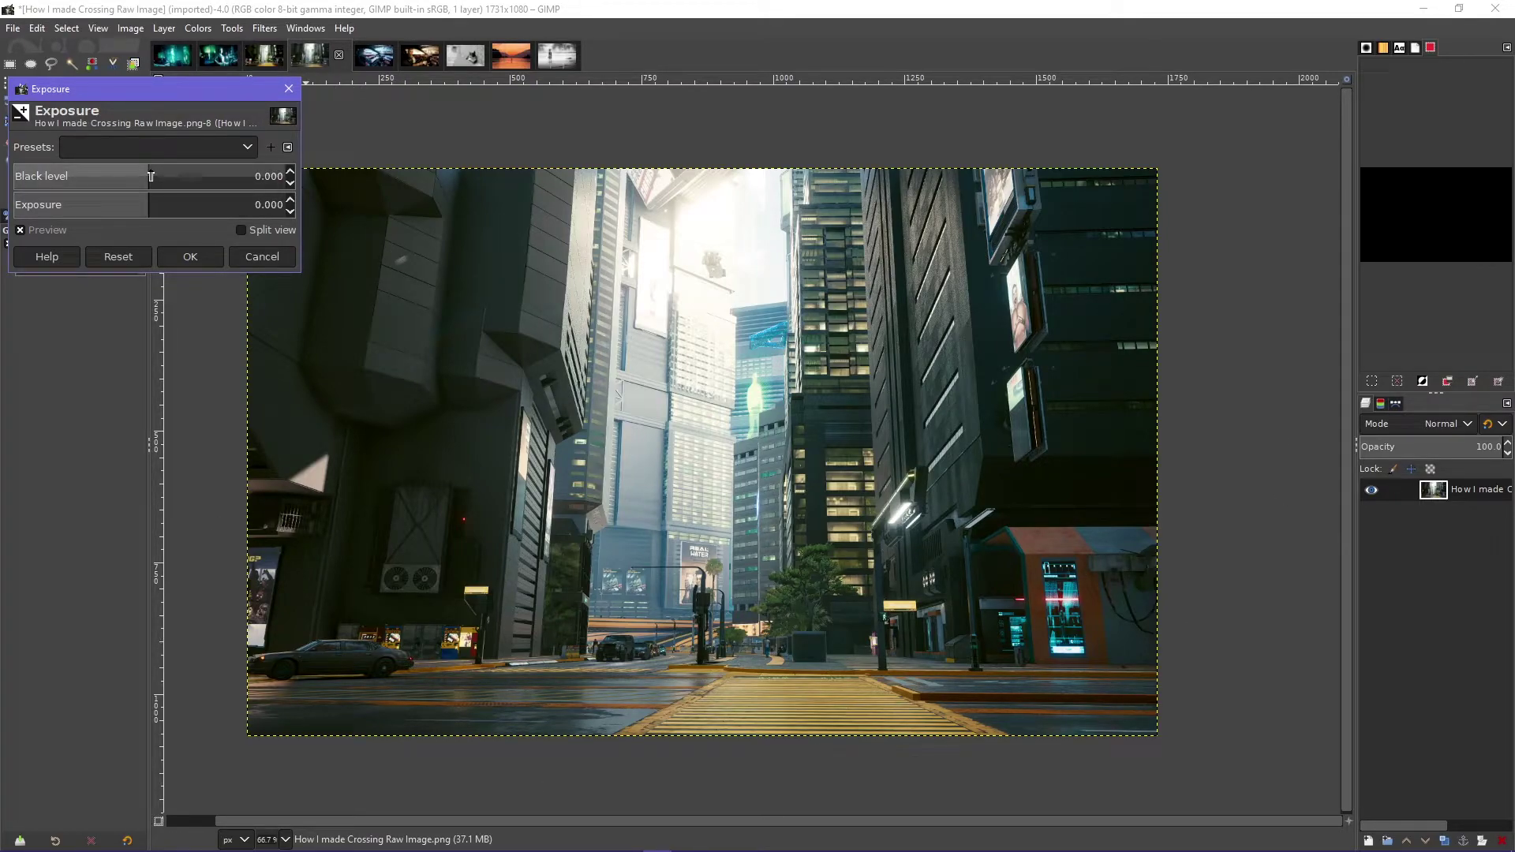
drag(150, 175, 151, 175)
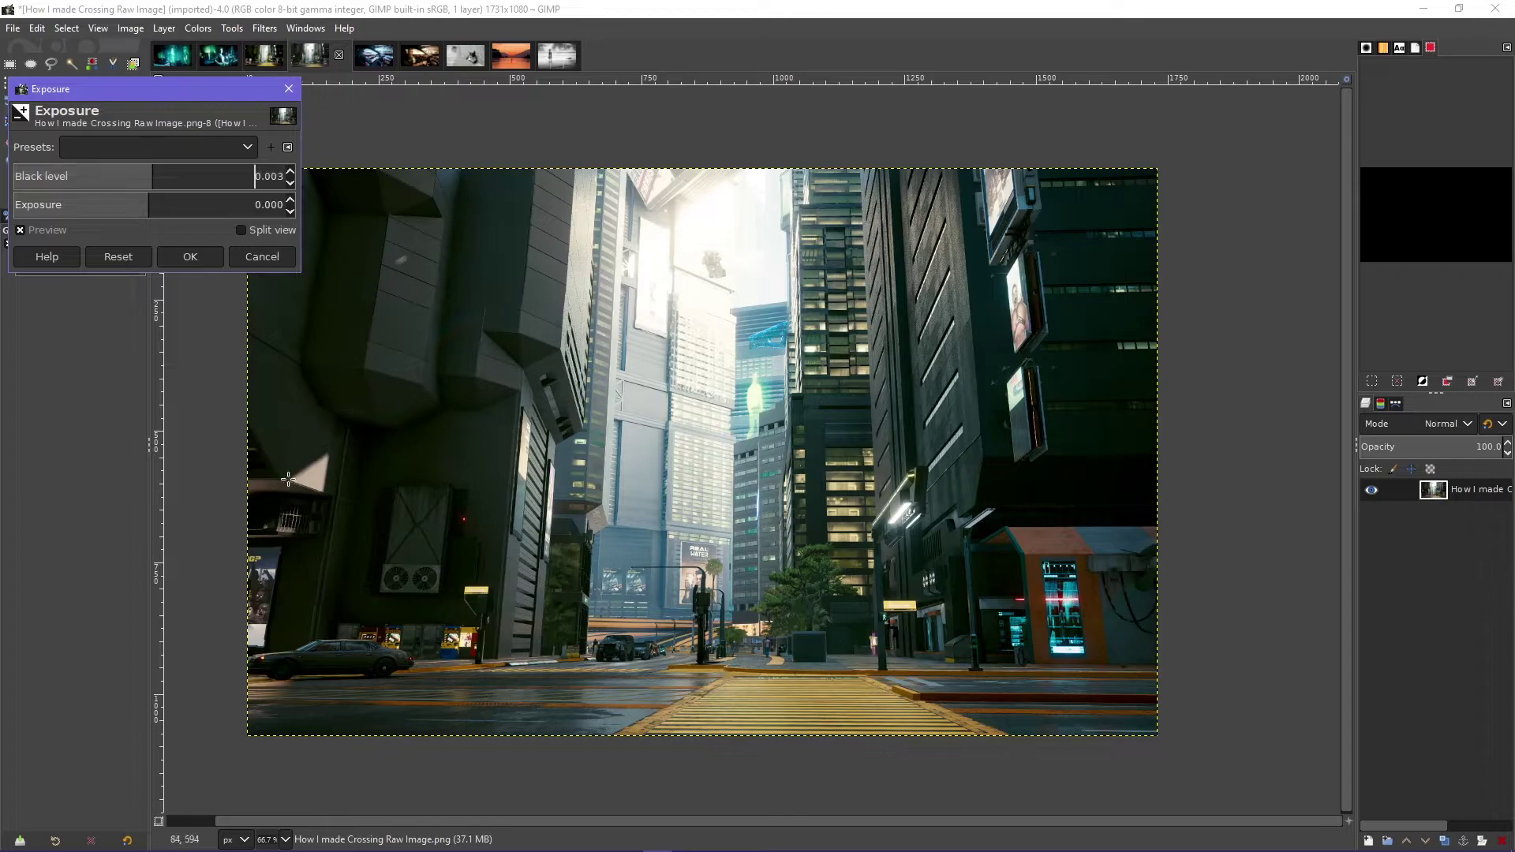
click(152, 176)
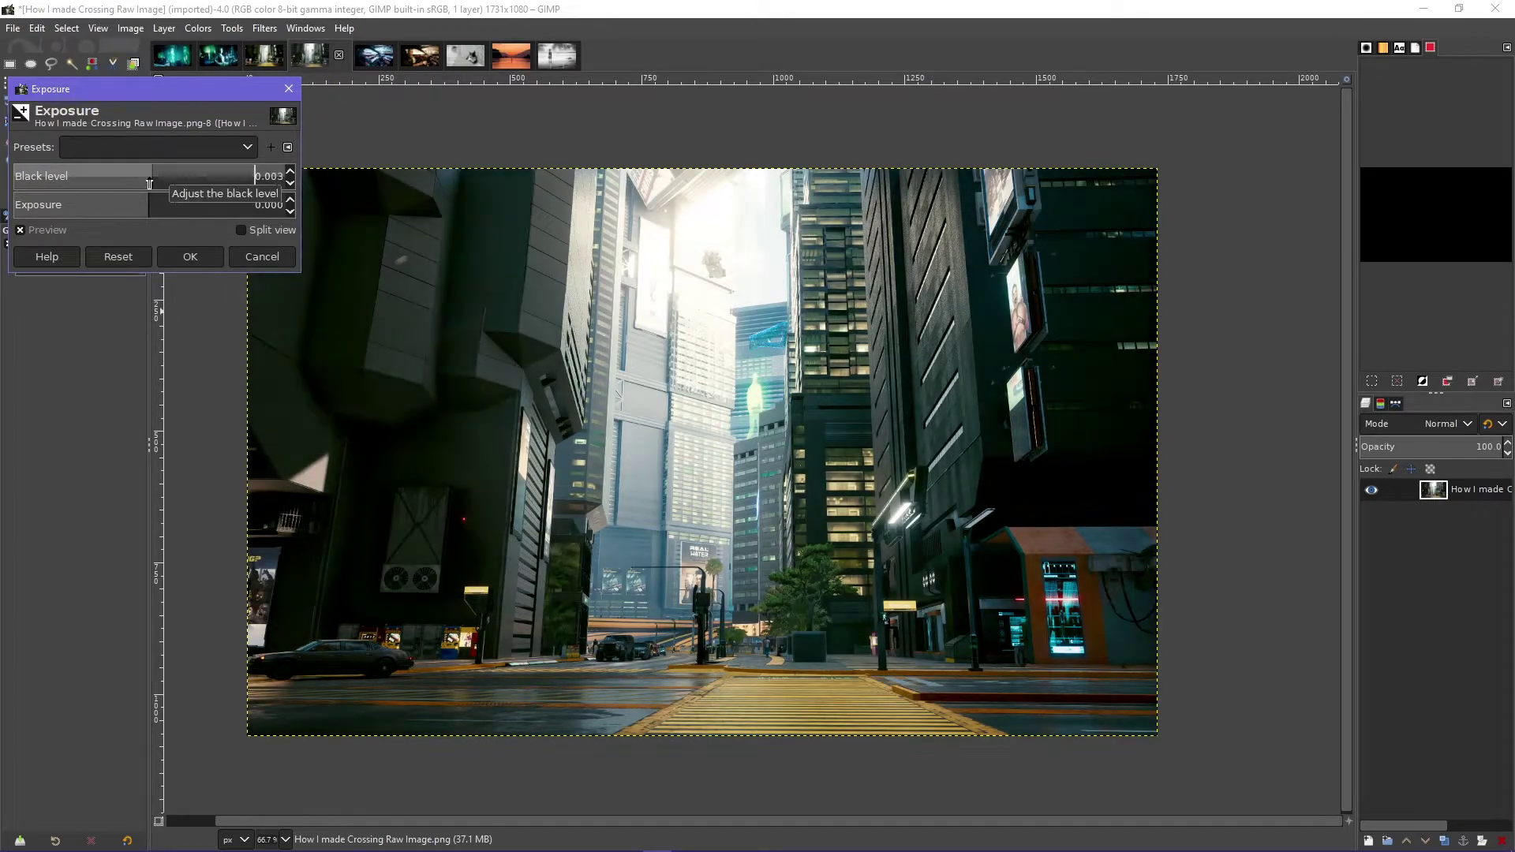
mouse_move(152, 175)
mouse_down()
mouse_move(196, 178)
mouse_move(155, 193)
mouse_up()
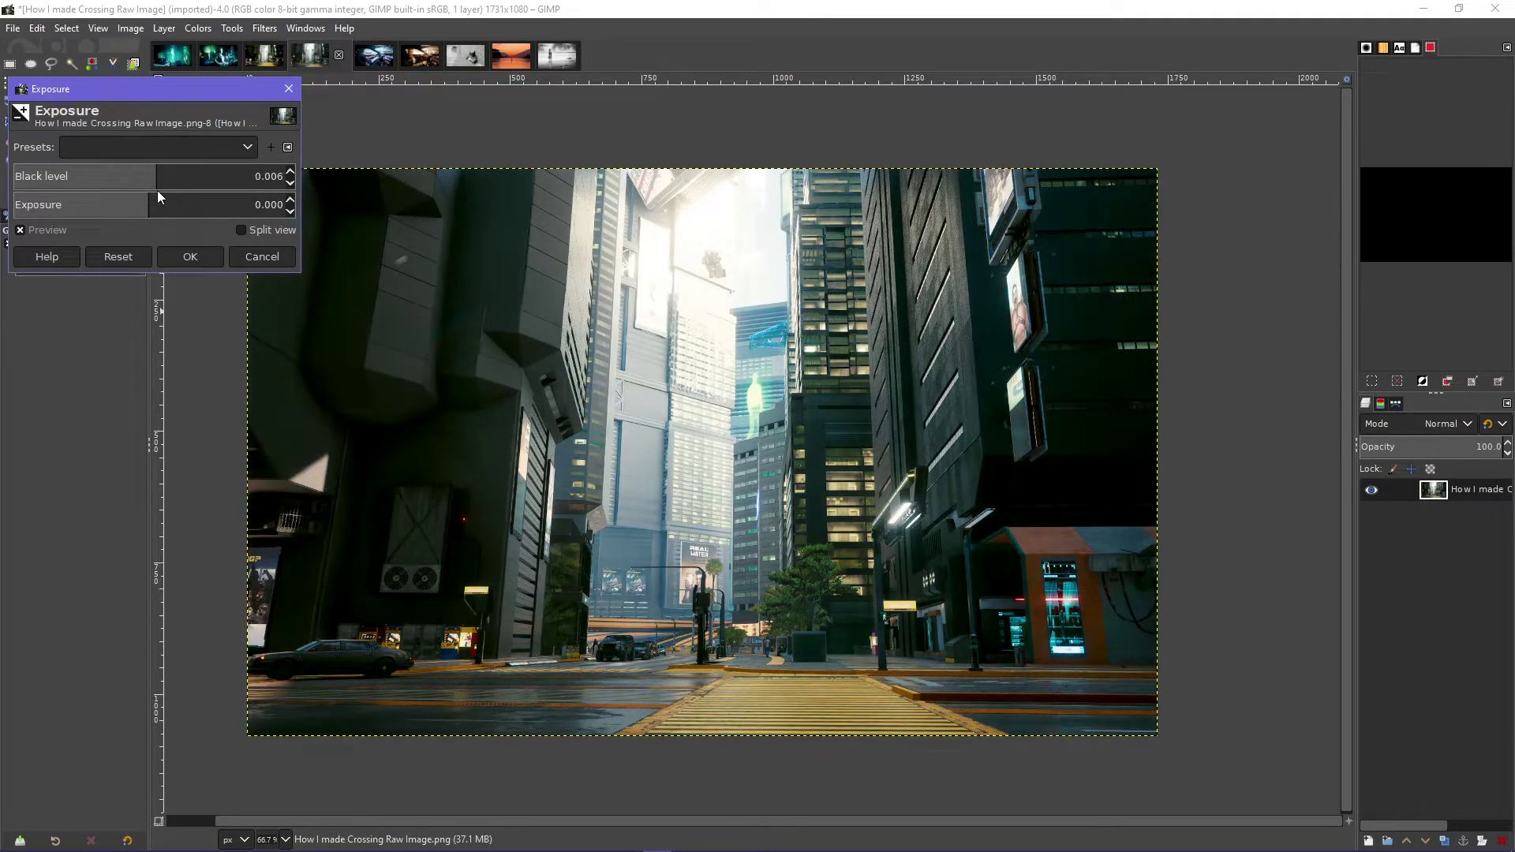
drag(158, 191, 148, 190)
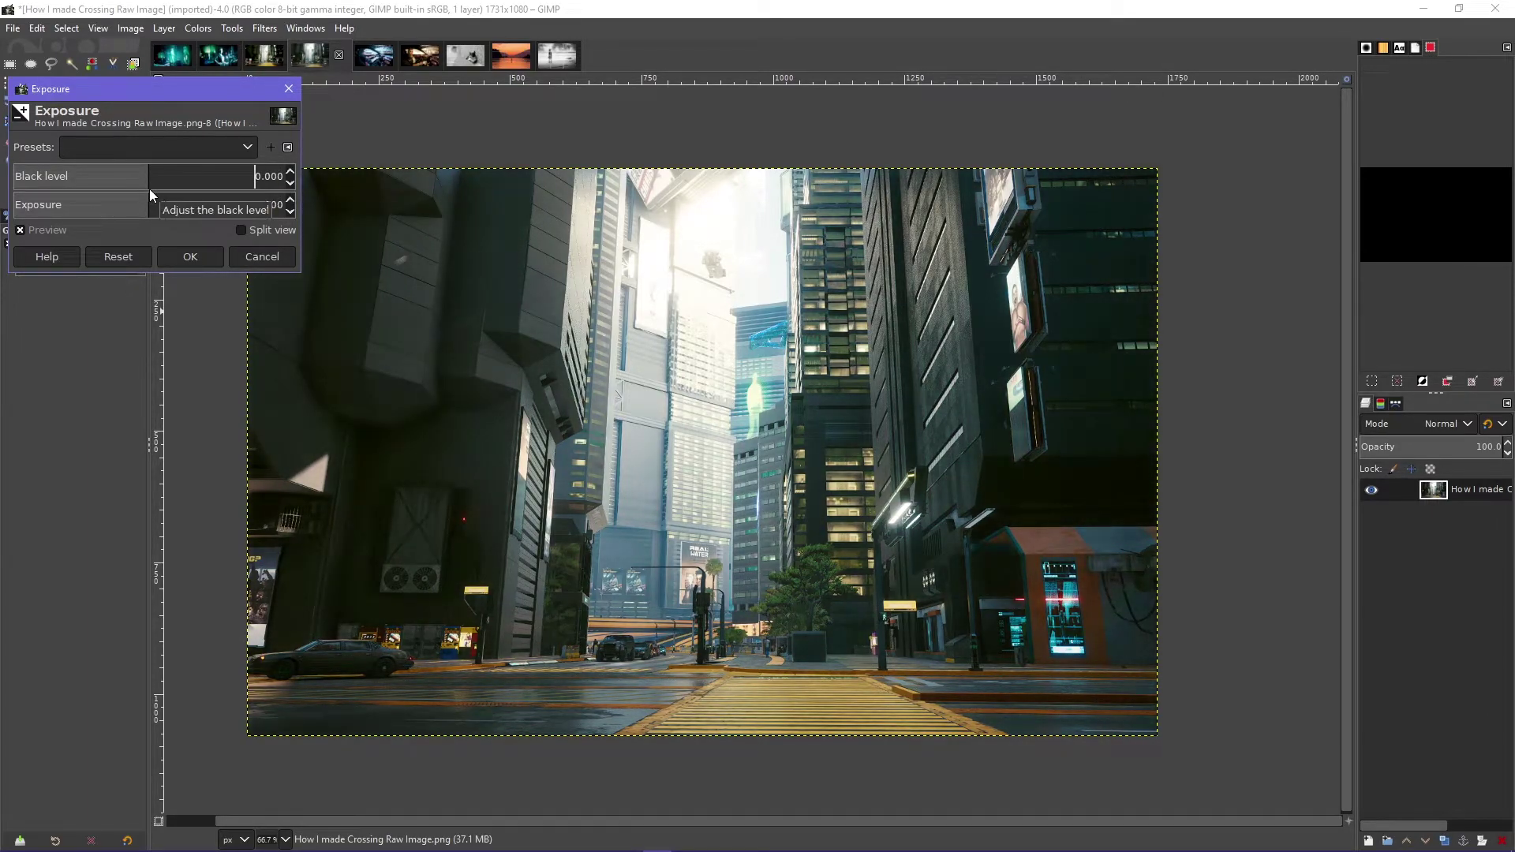
Apply Exposure with black level 0.005 and exposure about 0.291
drag(149, 189, 149, 204)
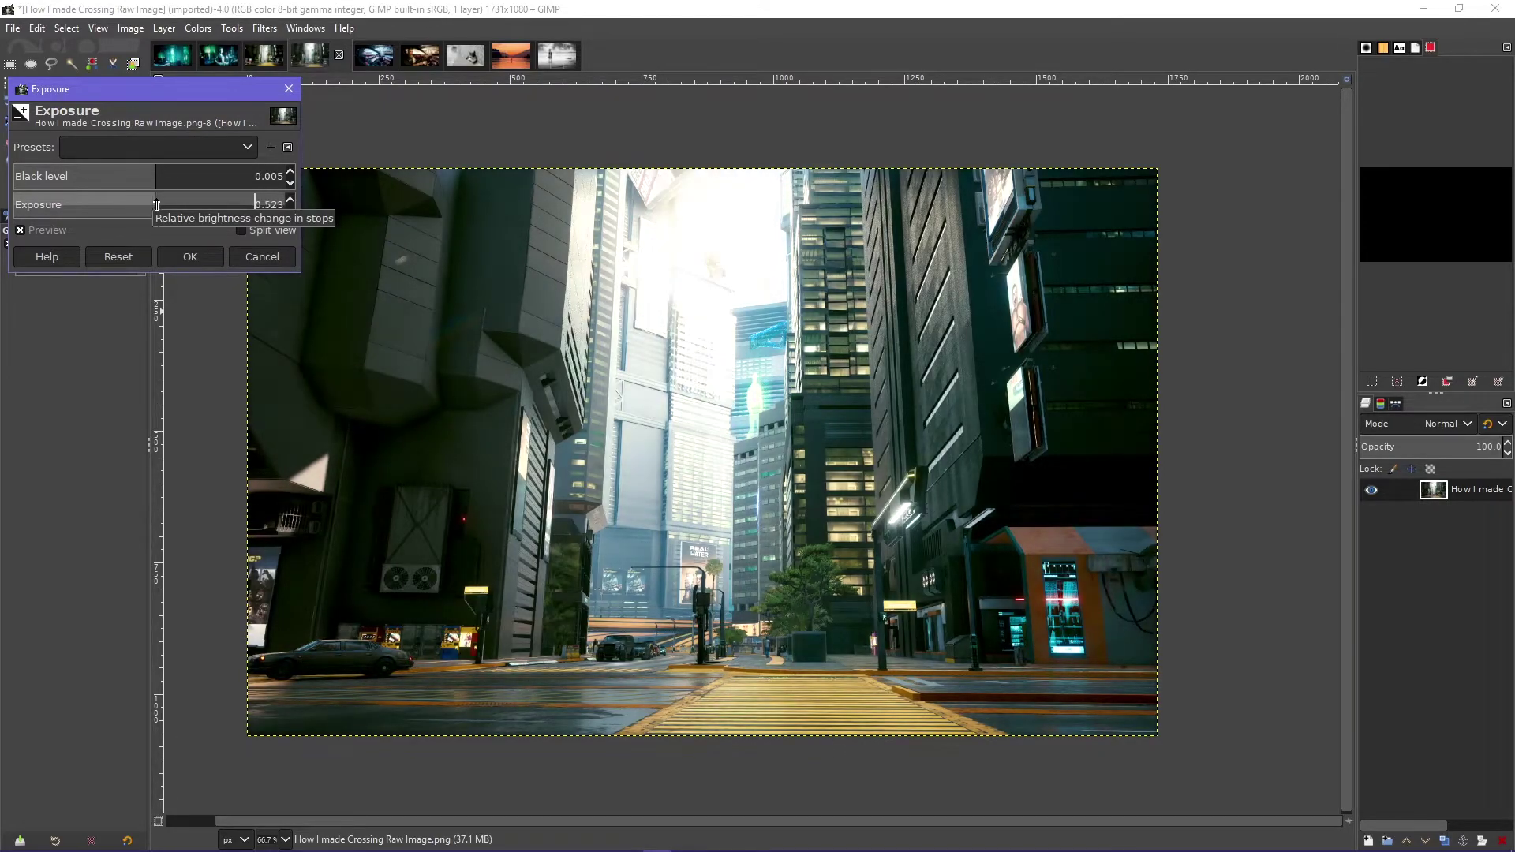
drag(149, 203, 155, 205)
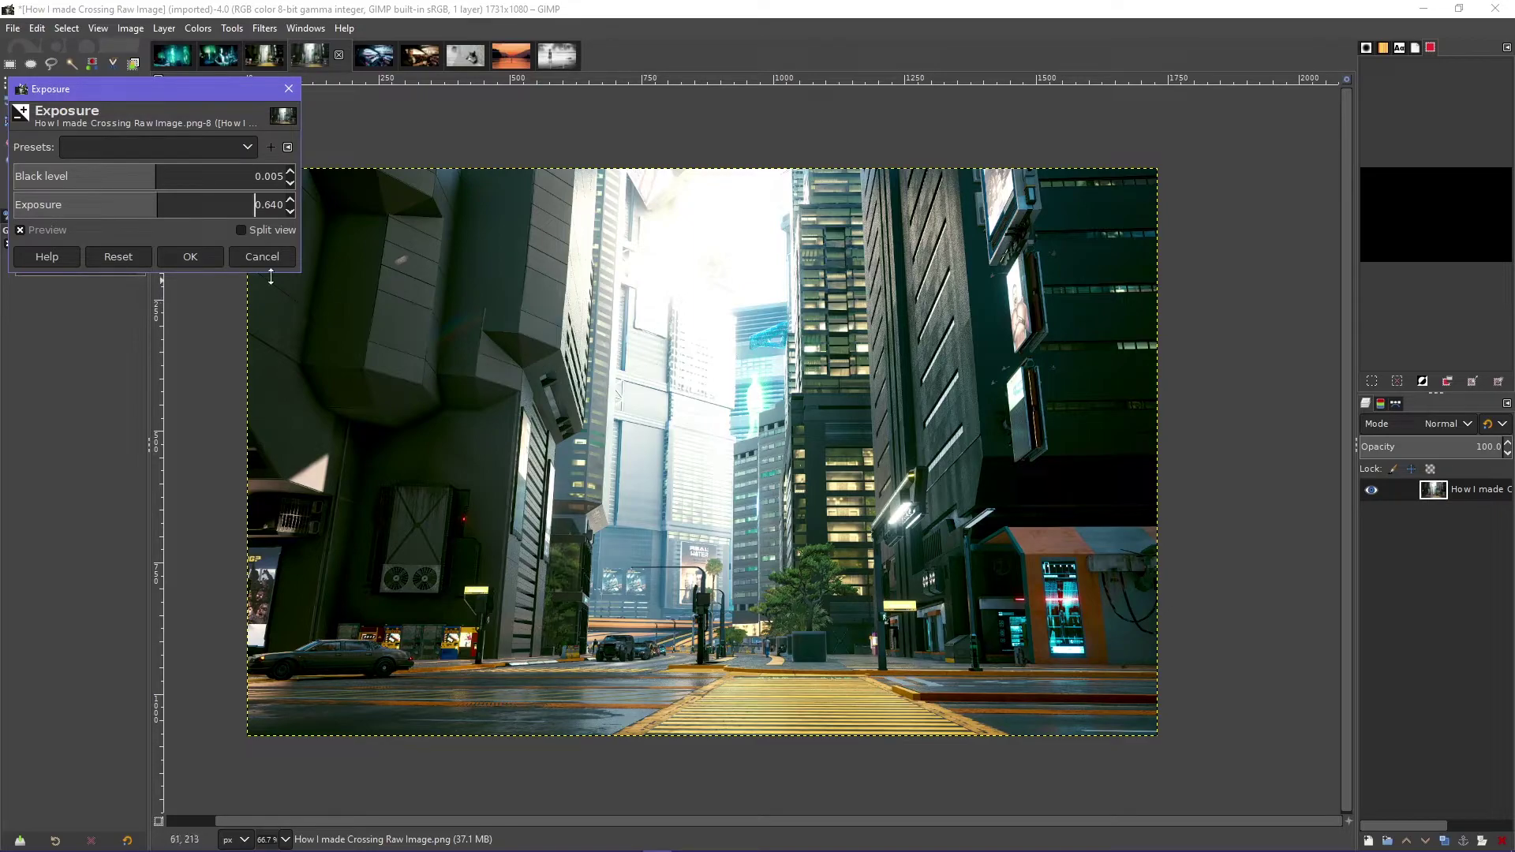
drag(157, 205, 150, 204)
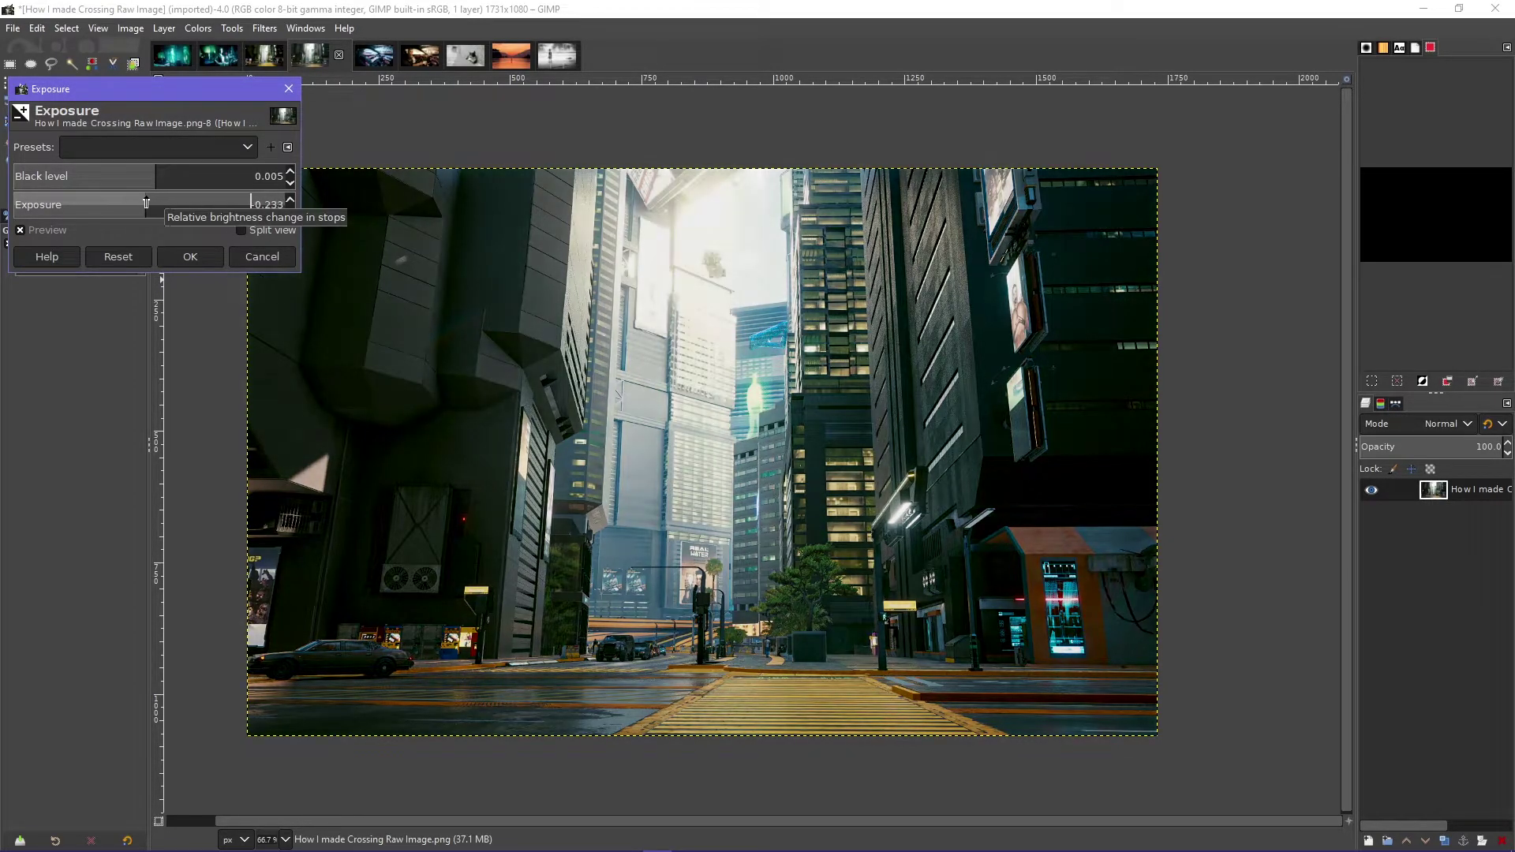
drag(150, 204, 152, 205)
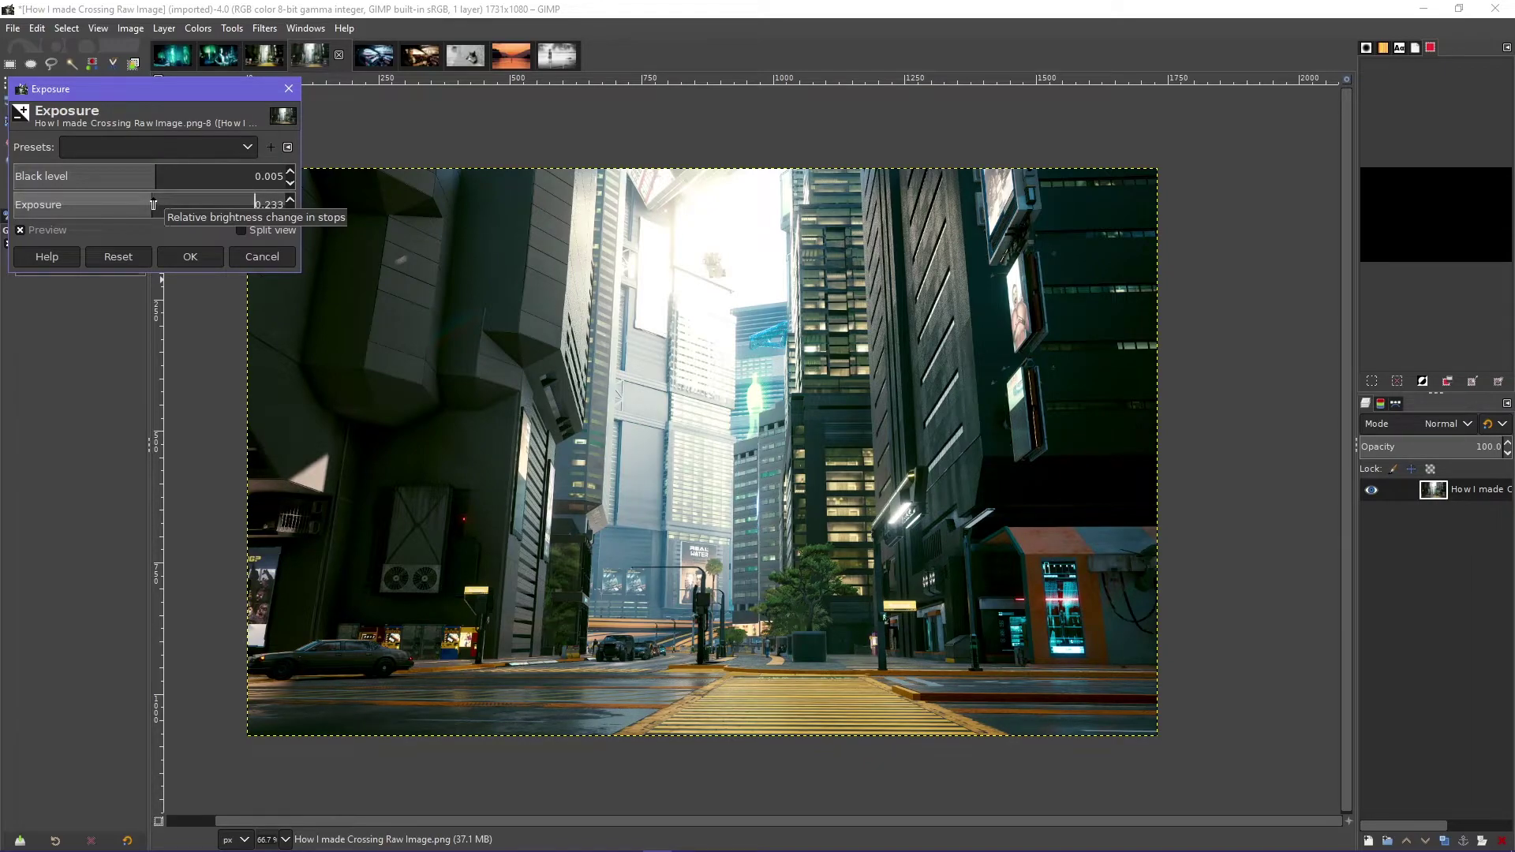
drag(153, 204, 154, 204)
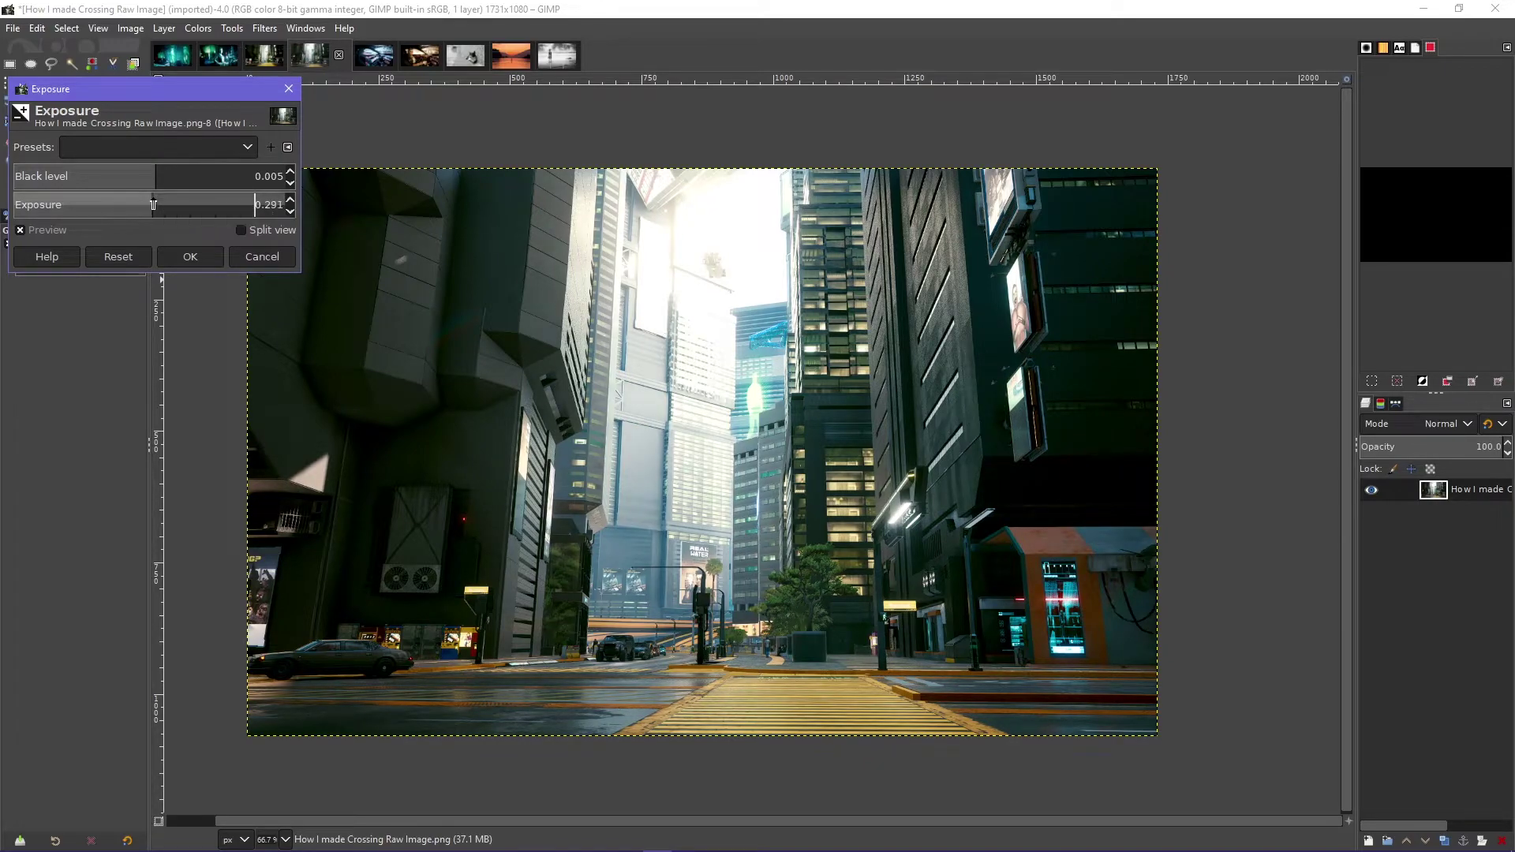
click(189, 257)
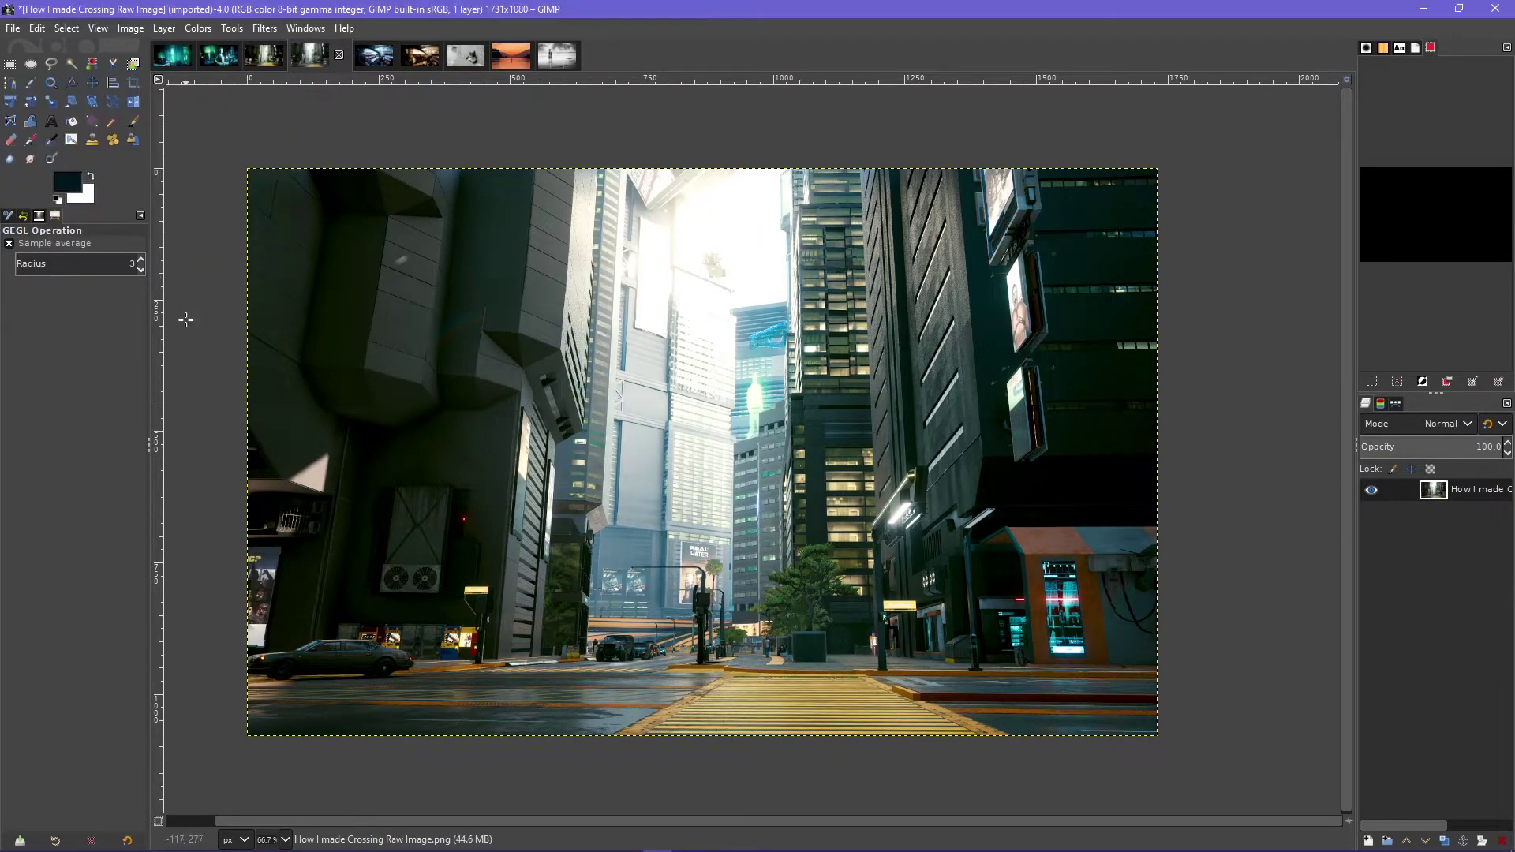
Try saturation strengths around 1.5 in the Saturation dialog, then cancel
click(189, 27)
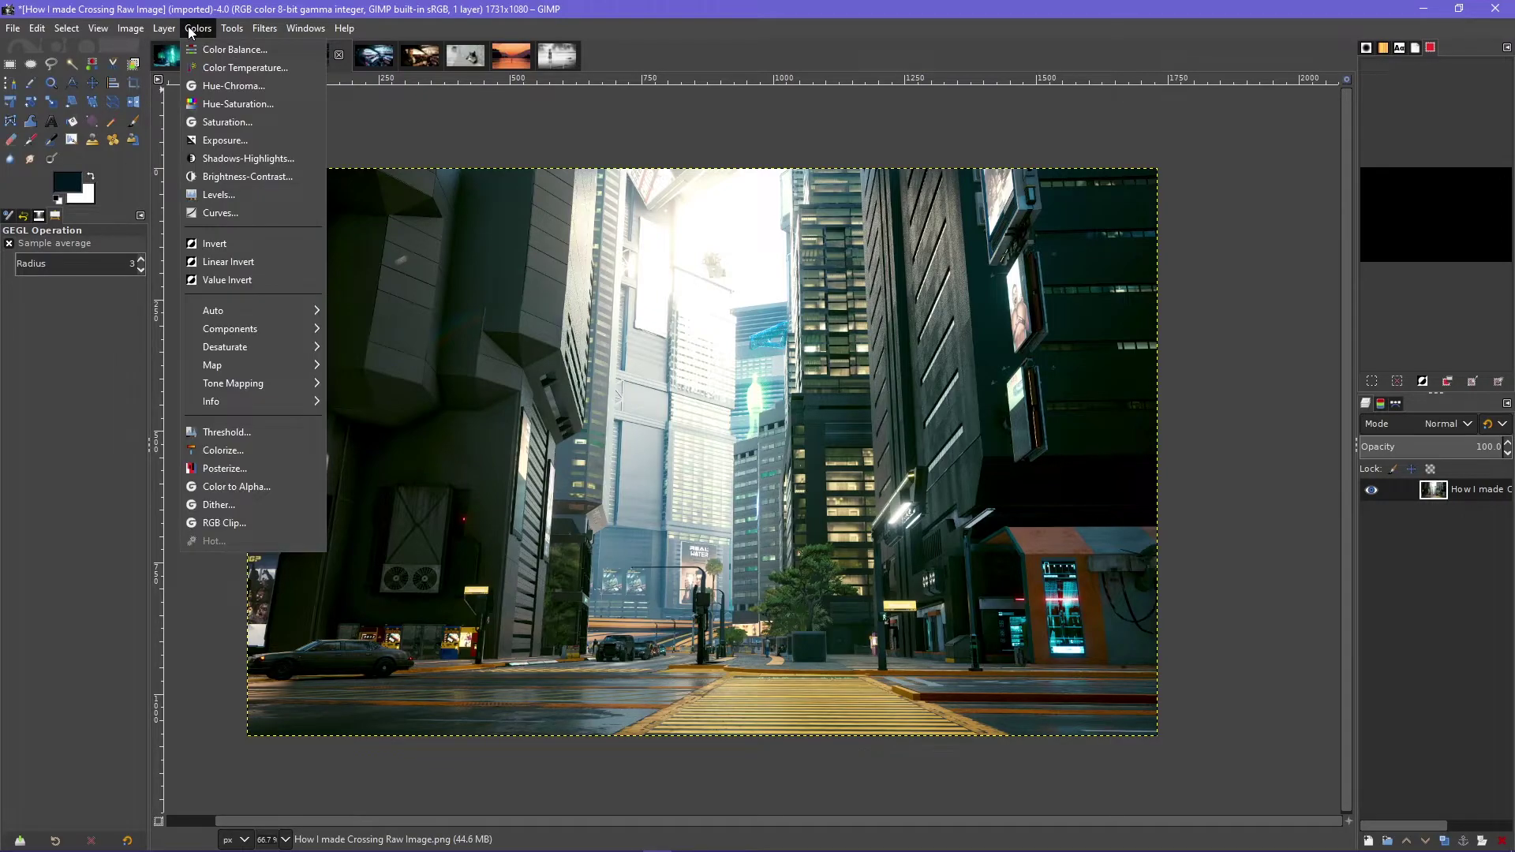
click(225, 127)
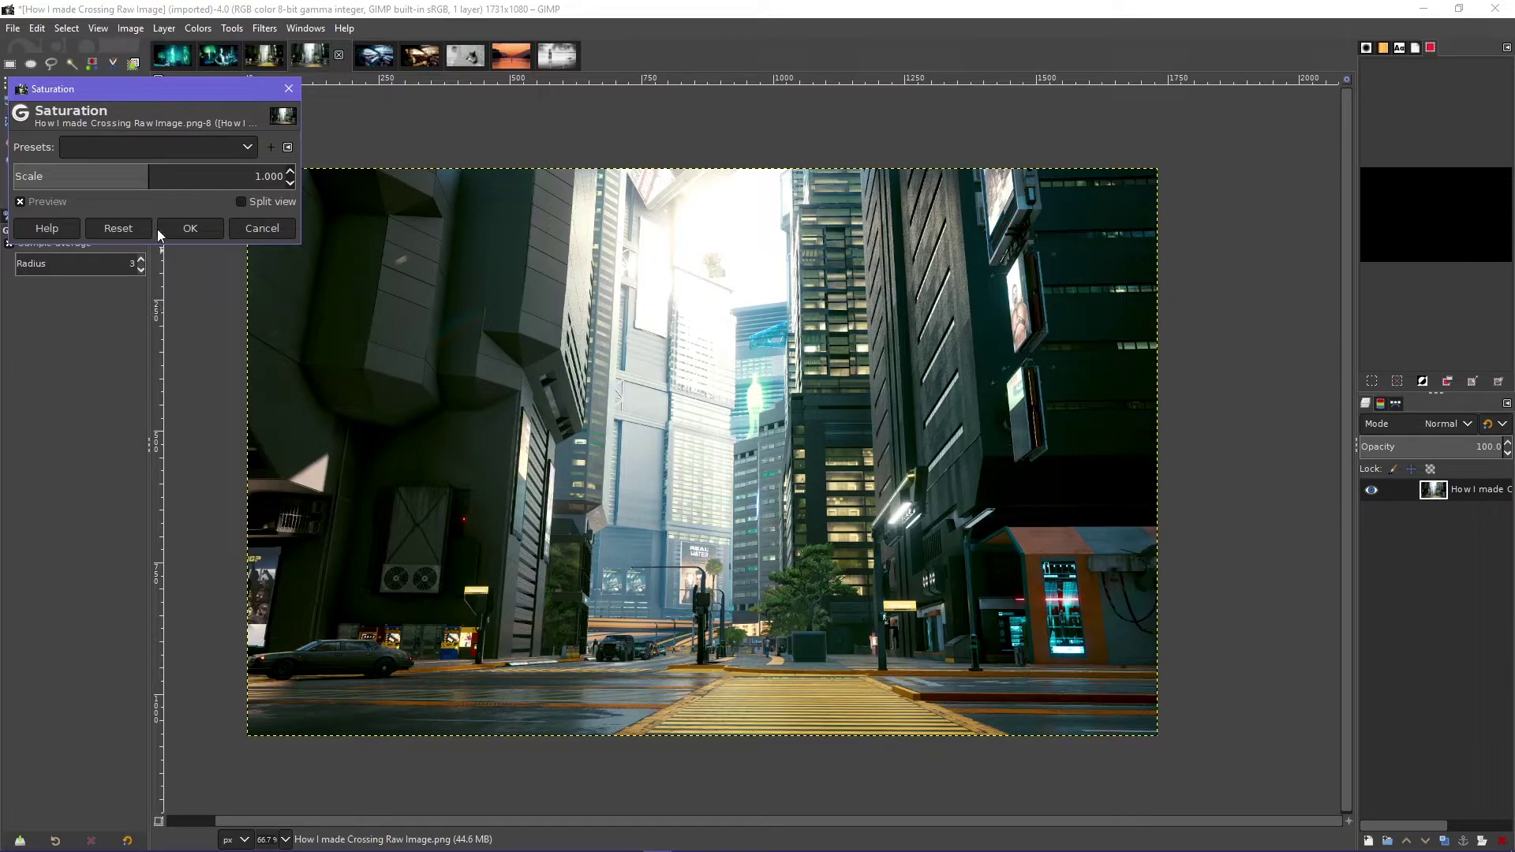
mouse_move(146, 176)
mouse_down()
mouse_move(73, 175)
mouse_move(217, 178)
mouse_up()
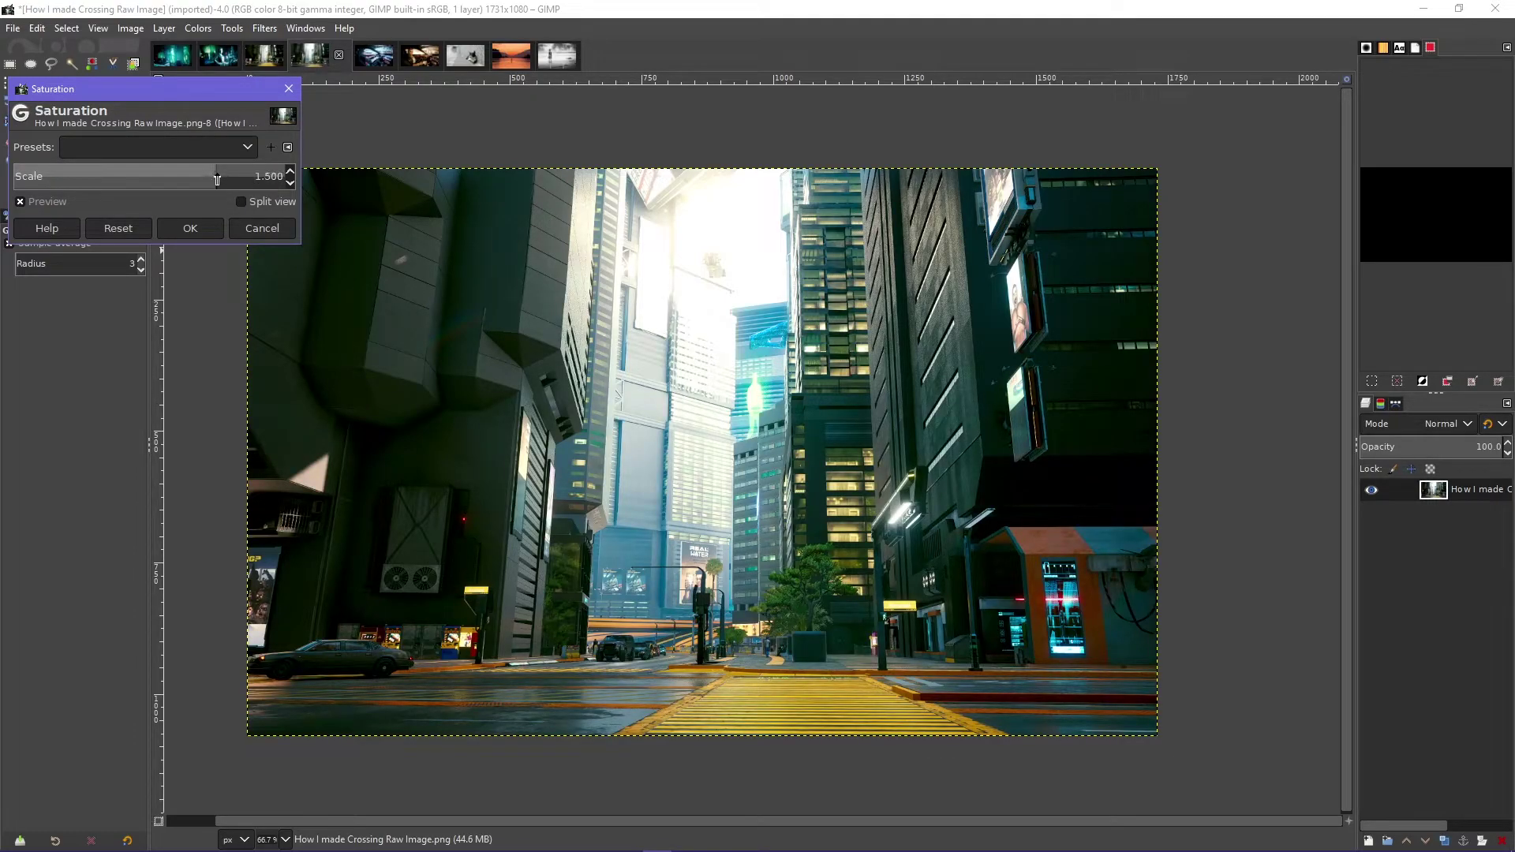
drag(217, 179, 211, 180)
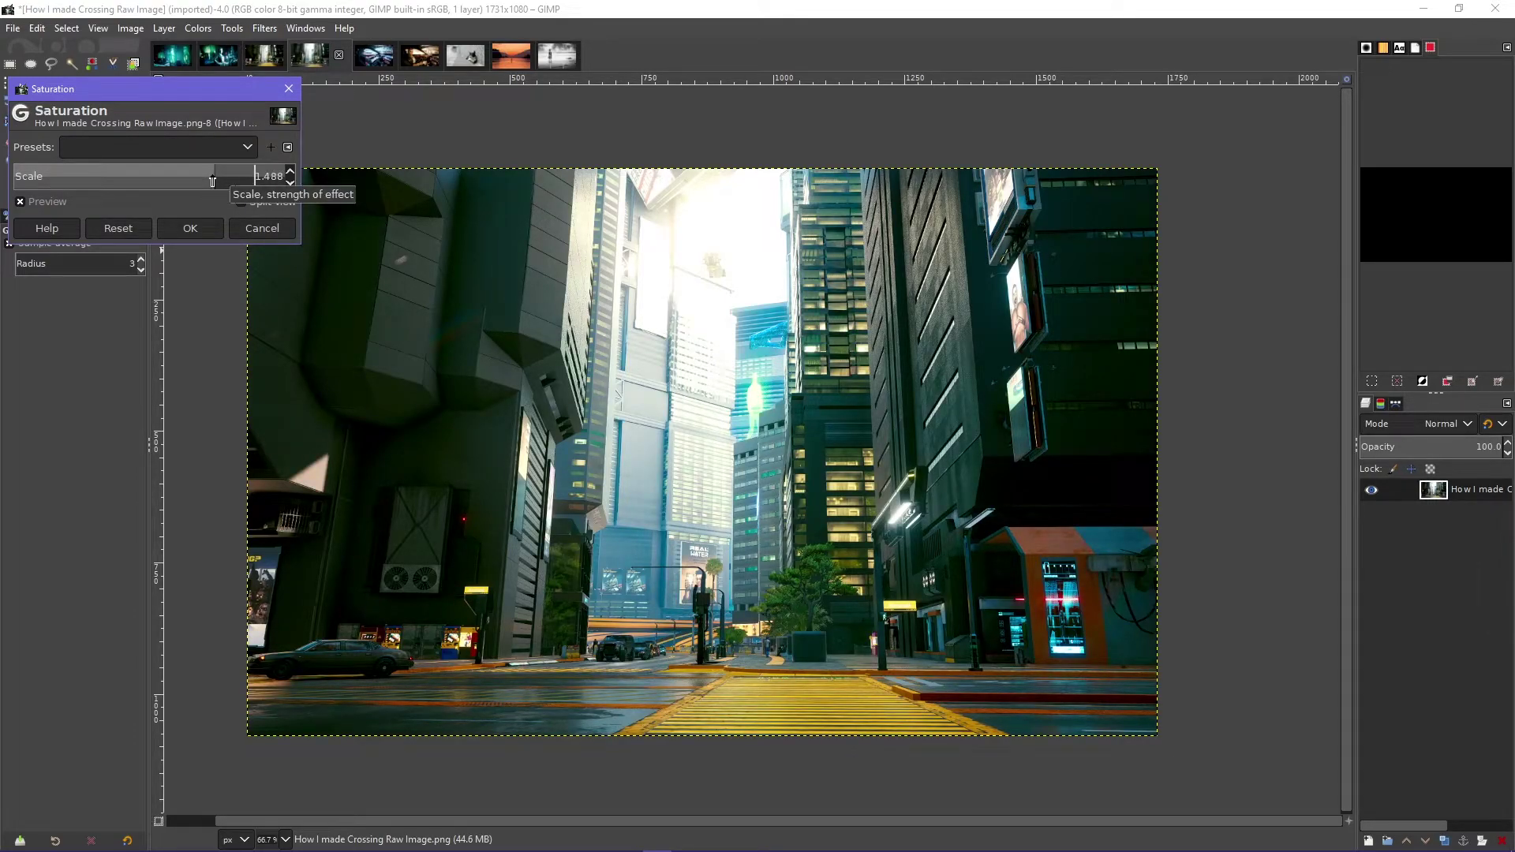
click(273, 229)
Reopen Saturation and set the scale to about 1.110
click(197, 29)
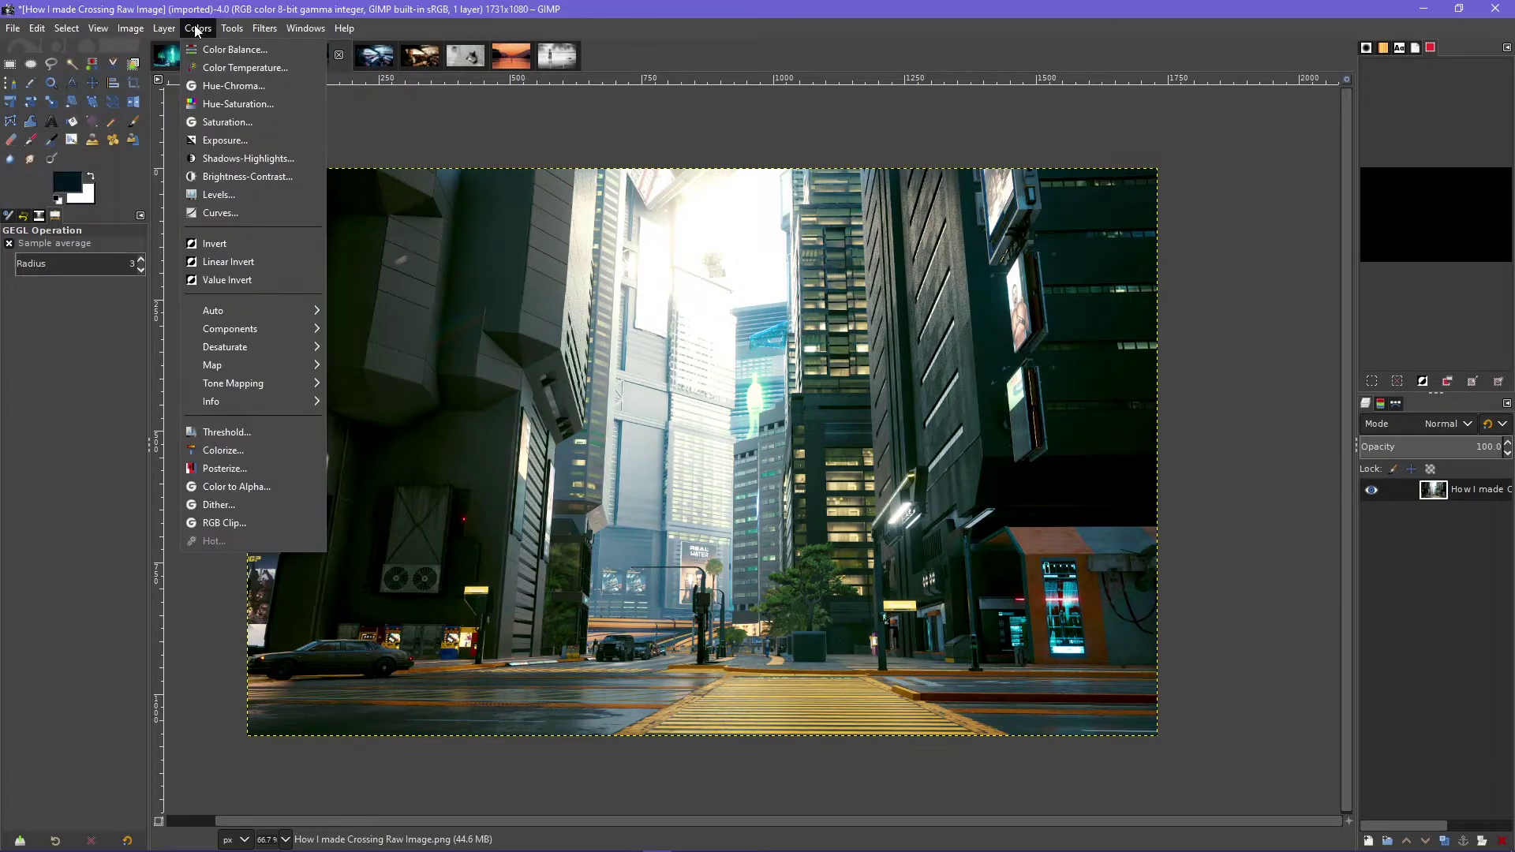
click(224, 122)
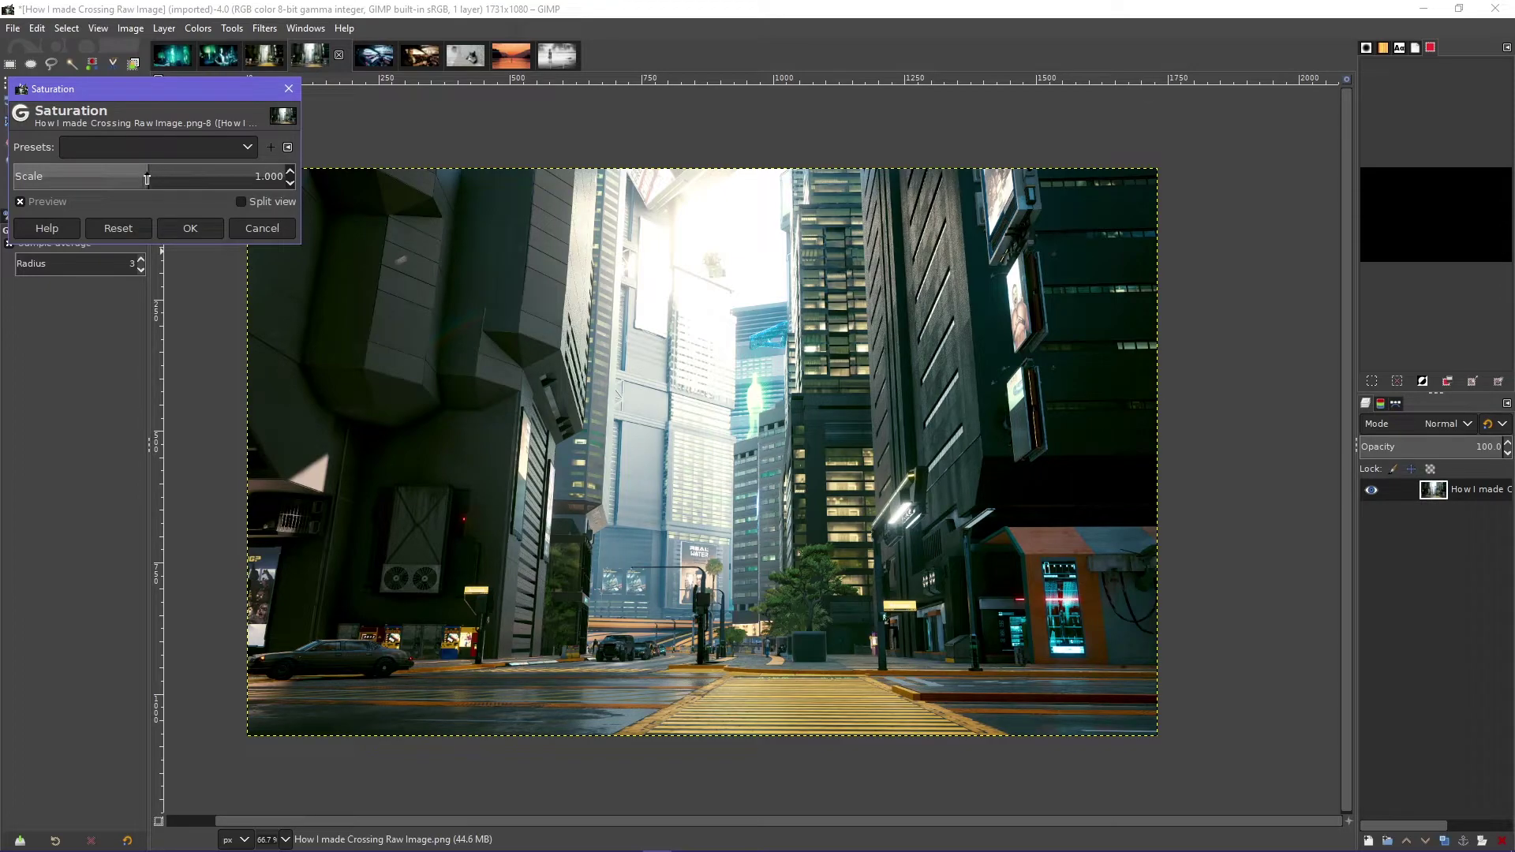
drag(145, 175, 159, 175)
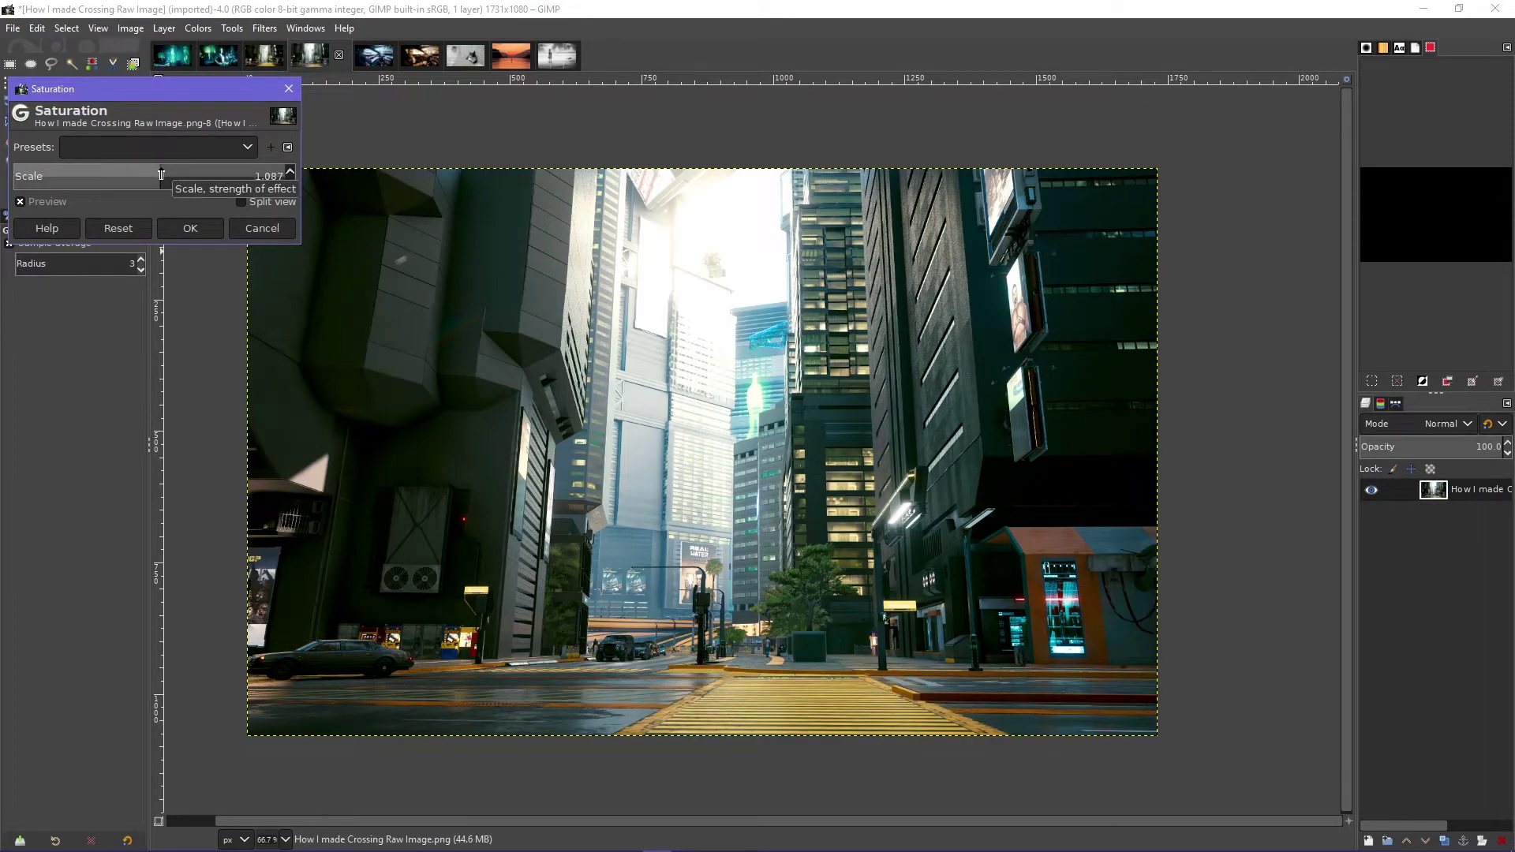
Confirm the saturation boost, then apply a Hue-Chroma chroma lift of about 2.33
click(195, 226)
click(197, 28)
click(233, 86)
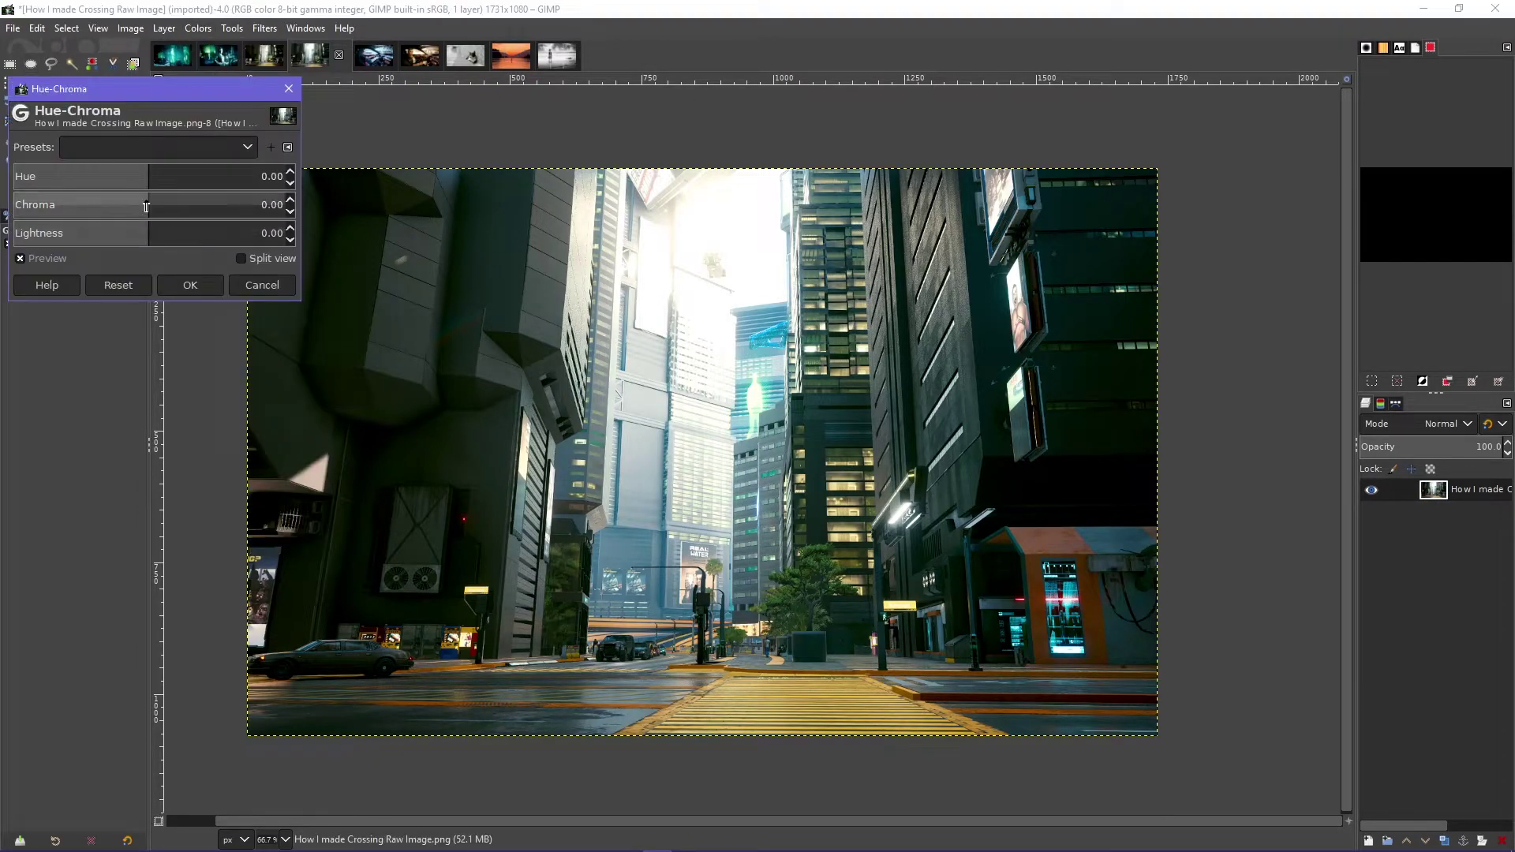
drag(149, 204, 147, 206)
drag(146, 205, 154, 204)
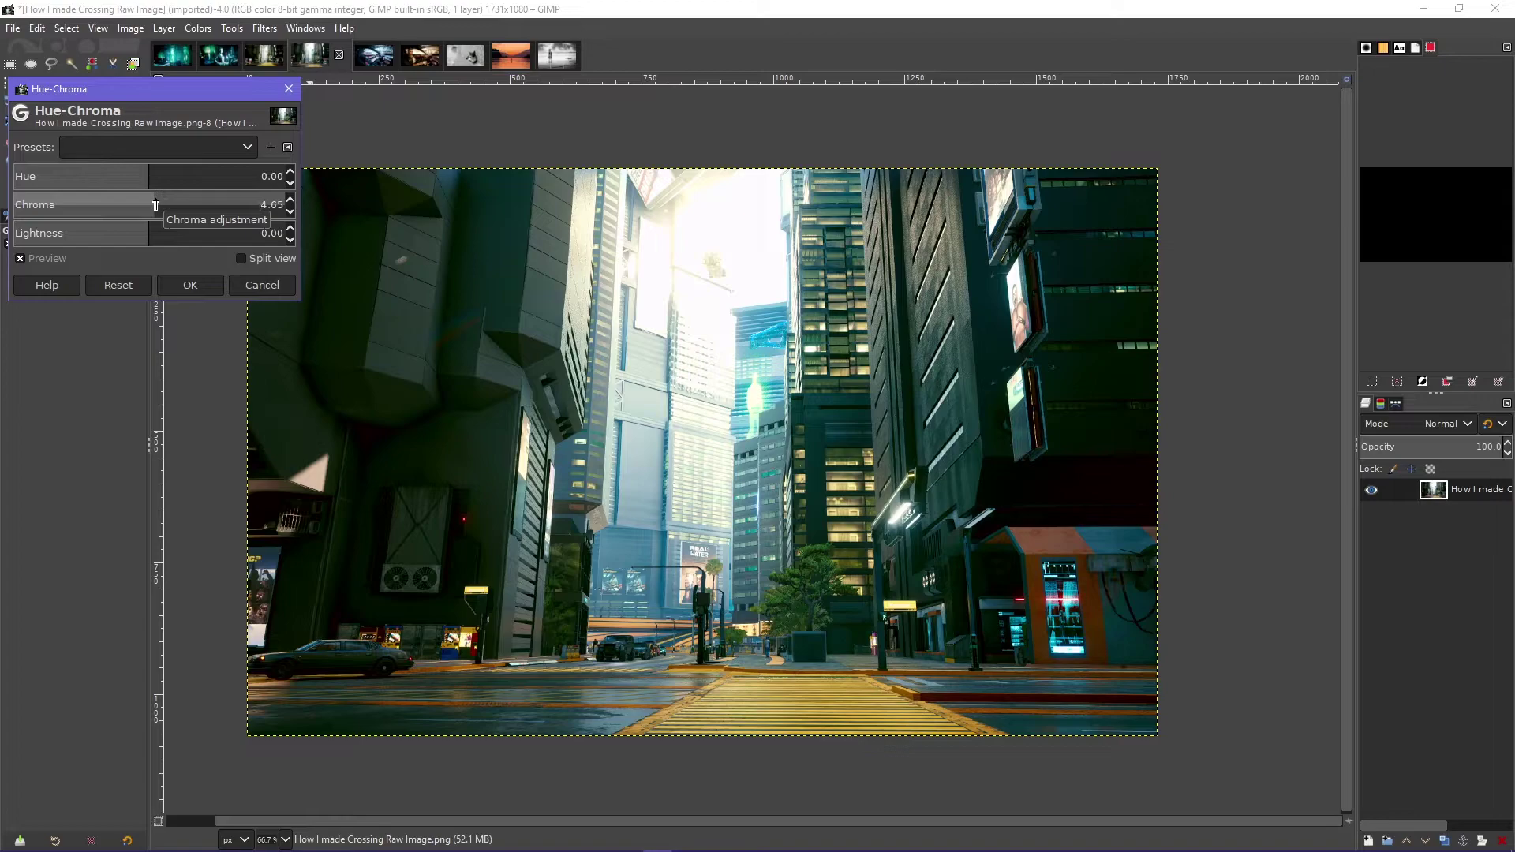
drag(154, 205, 151, 205)
click(192, 285)
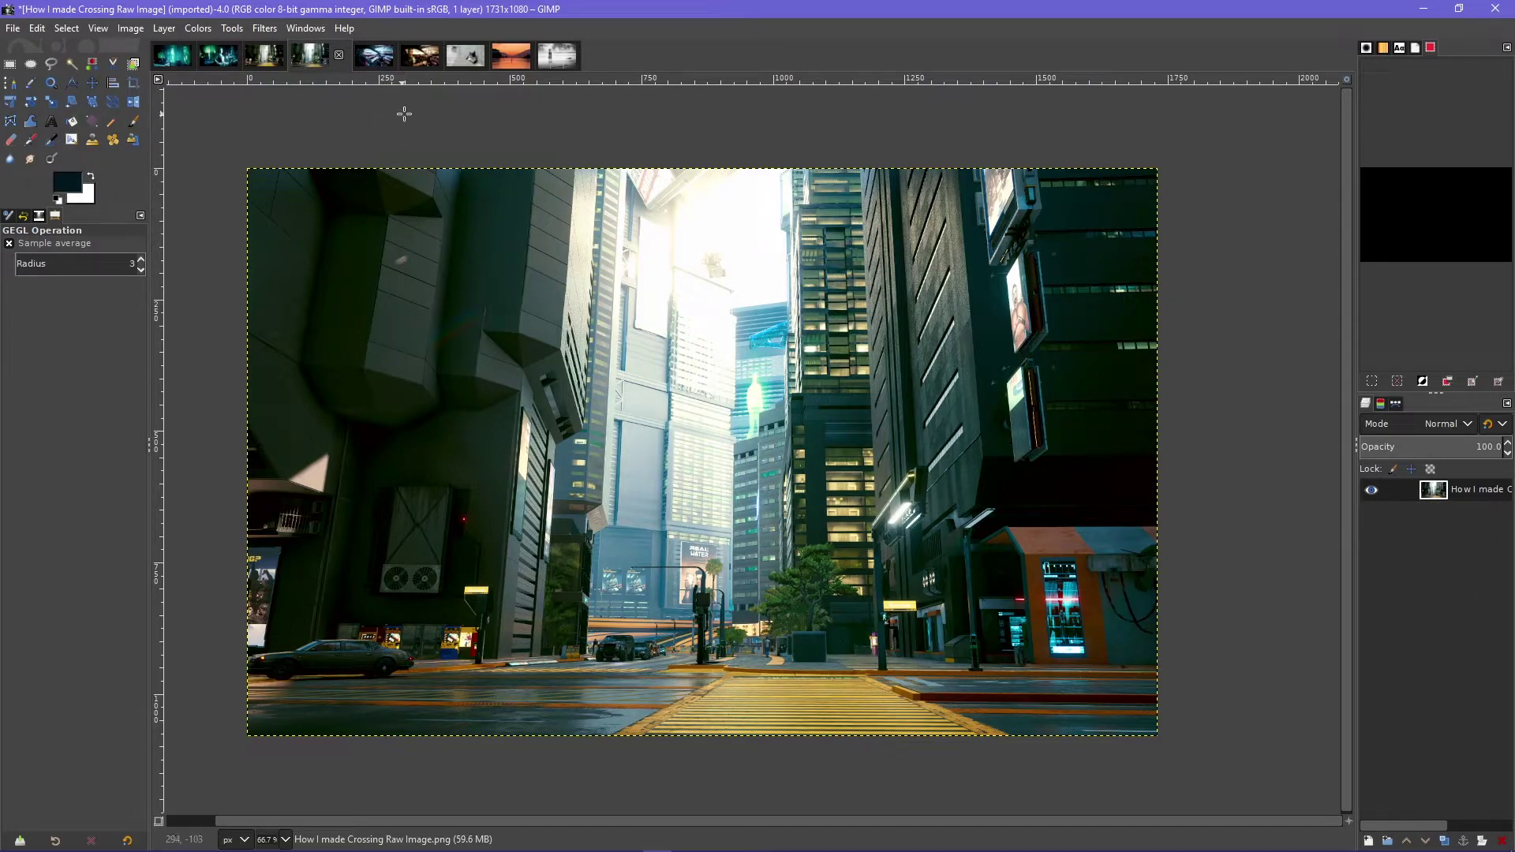
On Rogue in her Car 2, try Color Temperature around 5200–5700 K, then cancel
click(421, 57)
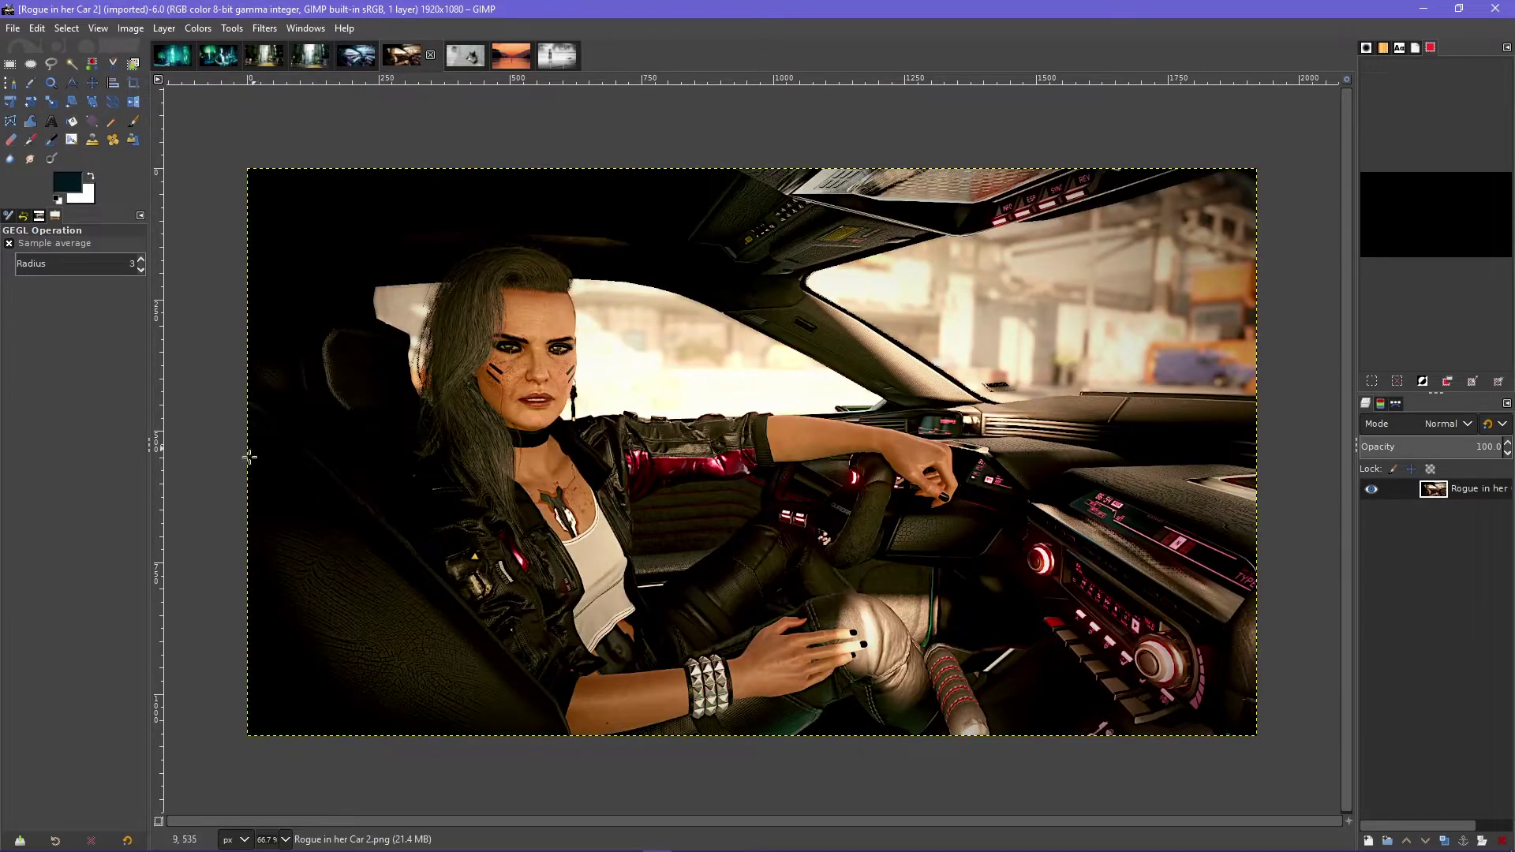
click(198, 28)
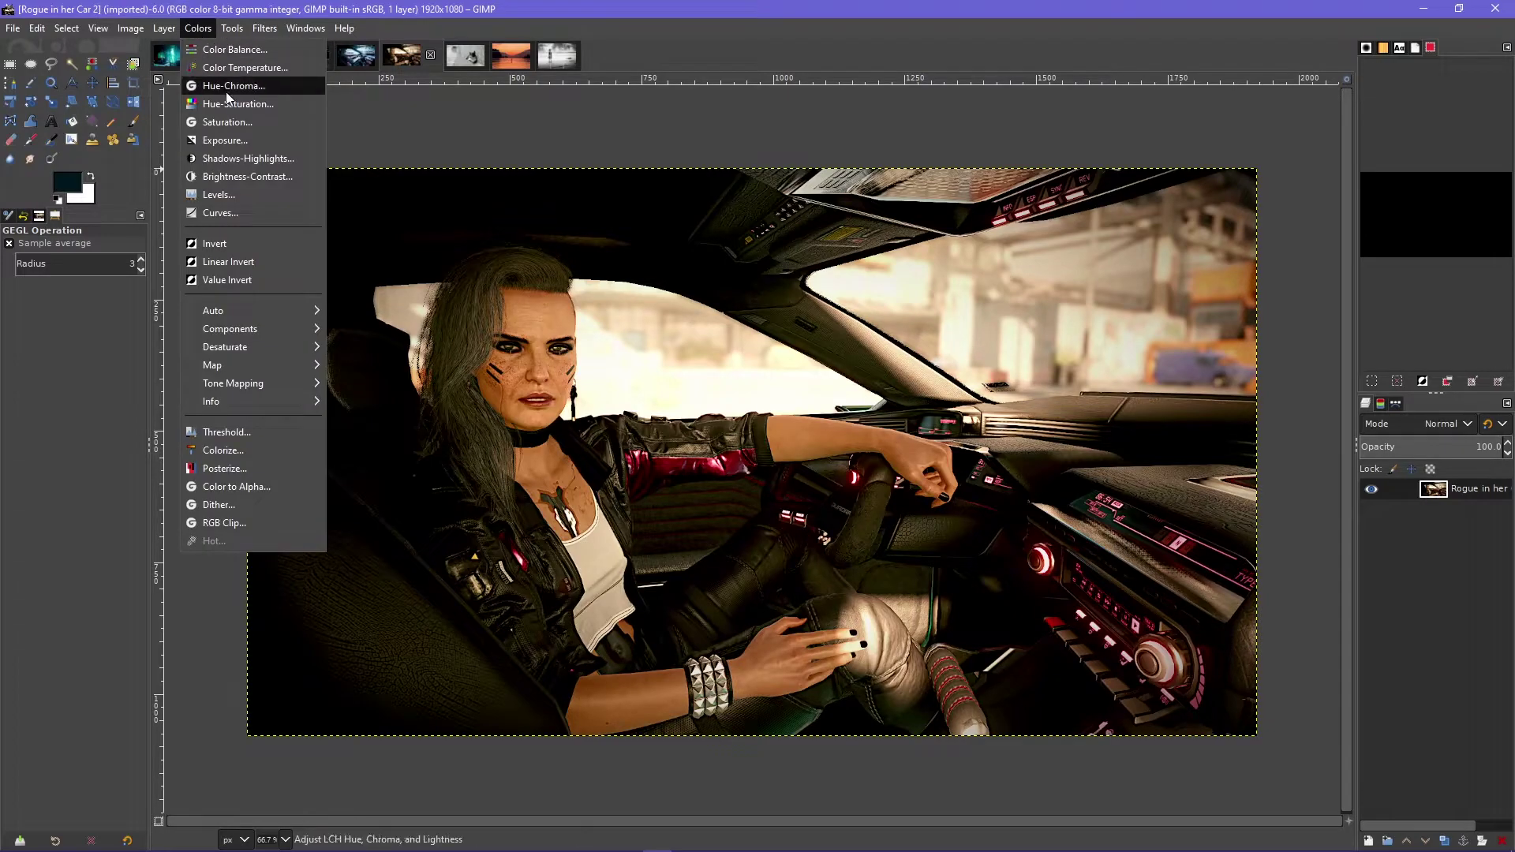
click(226, 65)
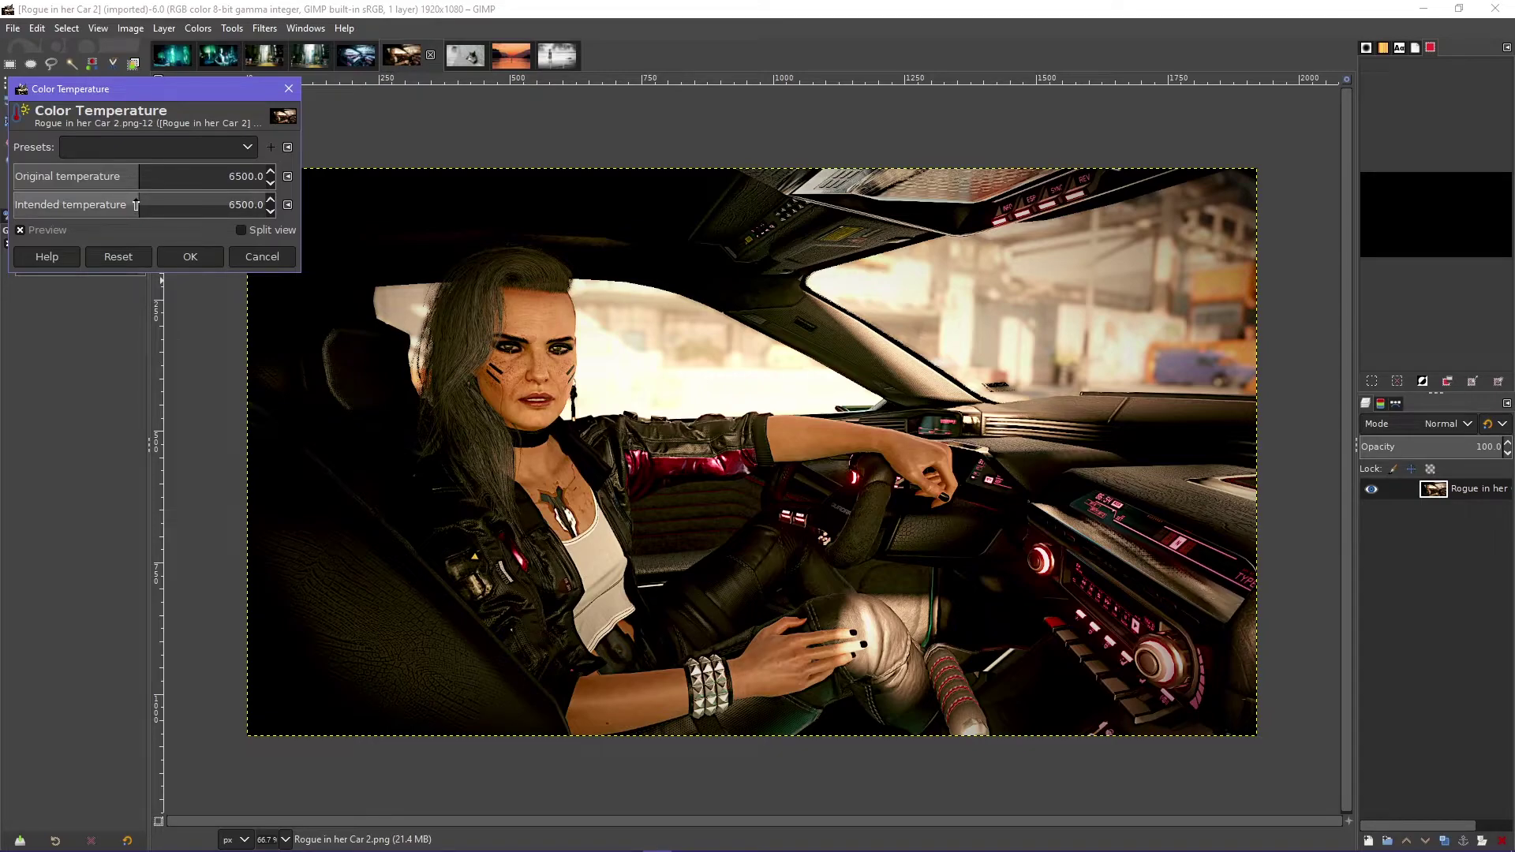
drag(137, 204, 112, 204)
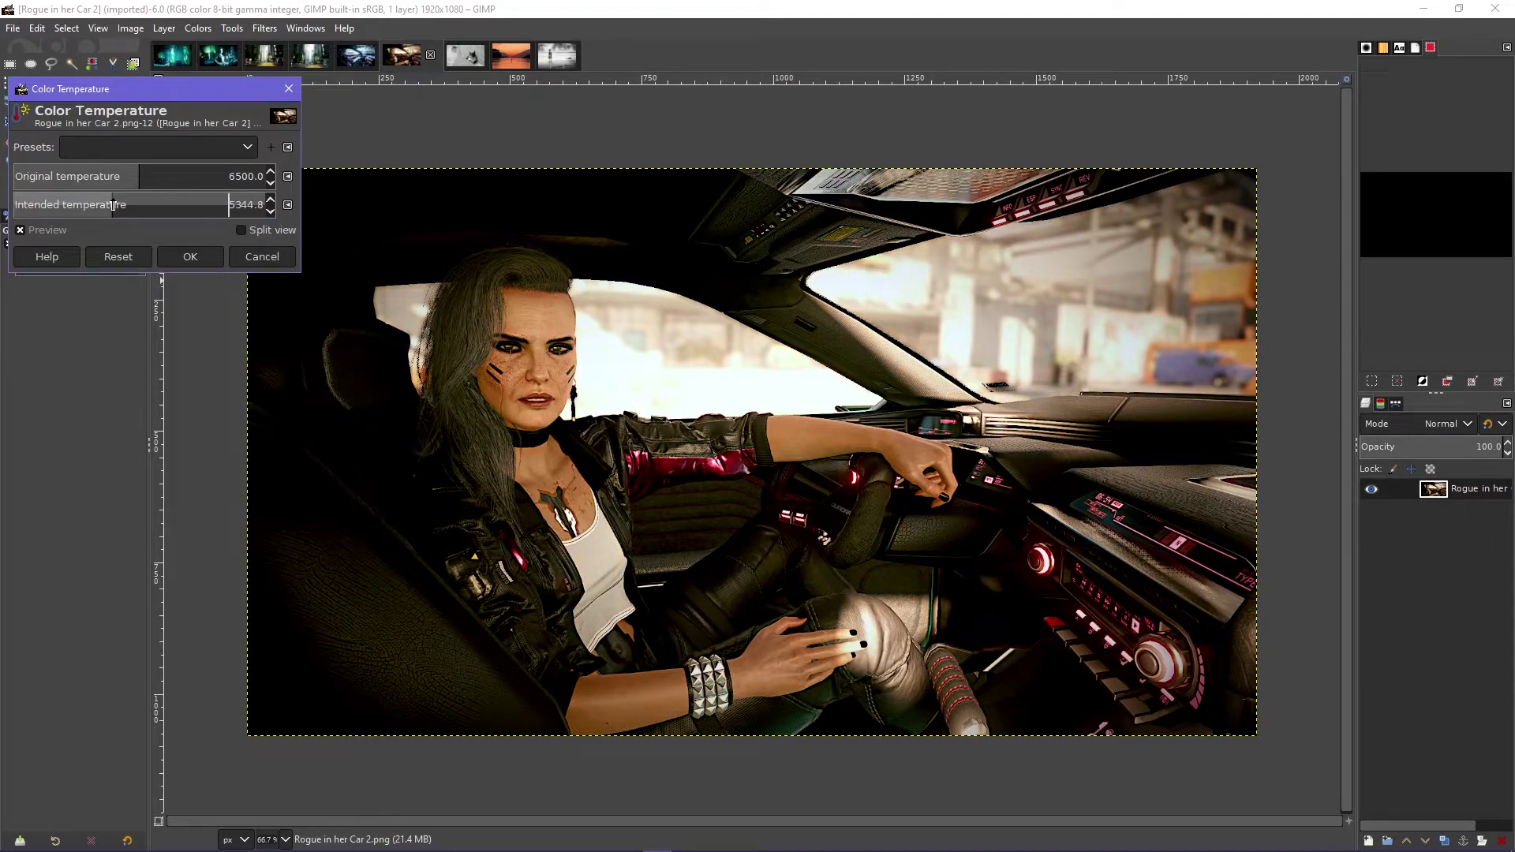
drag(113, 204, 109, 203)
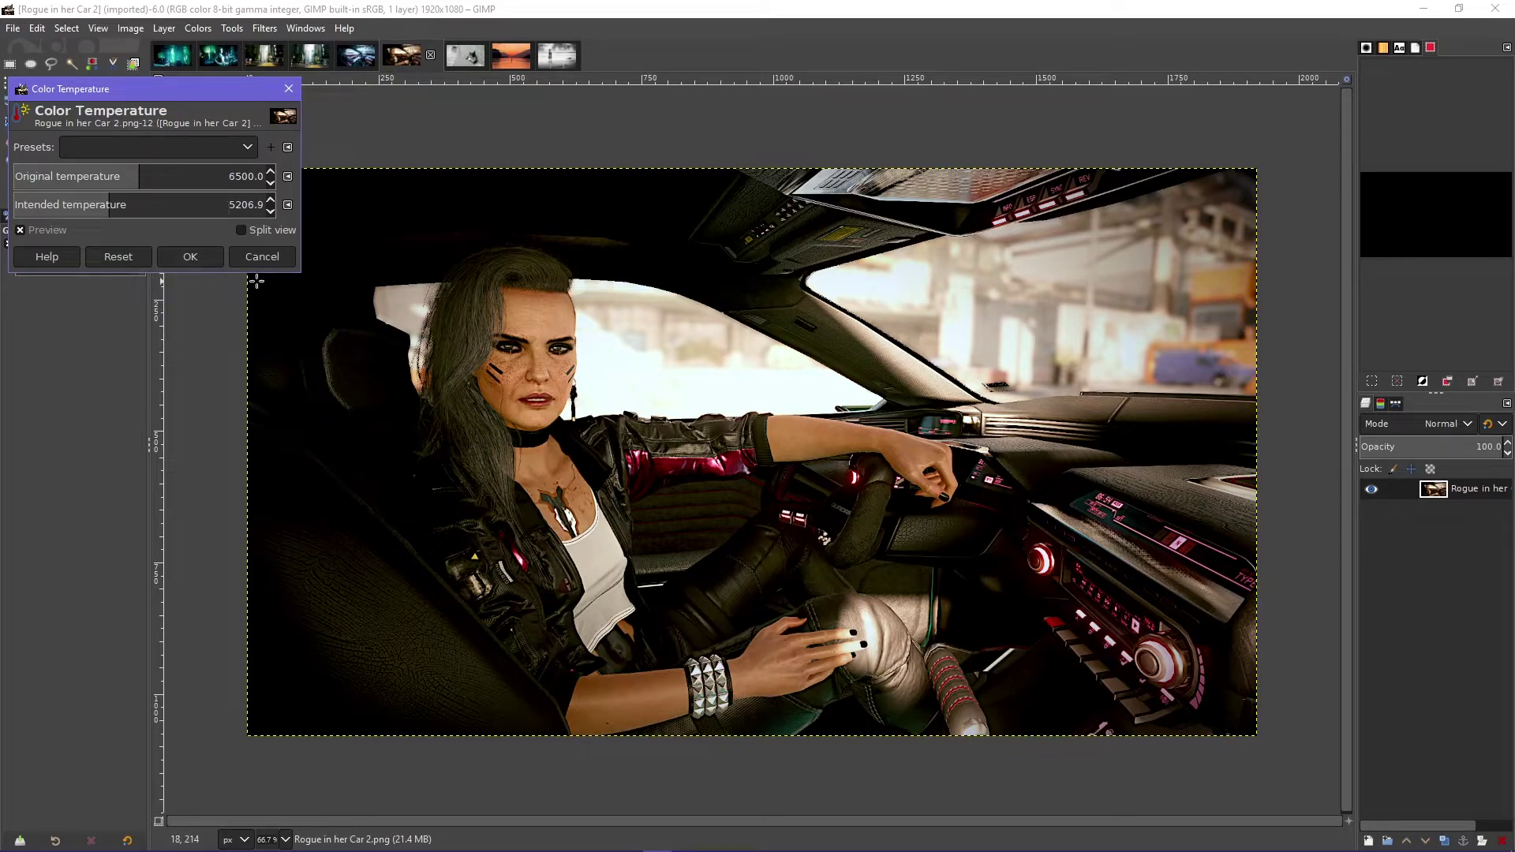
click(121, 204)
click(262, 258)
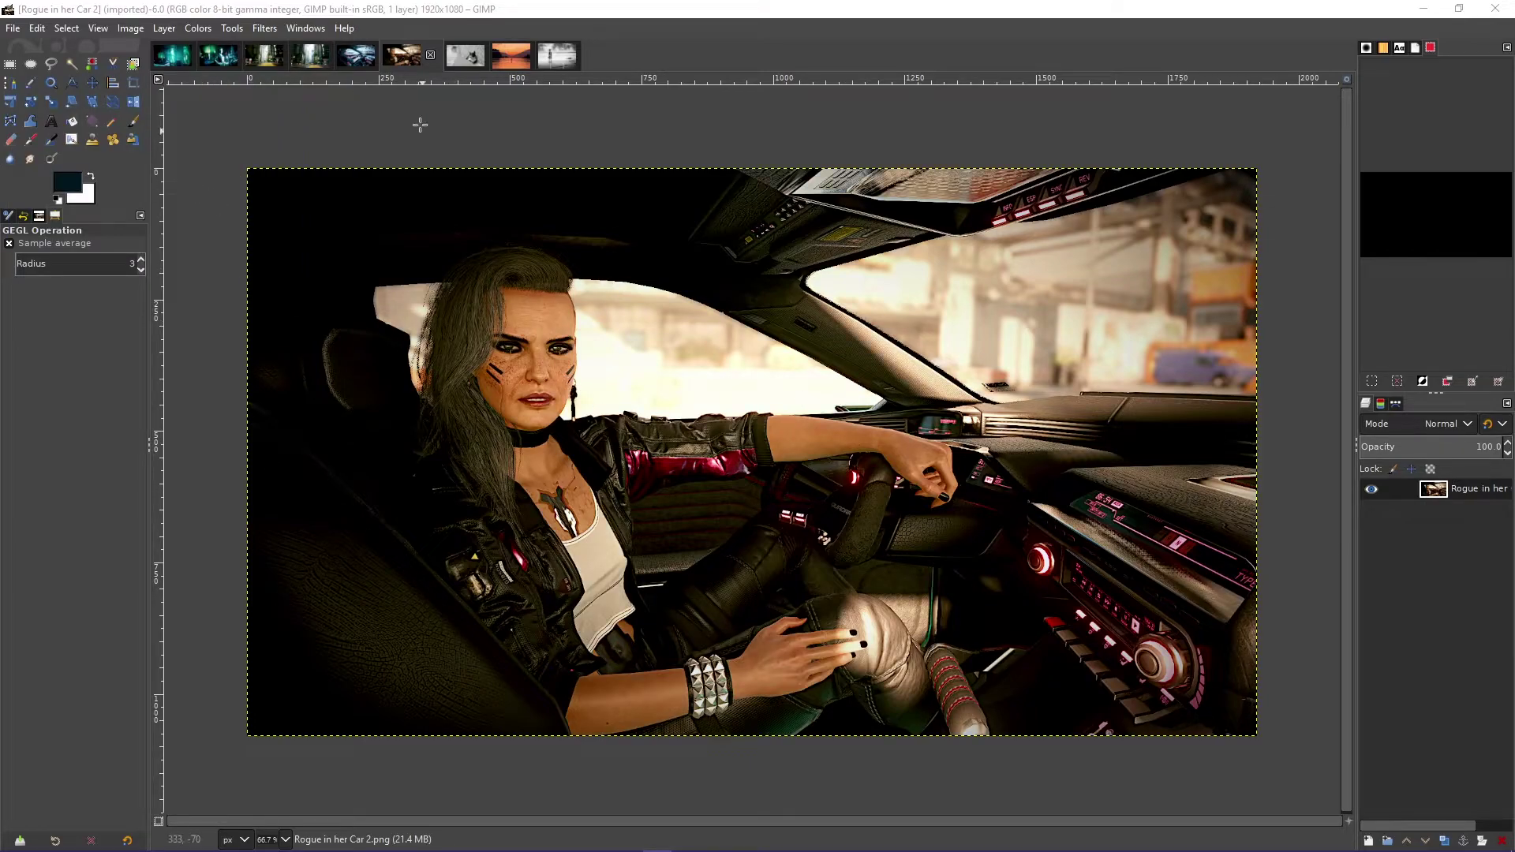
click(361, 57)
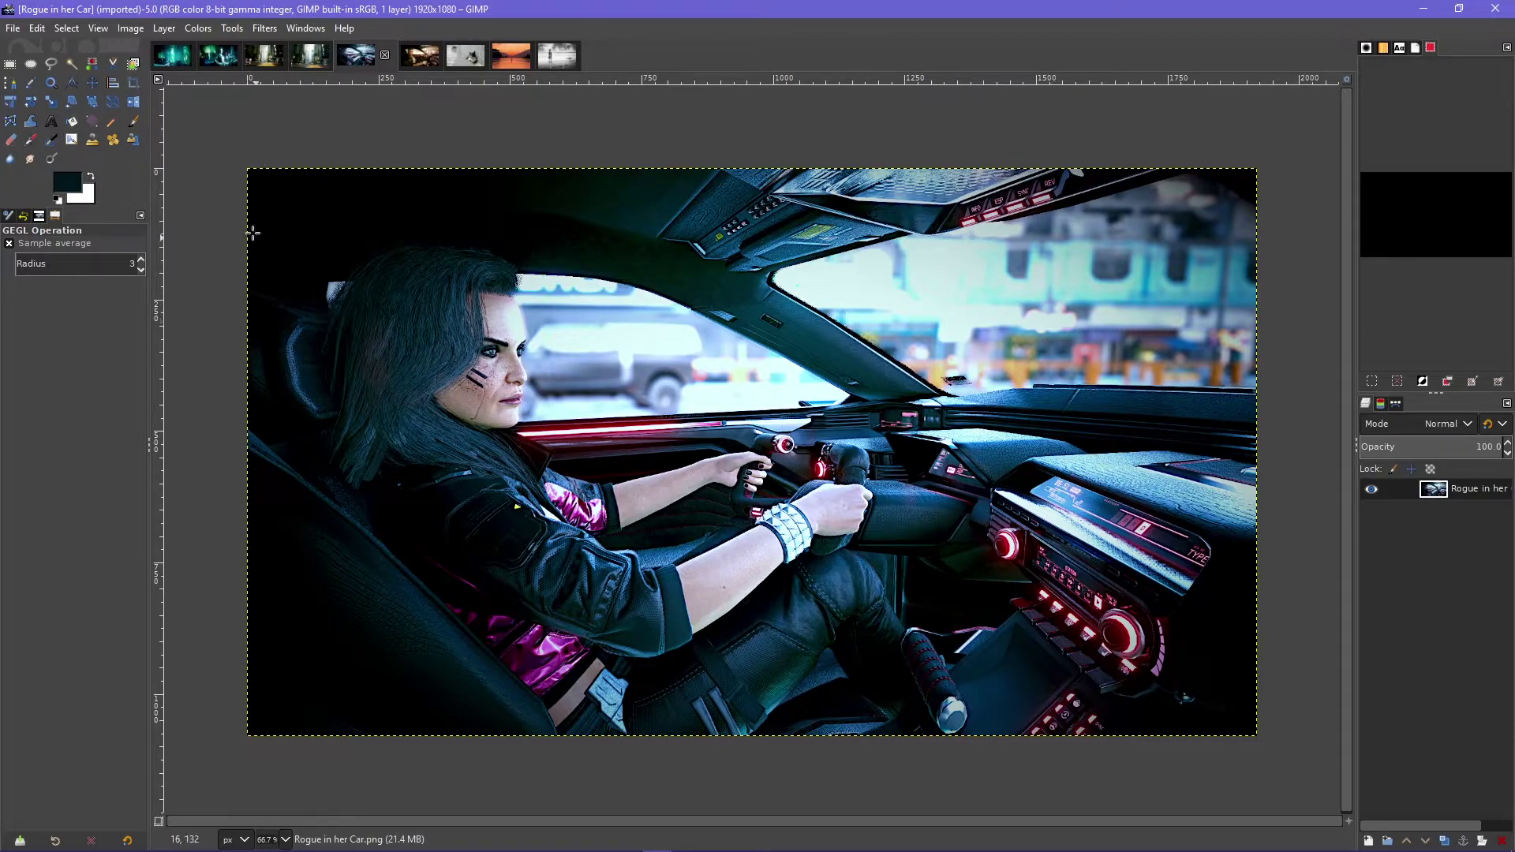
click(191, 30)
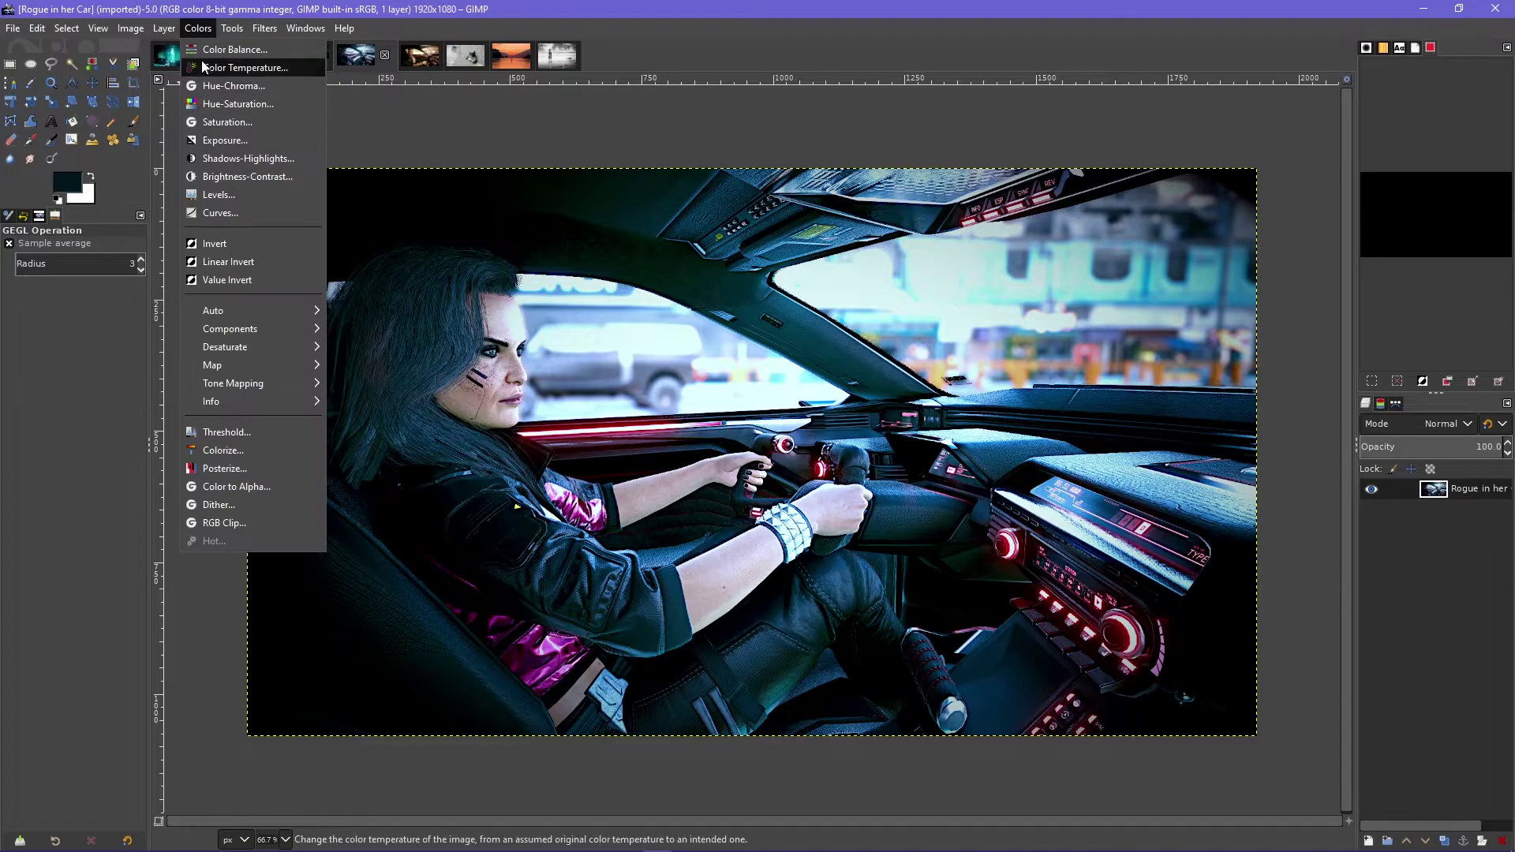
click(202, 60)
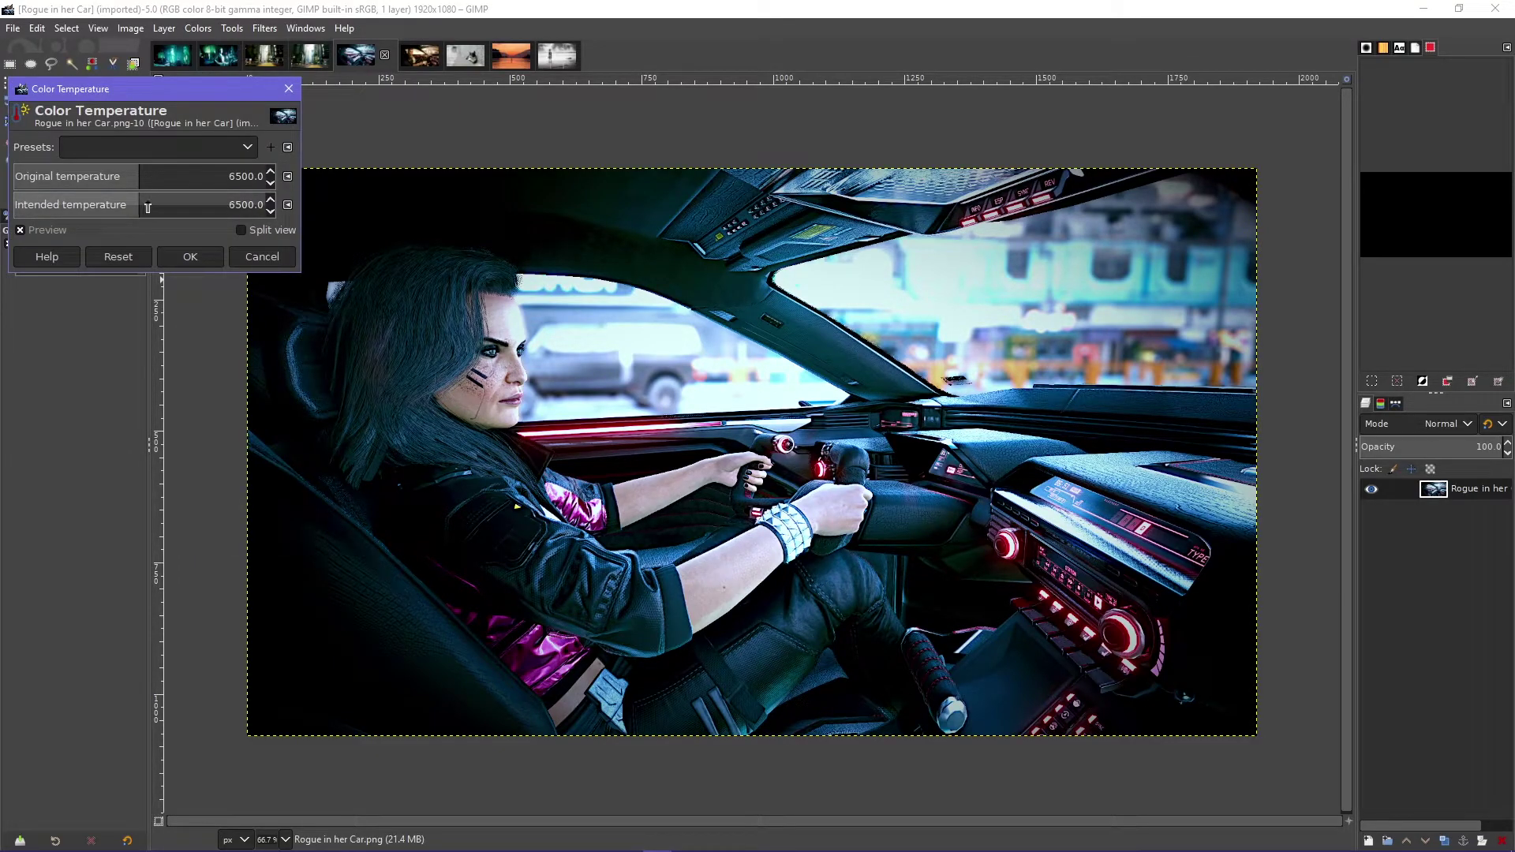
drag(147, 206, 194, 205)
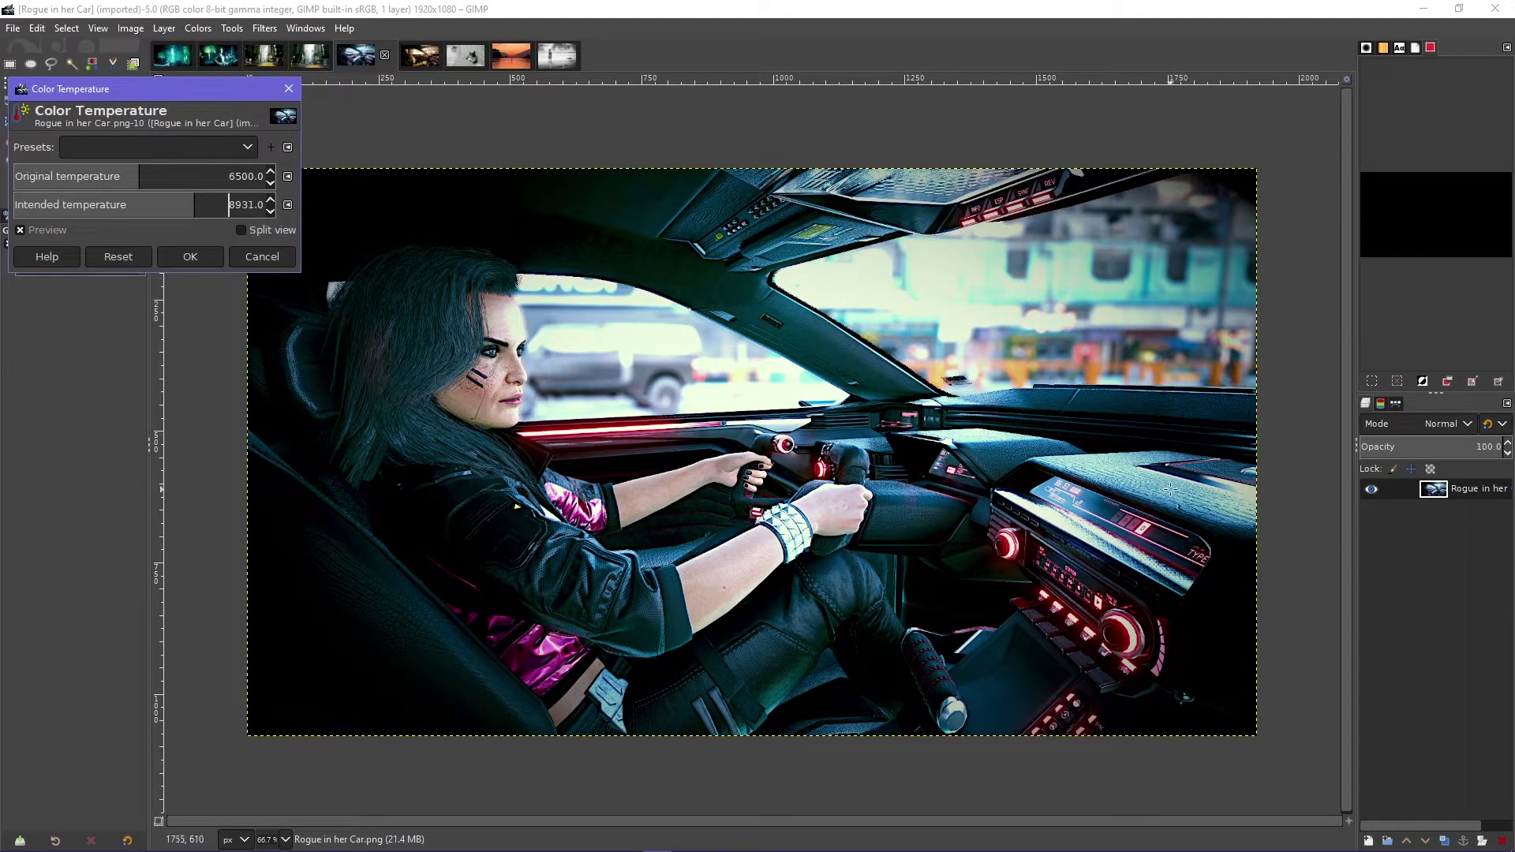
click(236, 257)
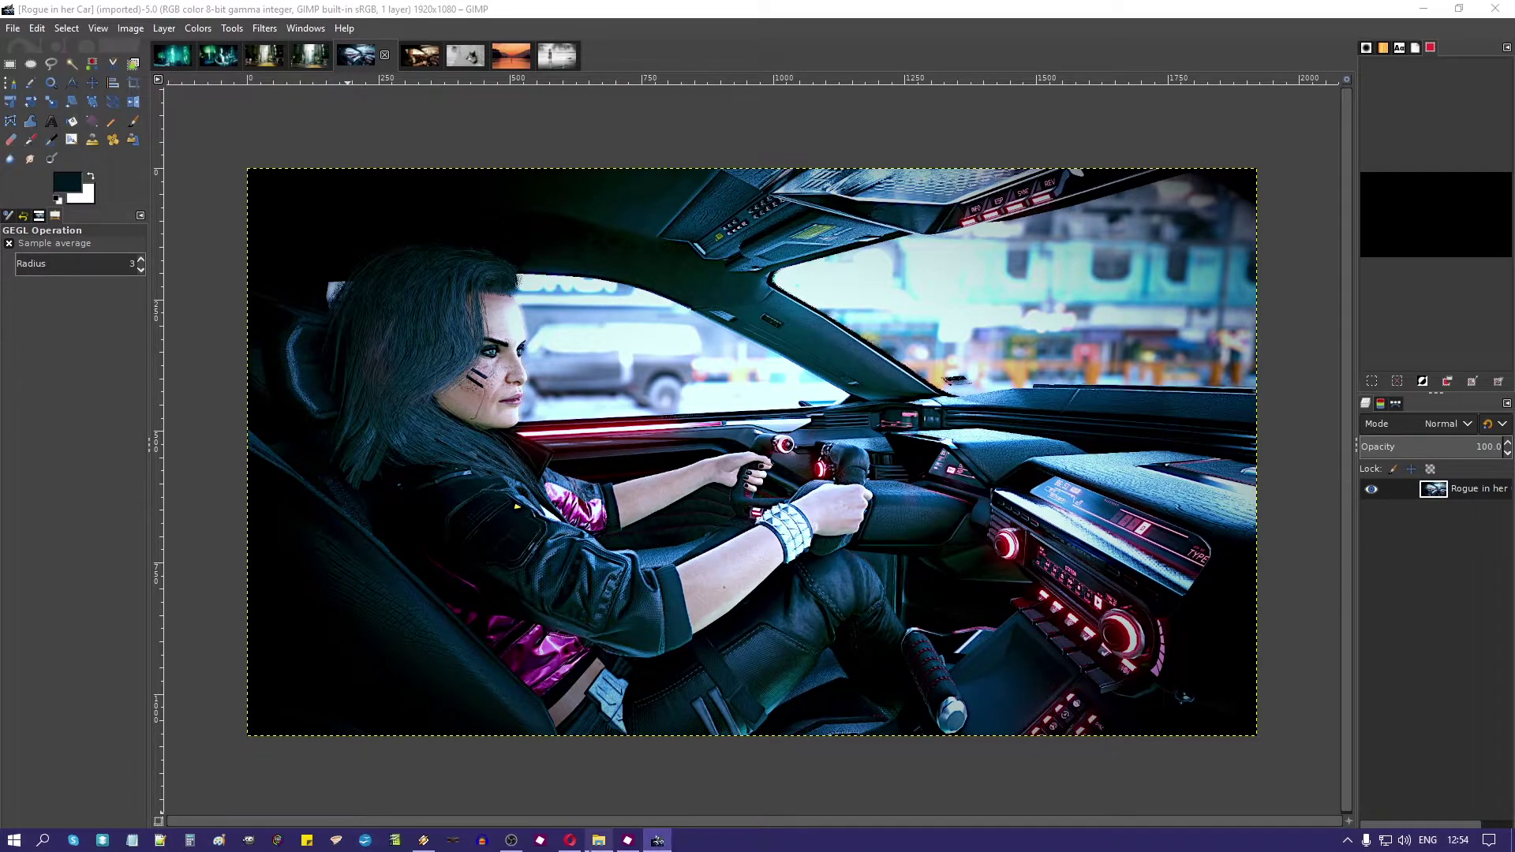
click(599, 841)
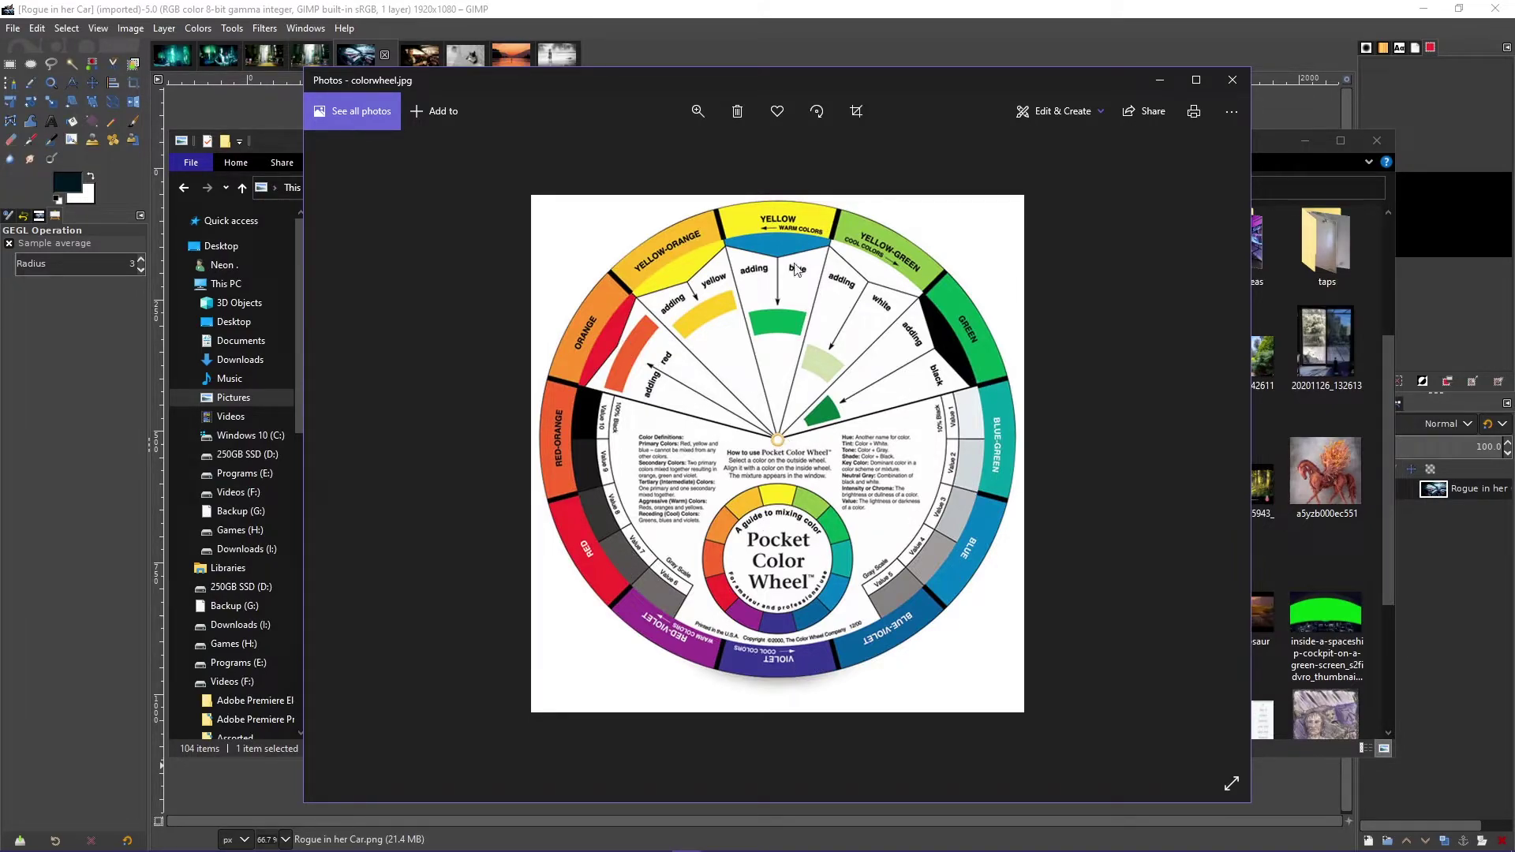
click(1232, 80)
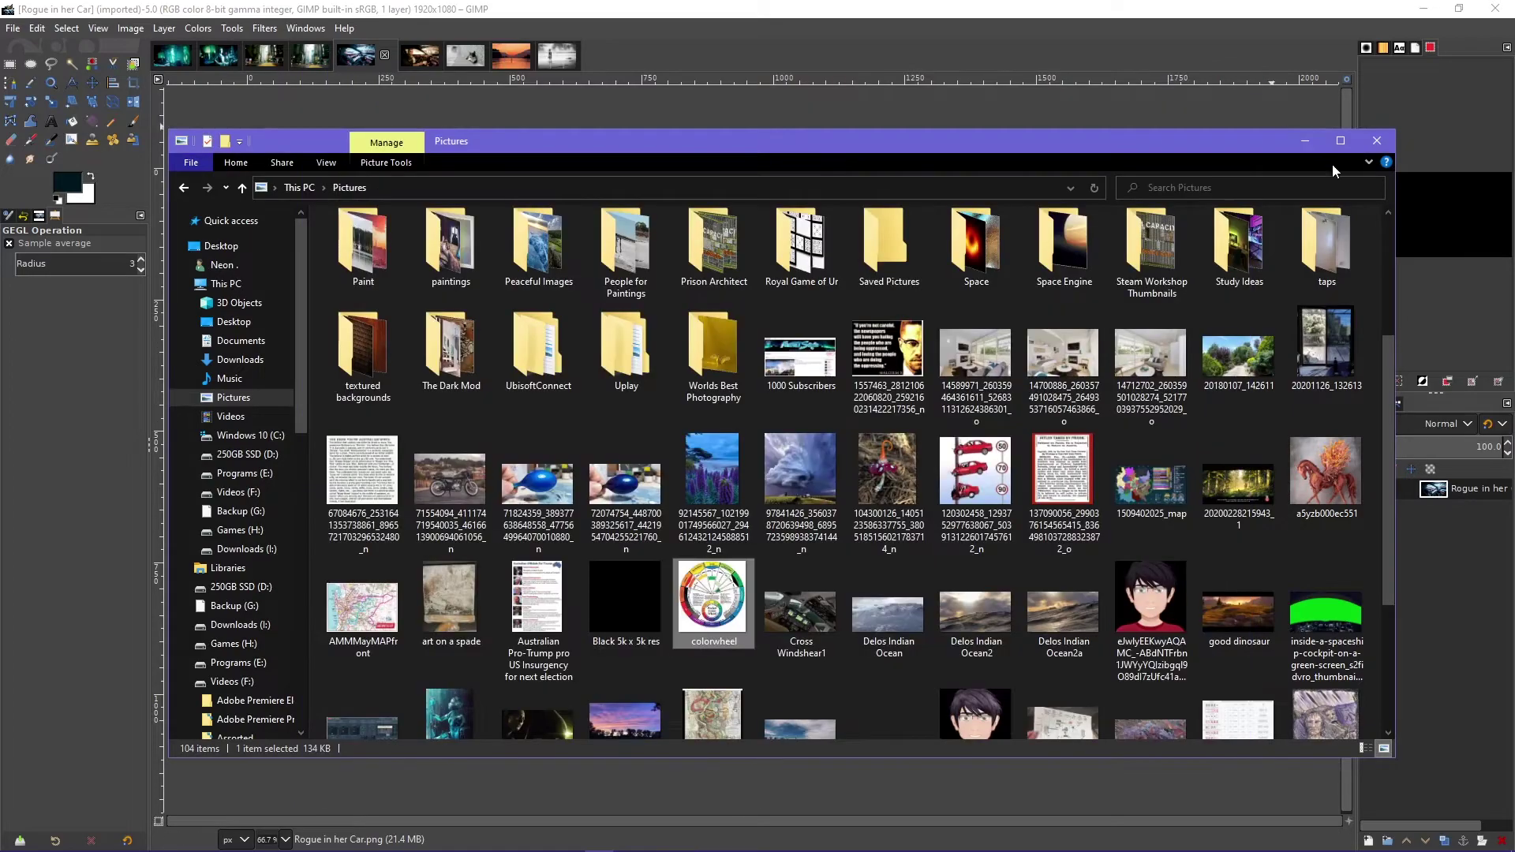
Toggle between the finished Crossing and How I made Crossing Raw Image tabs, ending on the raw one
click(1302, 140)
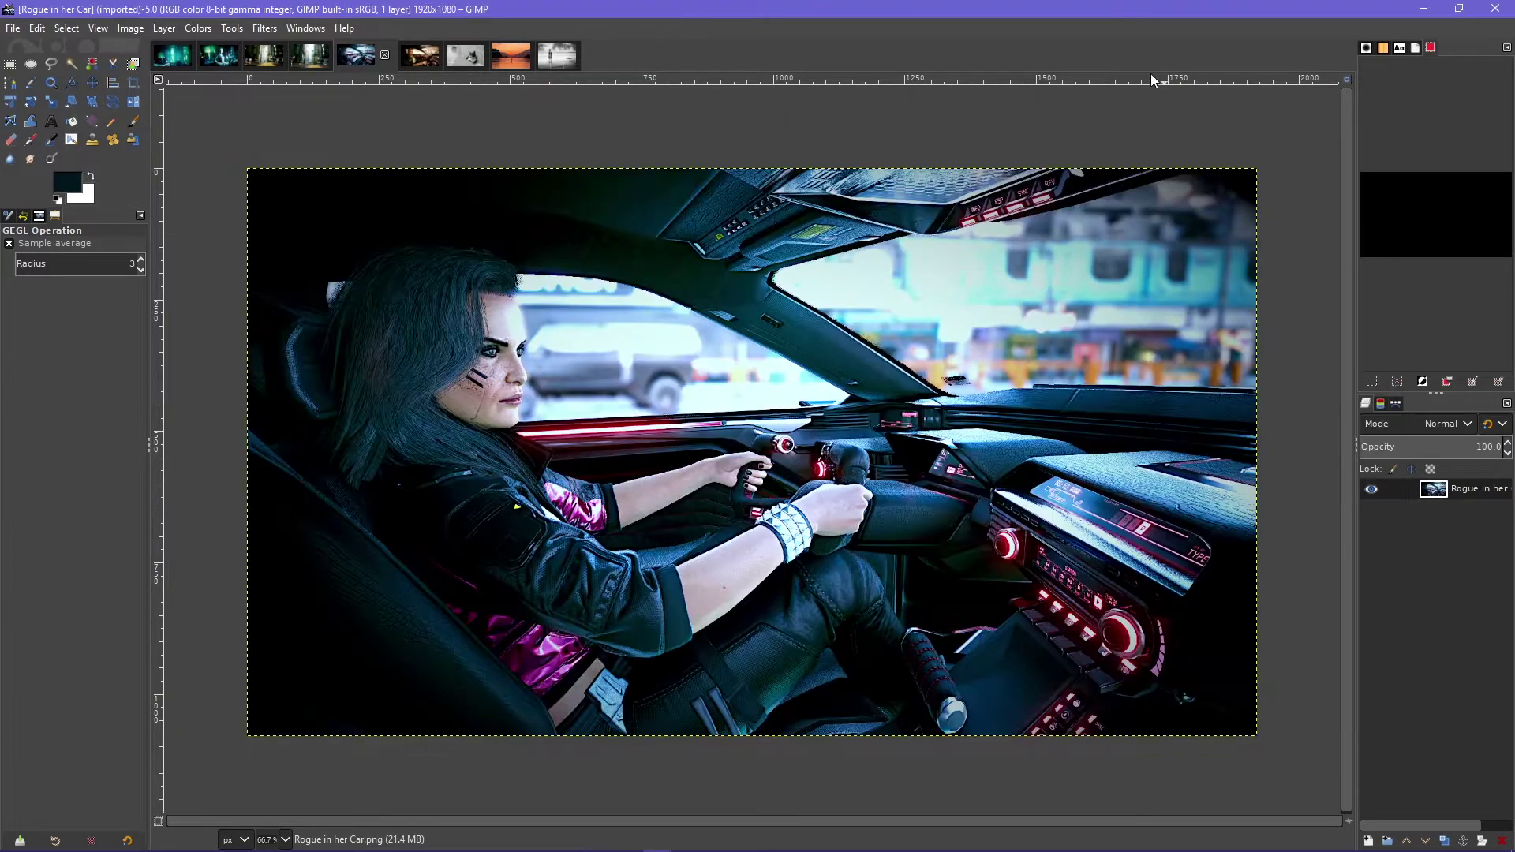
click(317, 57)
click(263, 55)
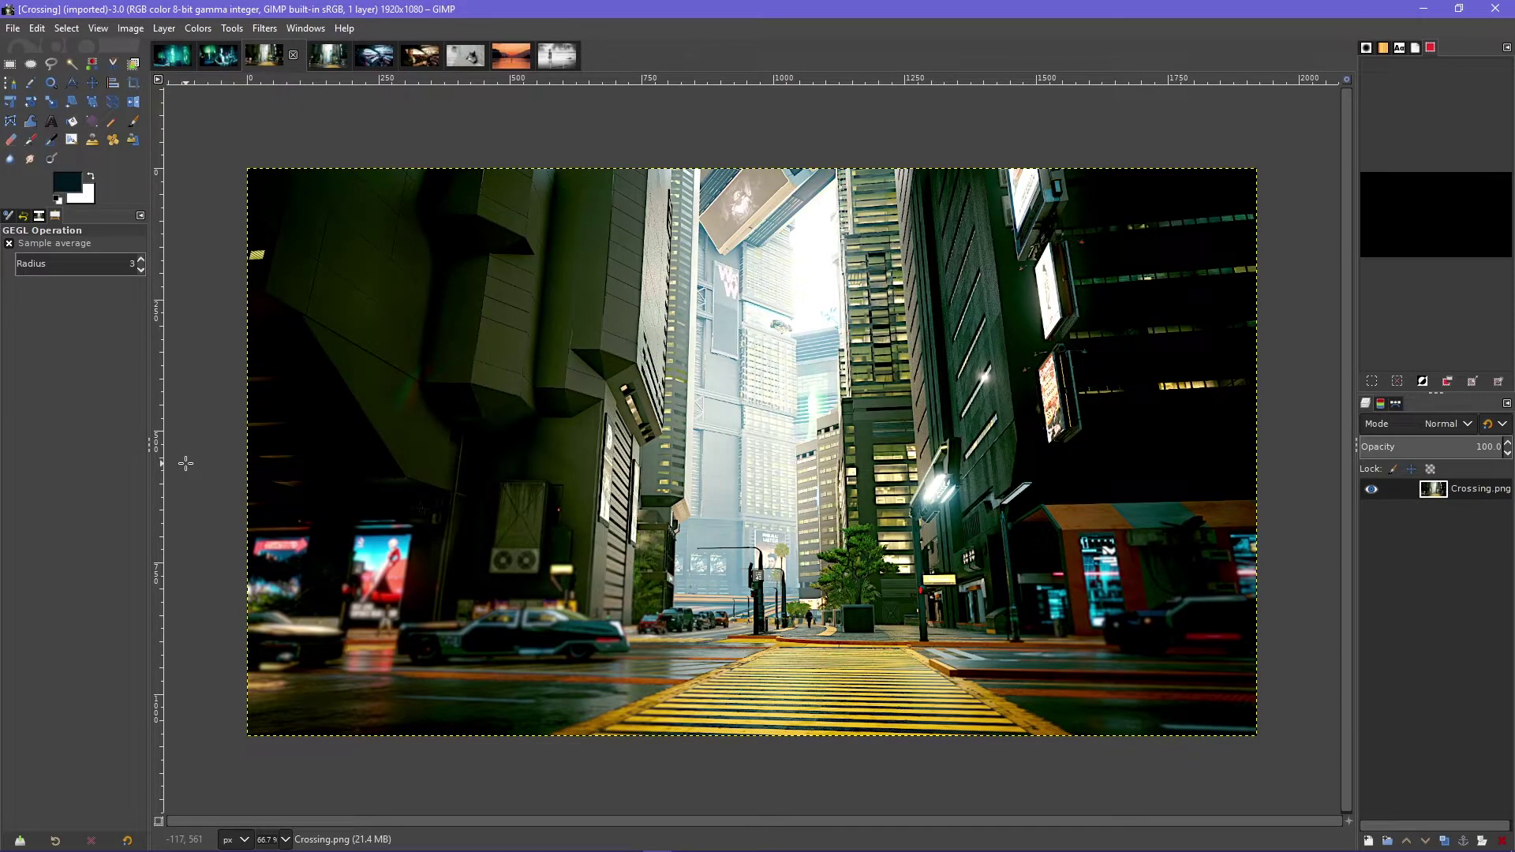
click(325, 55)
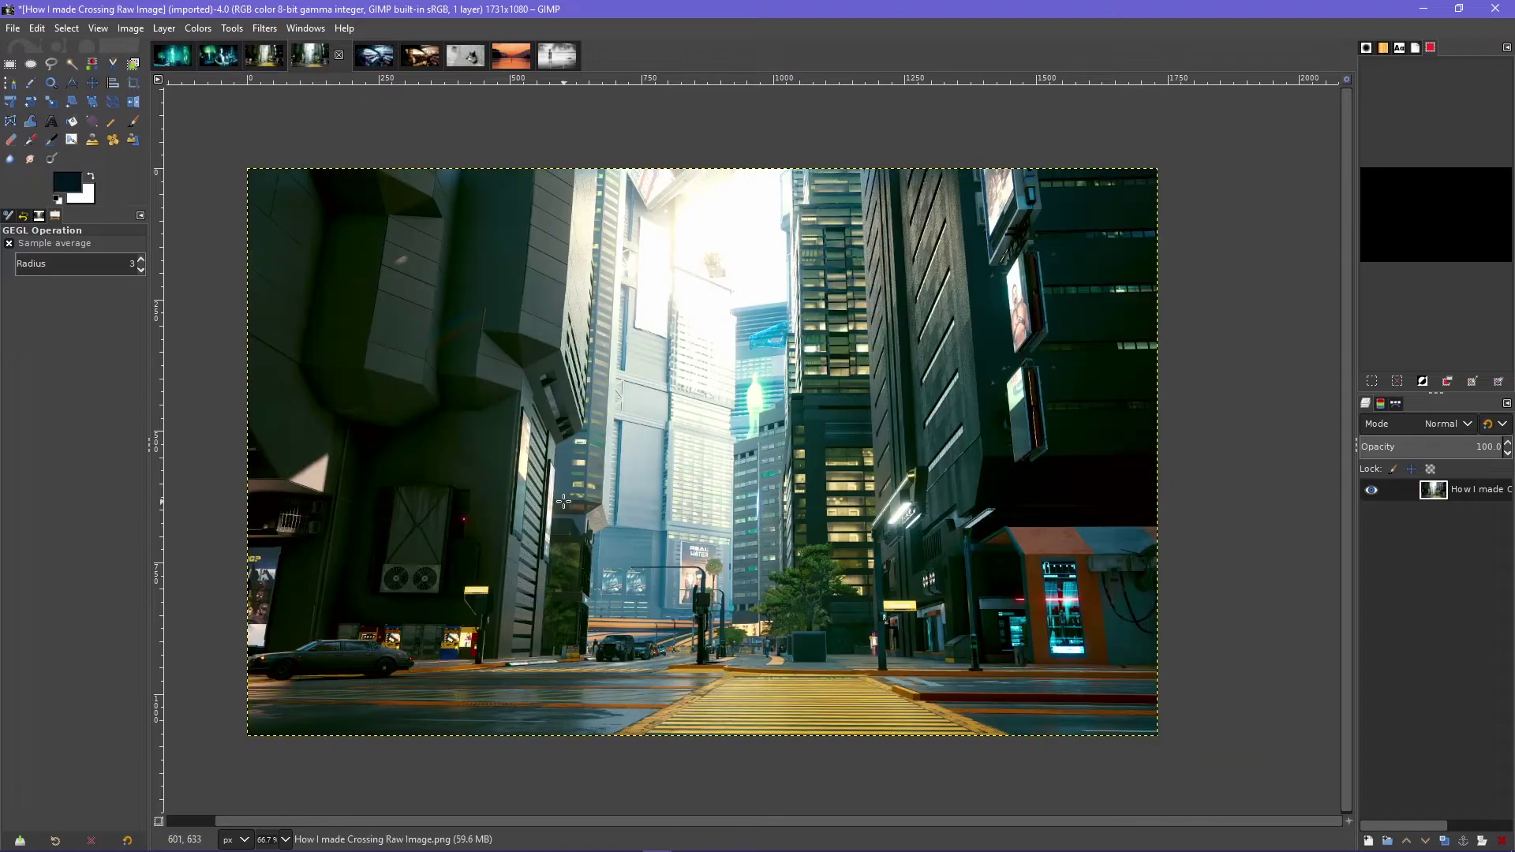
click(264, 55)
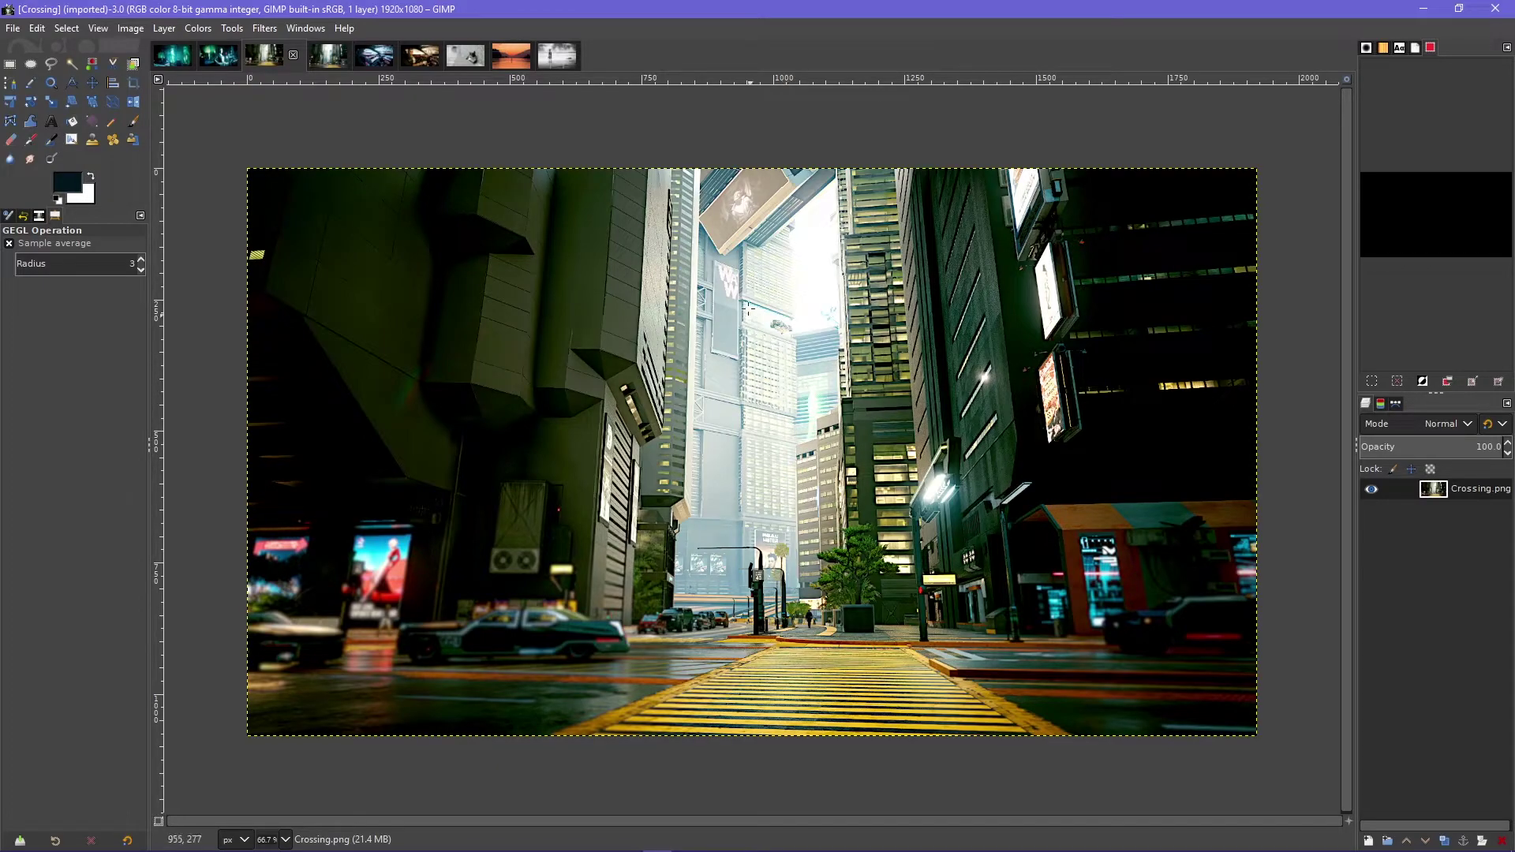
click(330, 59)
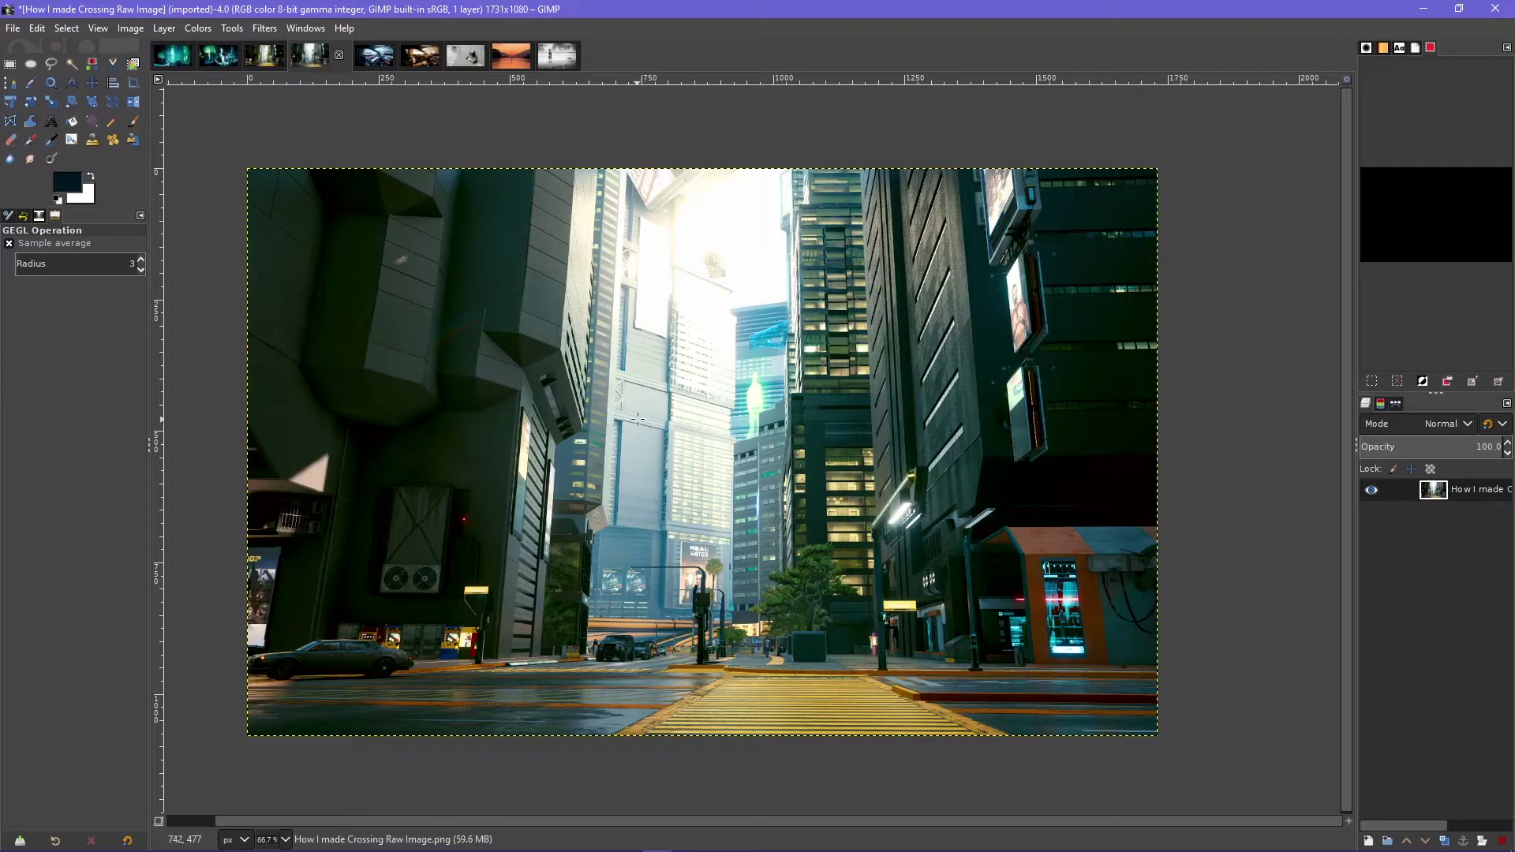
Apply Color Temperature with intended temperature about 5206 K, down from 6500 K
click(197, 28)
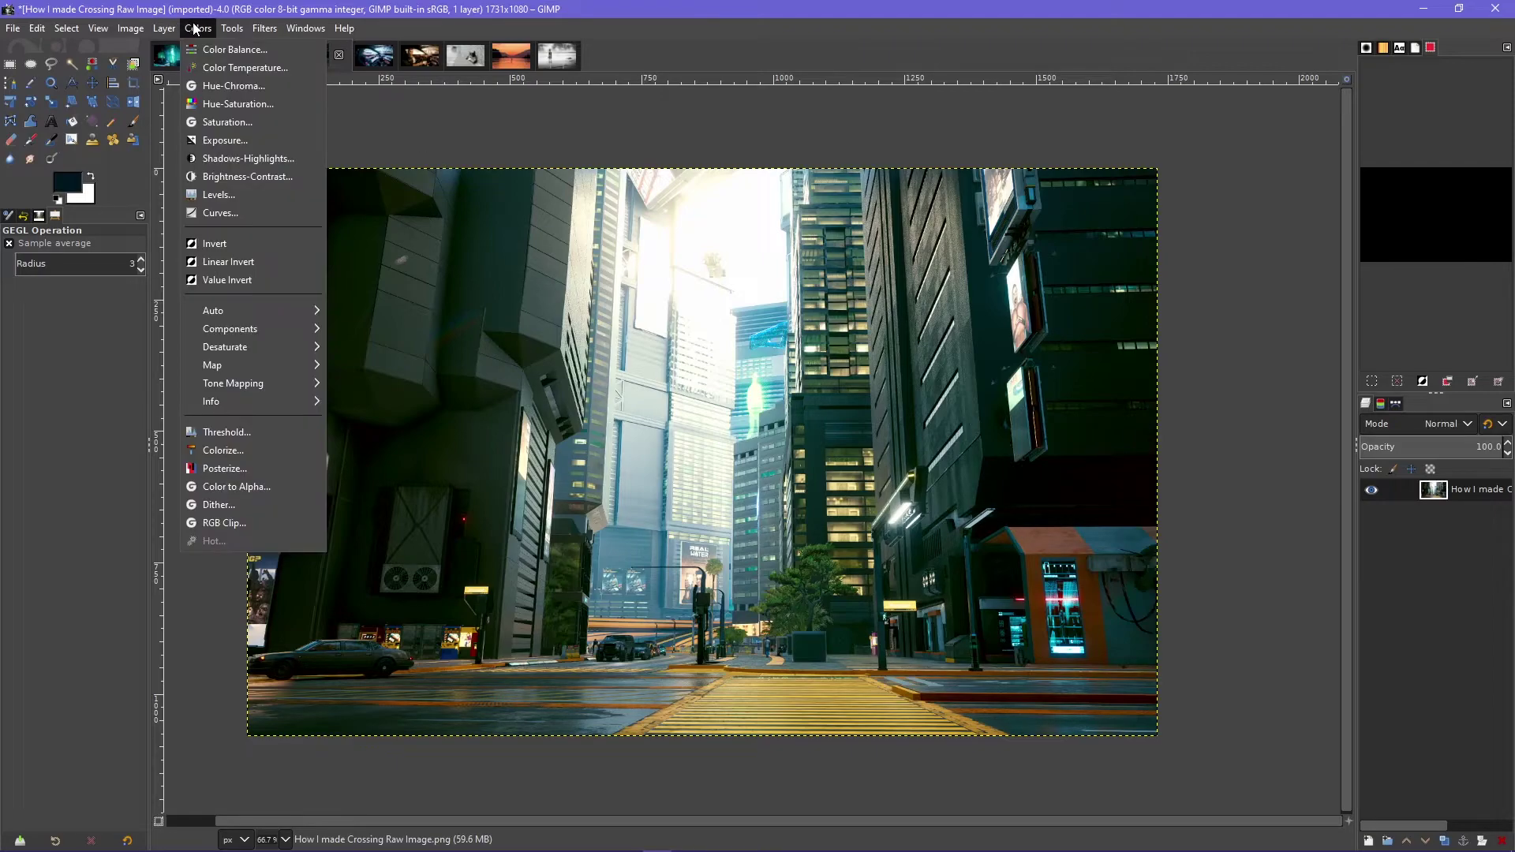
click(225, 61)
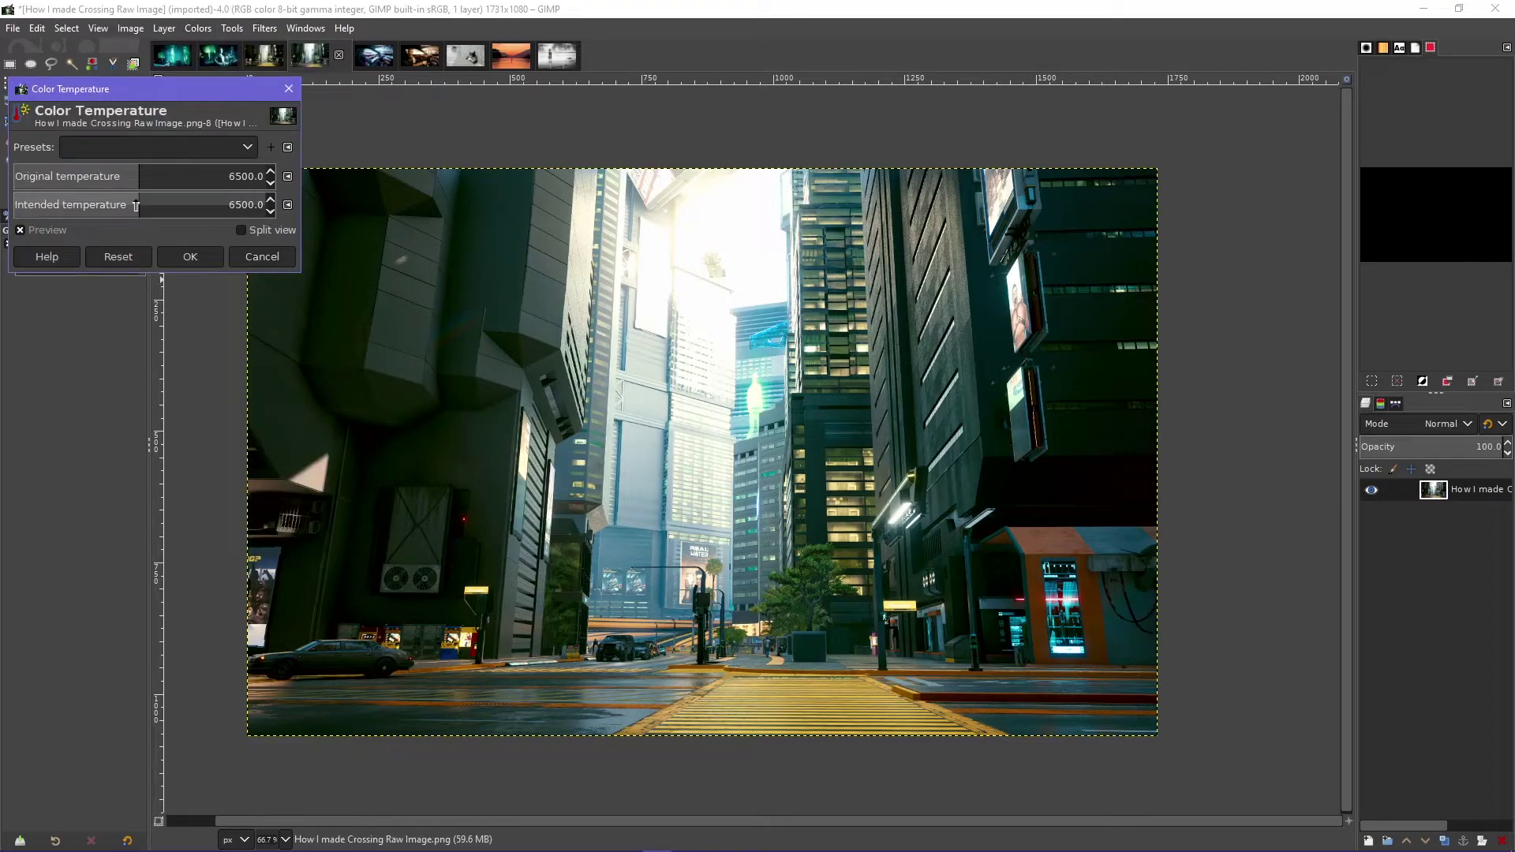
click(134, 207)
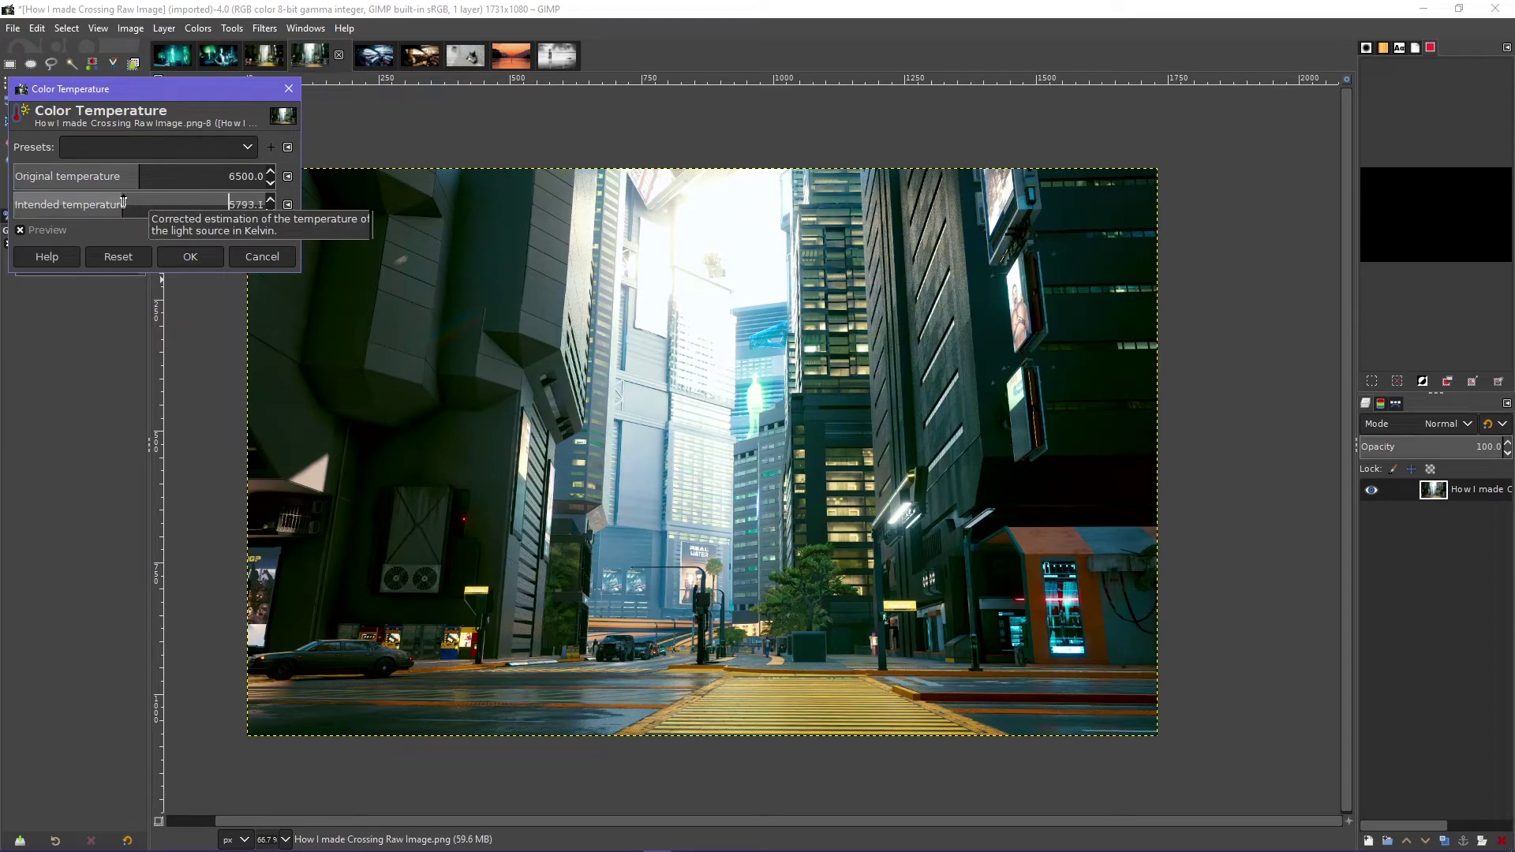
mouse_move(112, 201)
mouse_down()
mouse_move(166, 202)
mouse_move(131, 207)
mouse_up()
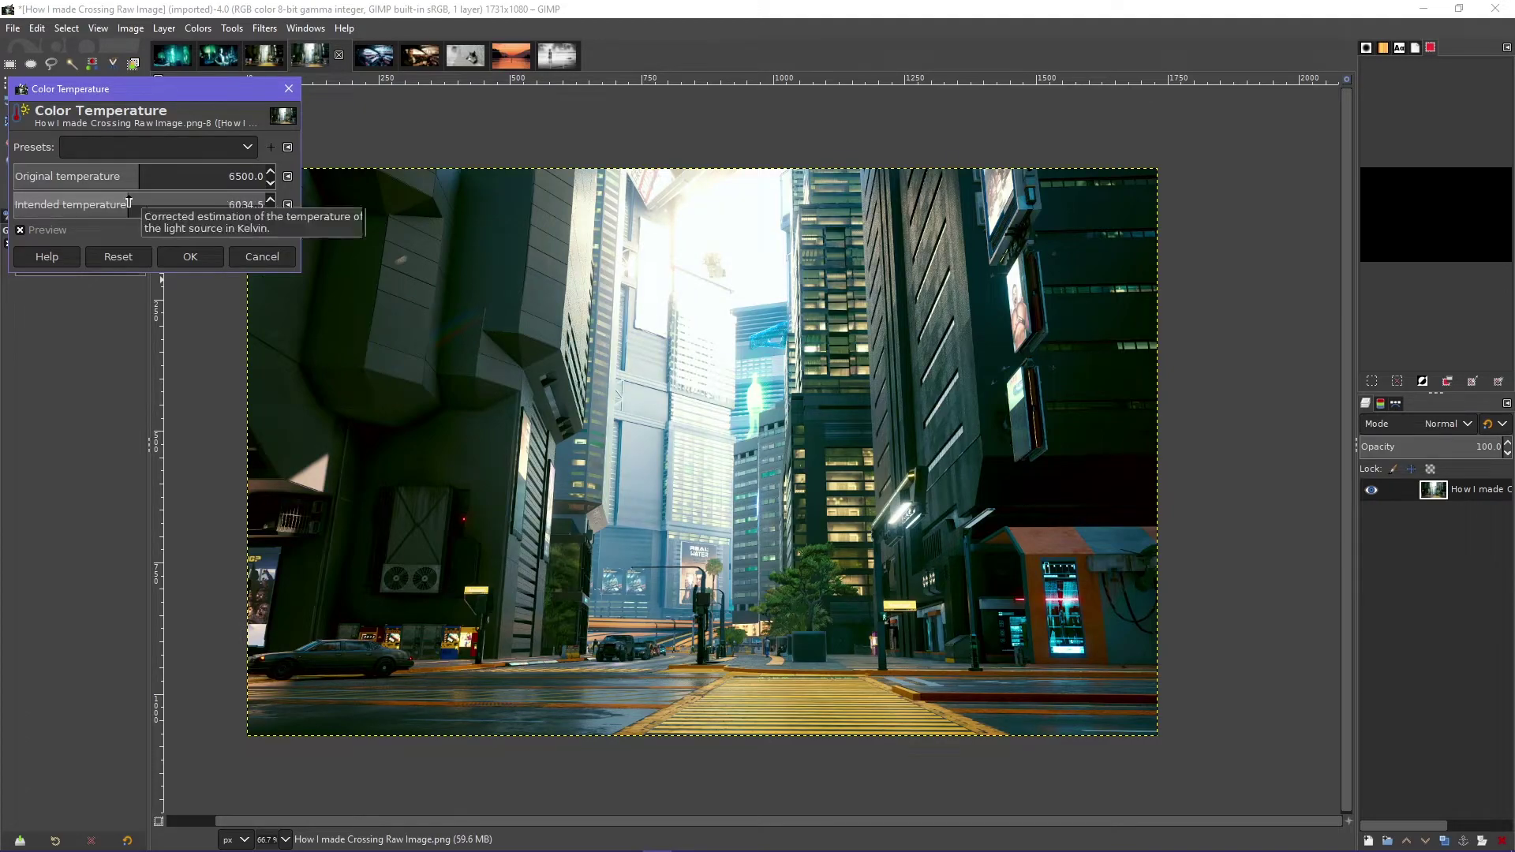
click(250, 256)
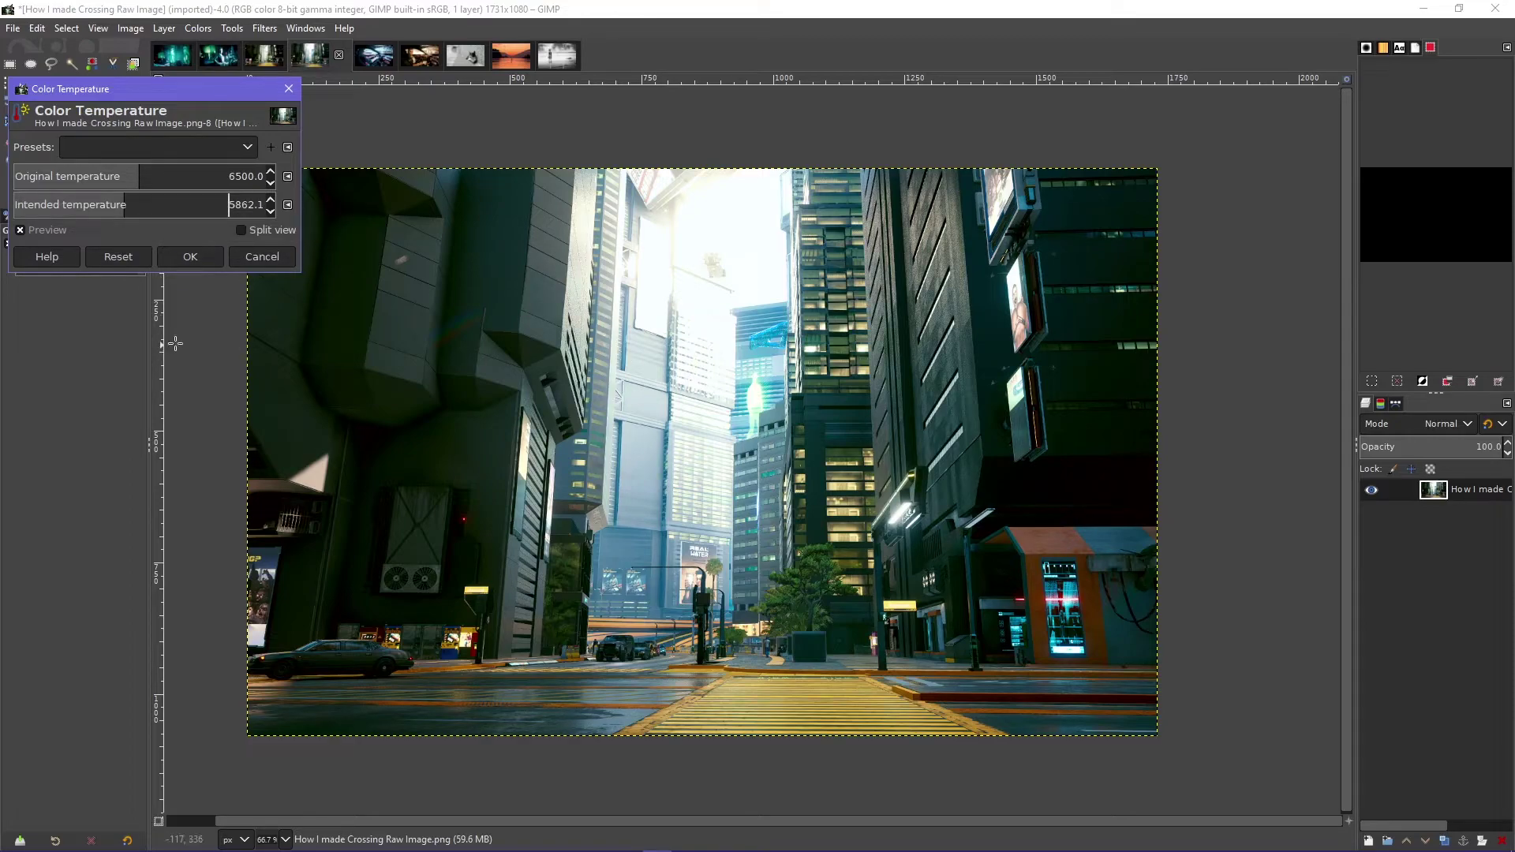
drag(124, 204, 119, 203)
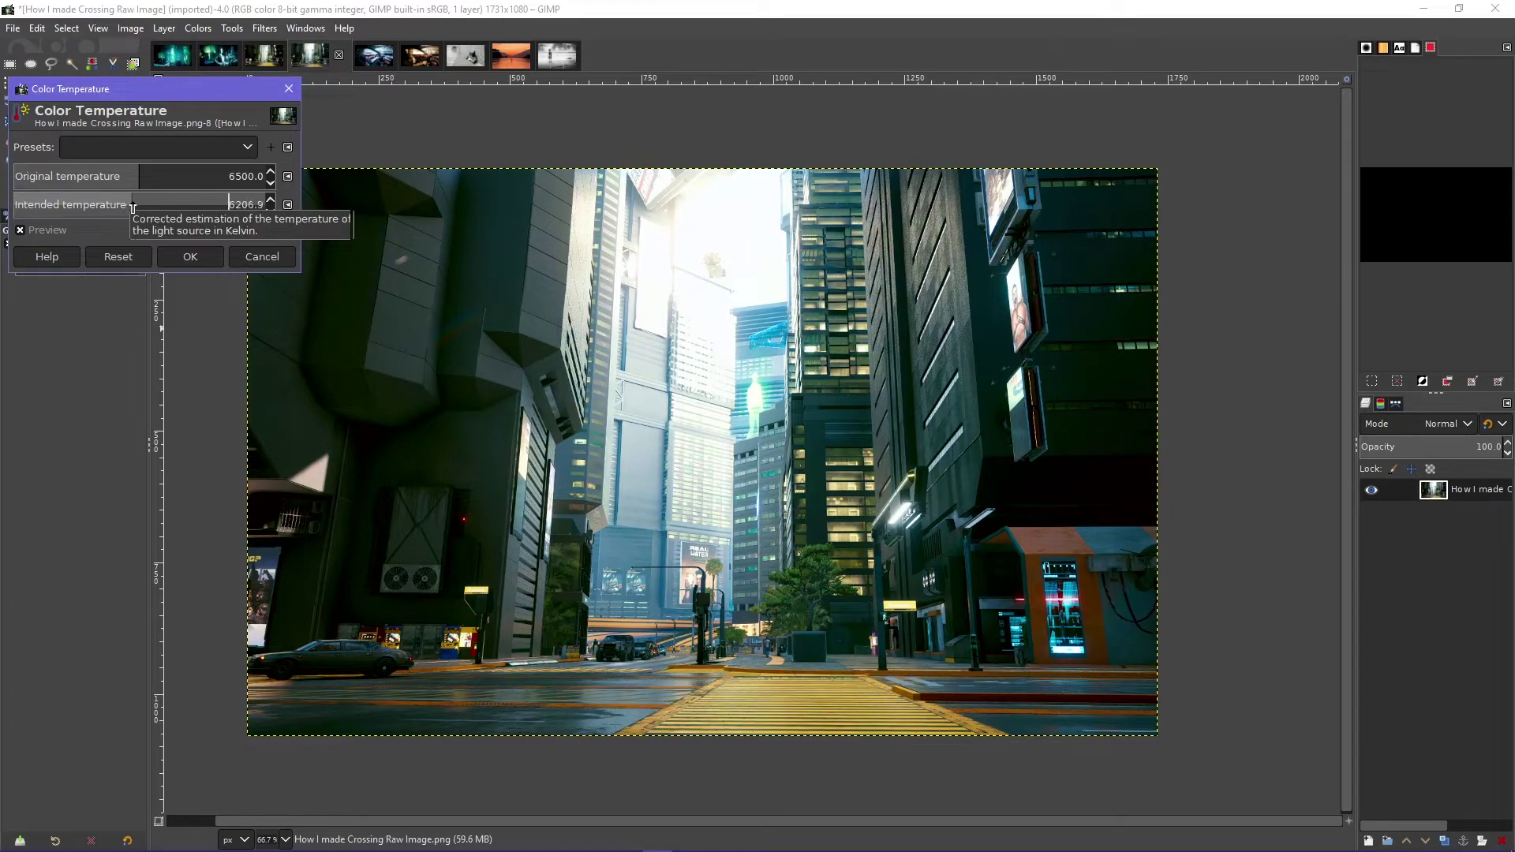
click(190, 257)
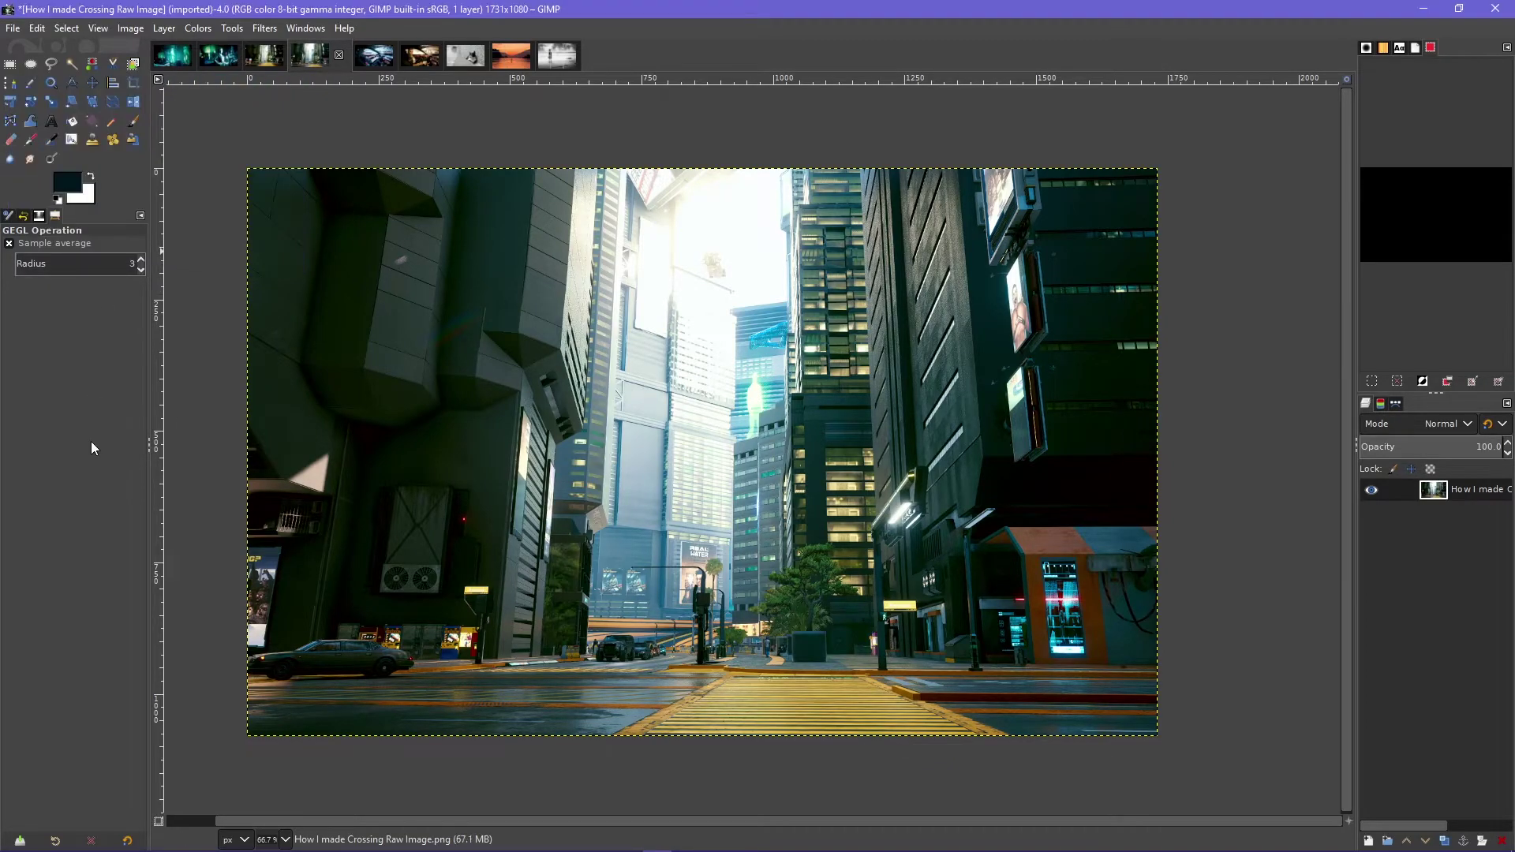
Apply Brightness-Contrast with contrast raised to 6
click(198, 28)
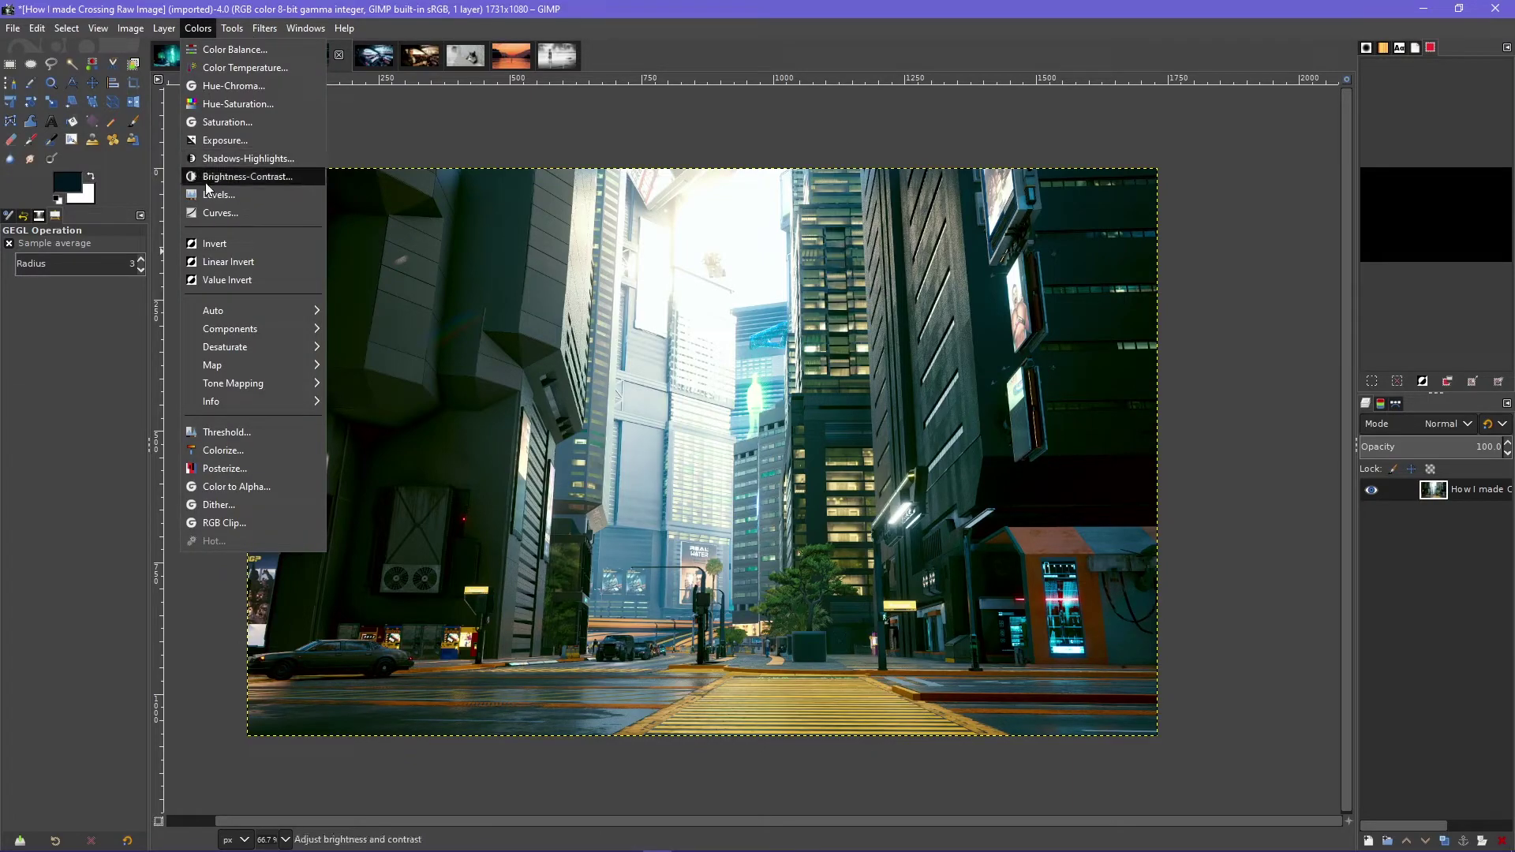
click(254, 176)
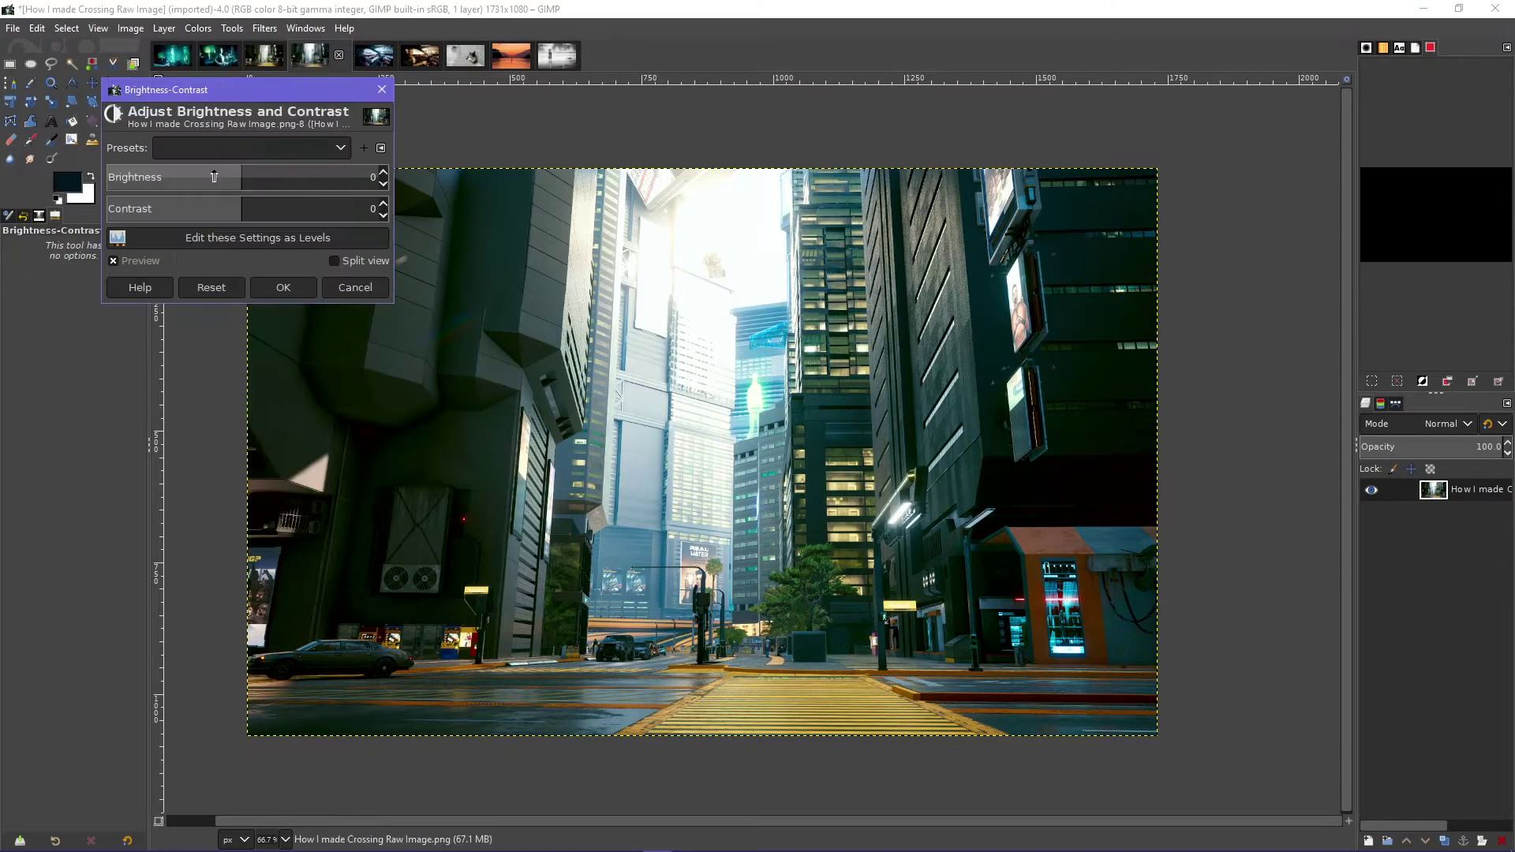
click(248, 209)
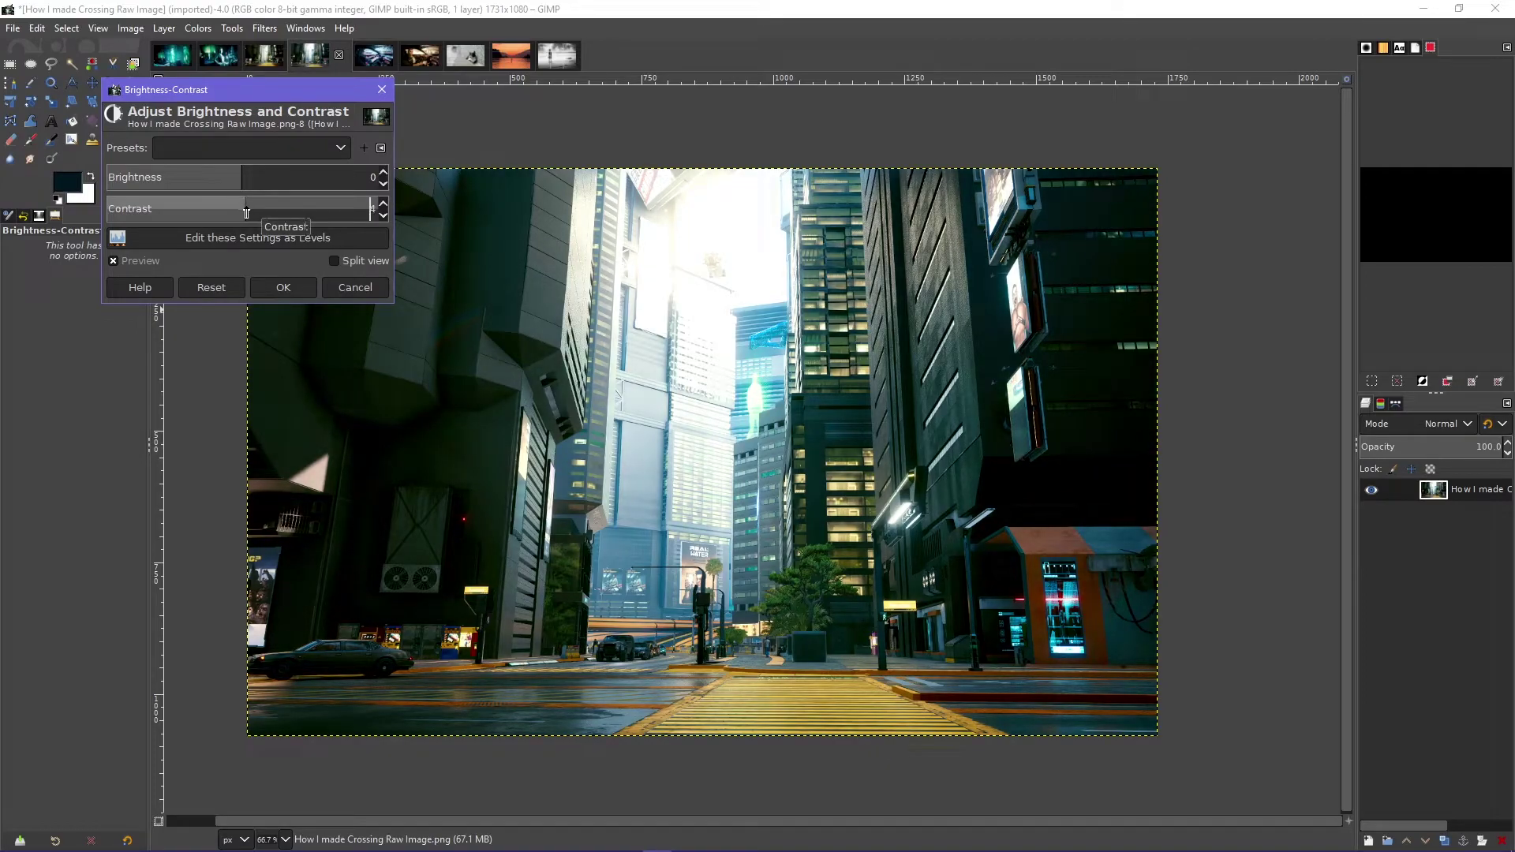
click(285, 288)
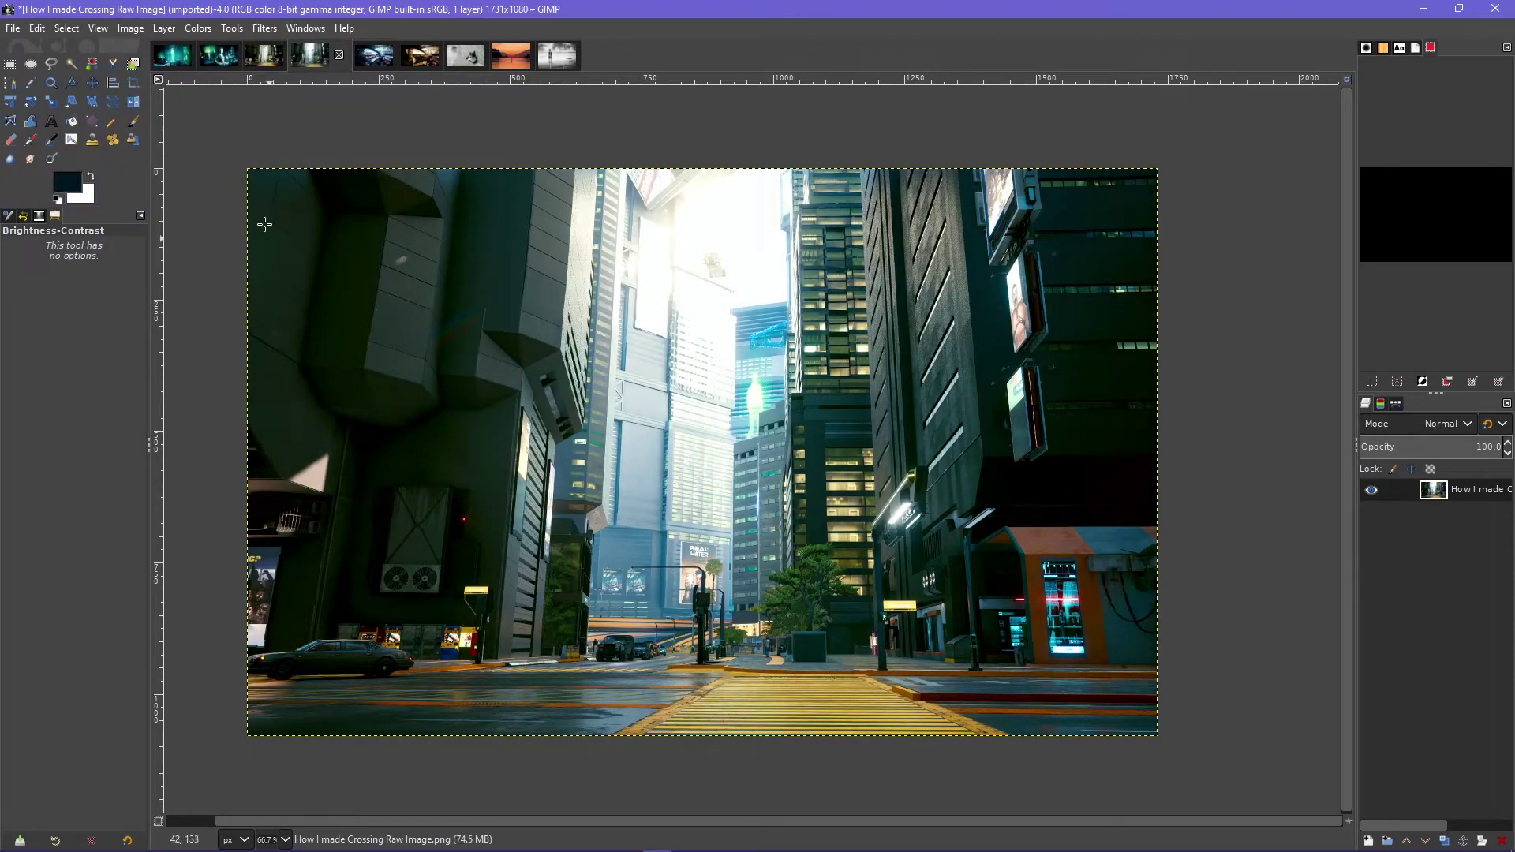
Bend the Curves midpoint down to darken the midtones
click(197, 30)
click(220, 213)
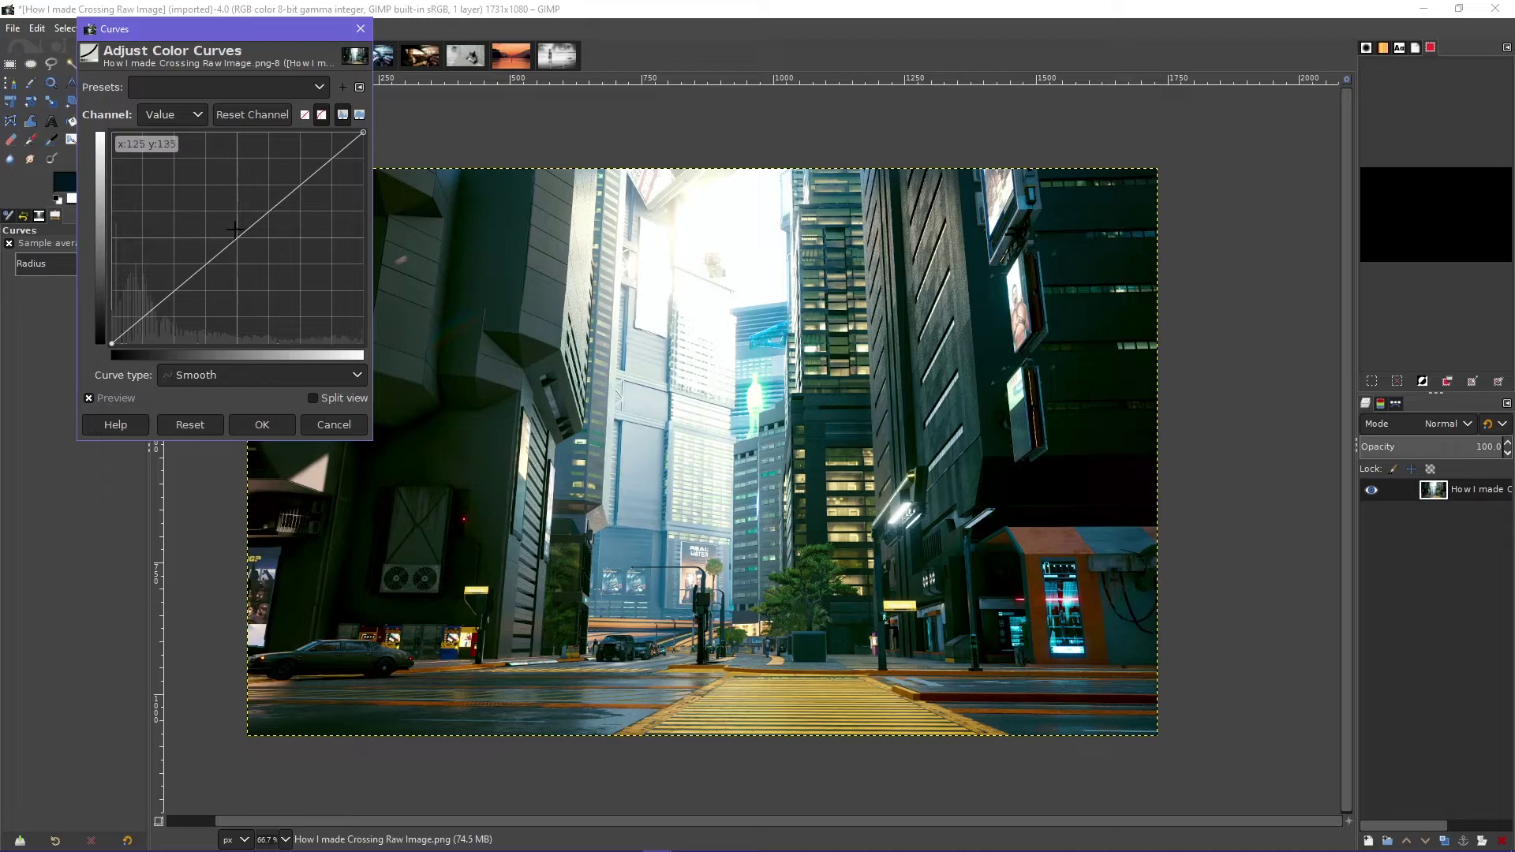
drag(238, 232, 245, 242)
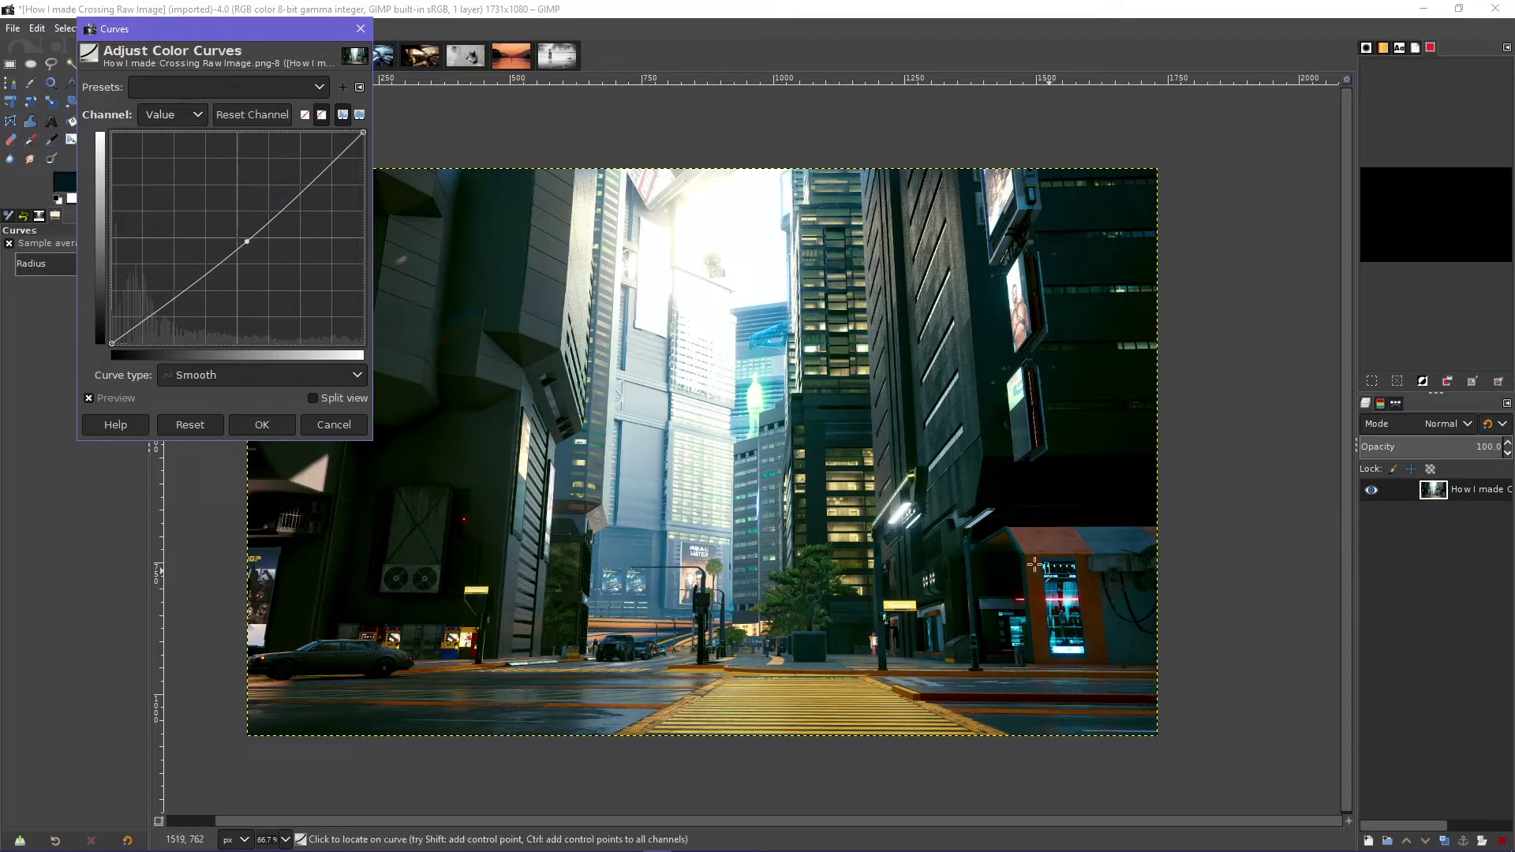
Apply the midtone curve and pick the Blur/Sharpen tool with a resized brush
click(261, 425)
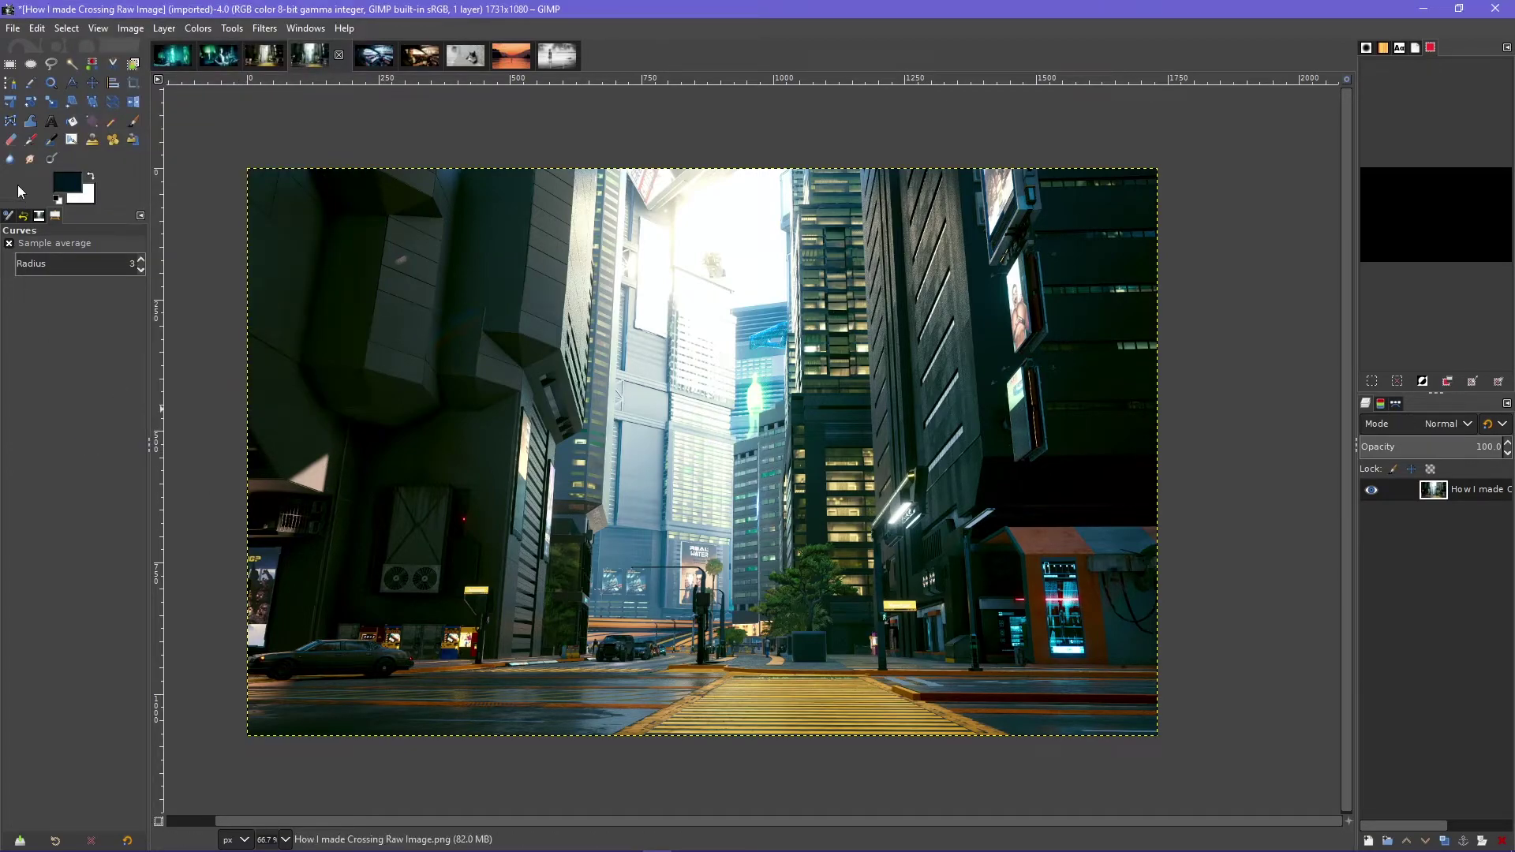
click(11, 159)
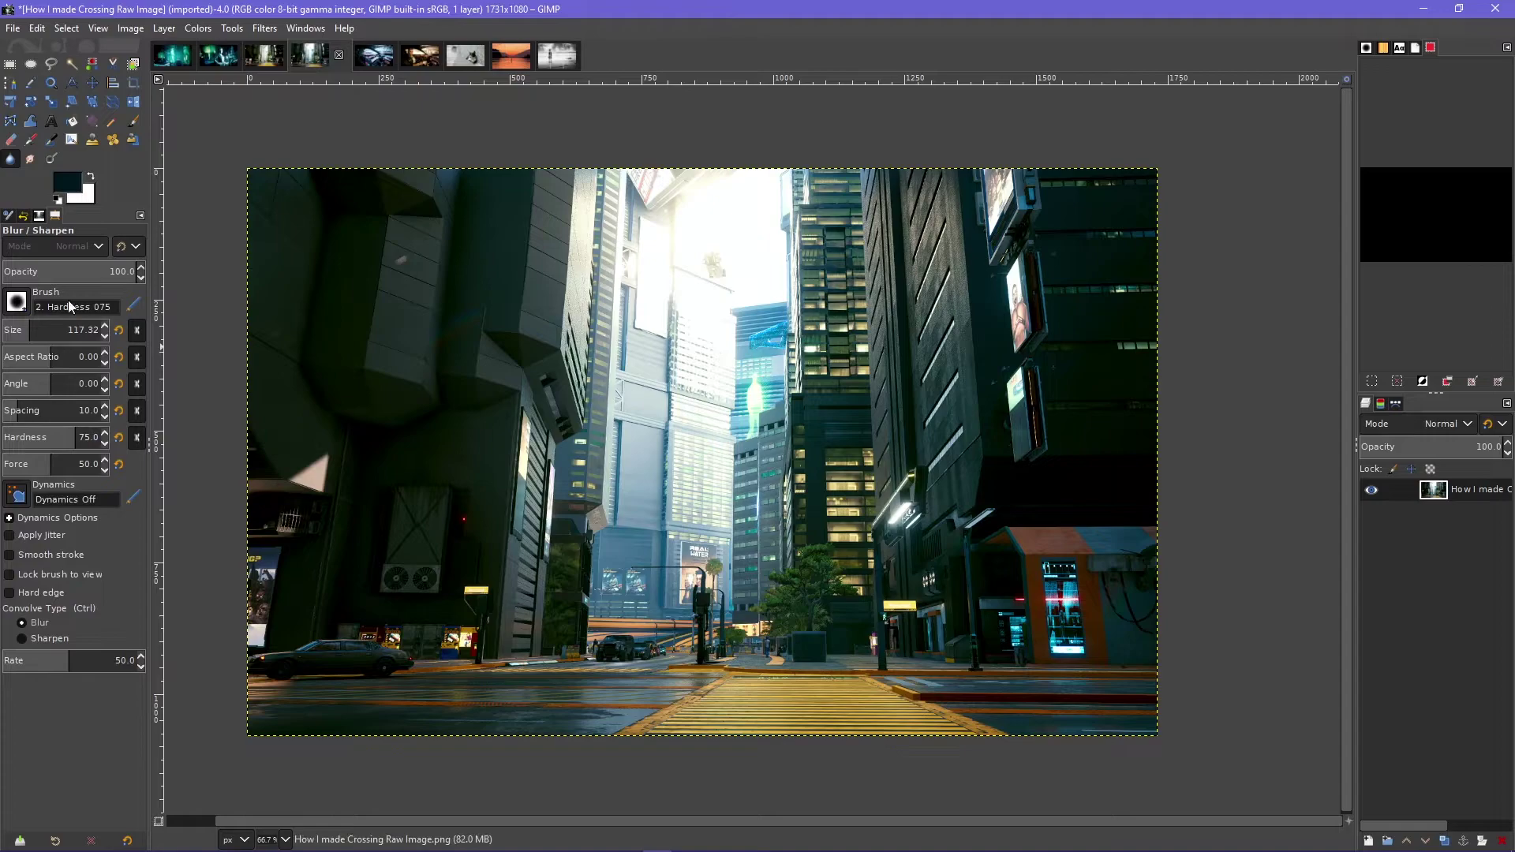
click(39, 318)
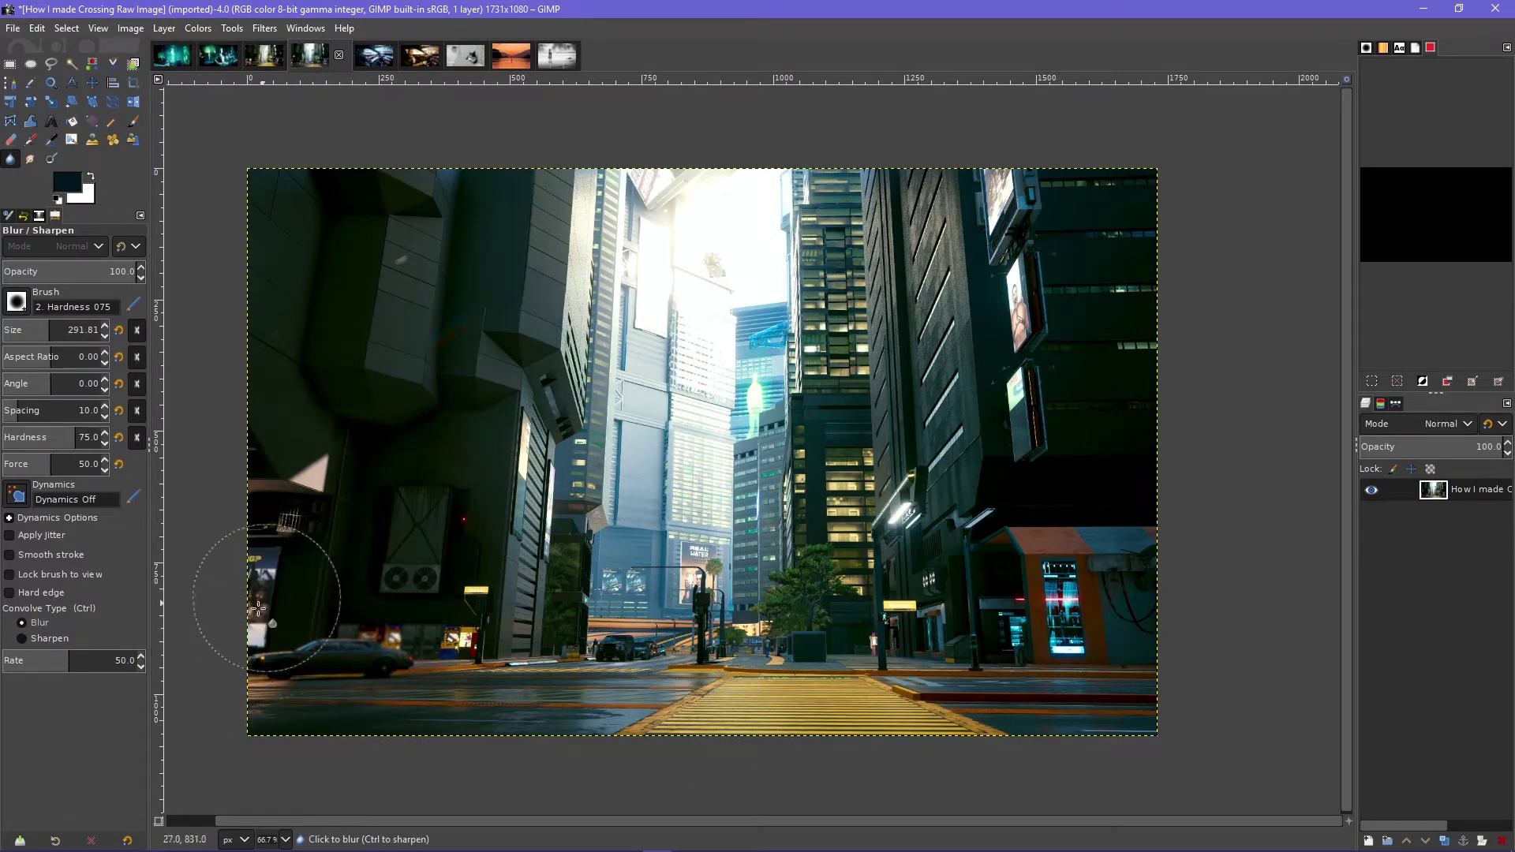
key(bracketleft)
key(bracketleft)
key(bracketleft)
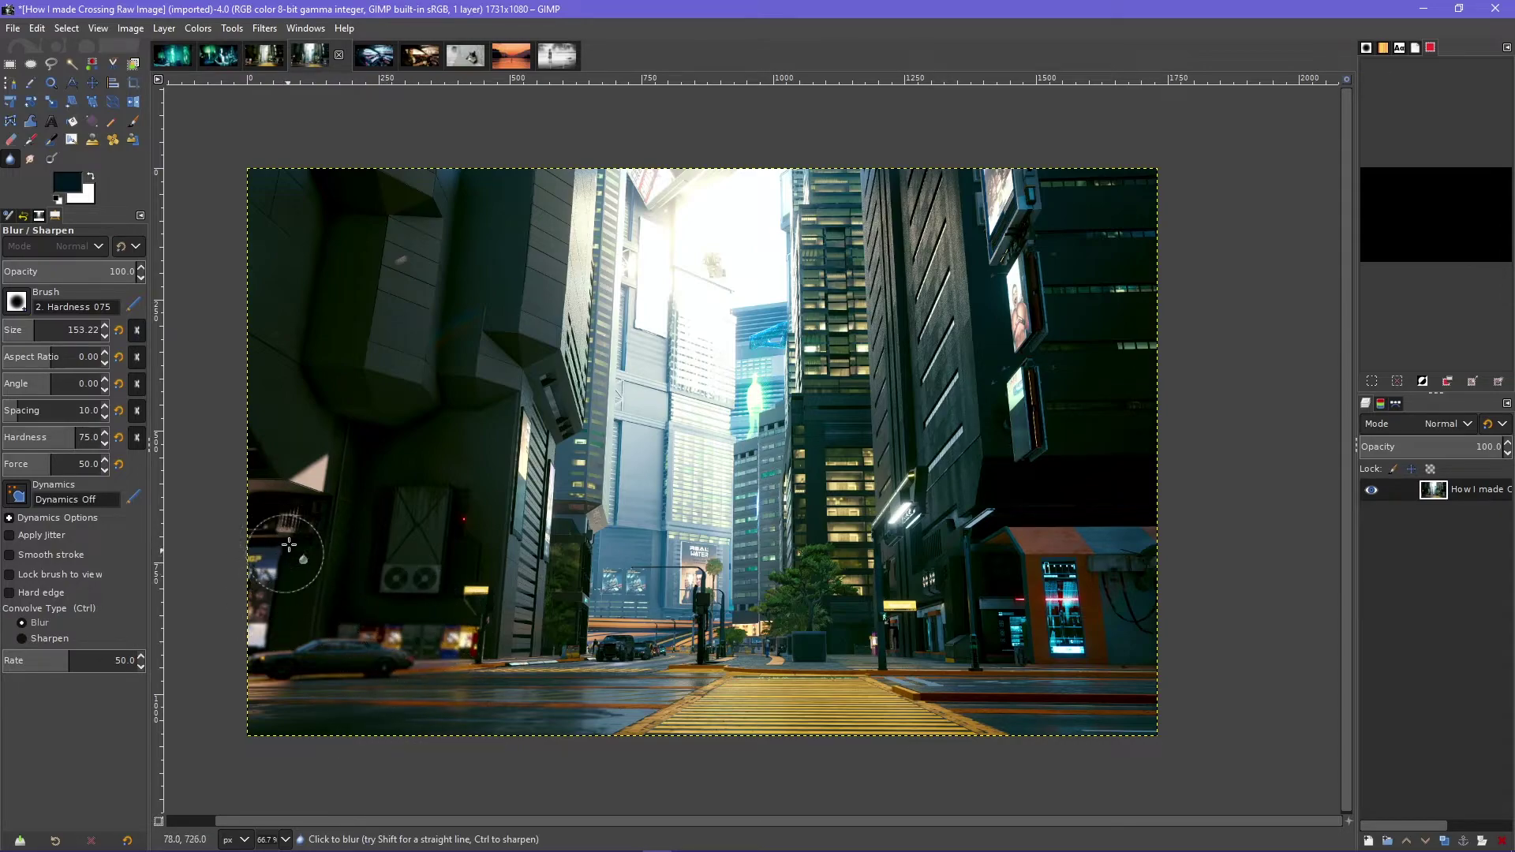
Blur the left building edge, lower-right street, kiosk screen and dark area under the signs
mouse_move(310, 503)
mouse_down()
mouse_move(318, 514)
mouse_move(320, 489)
mouse_up()
drag(1063, 715, 1043, 698)
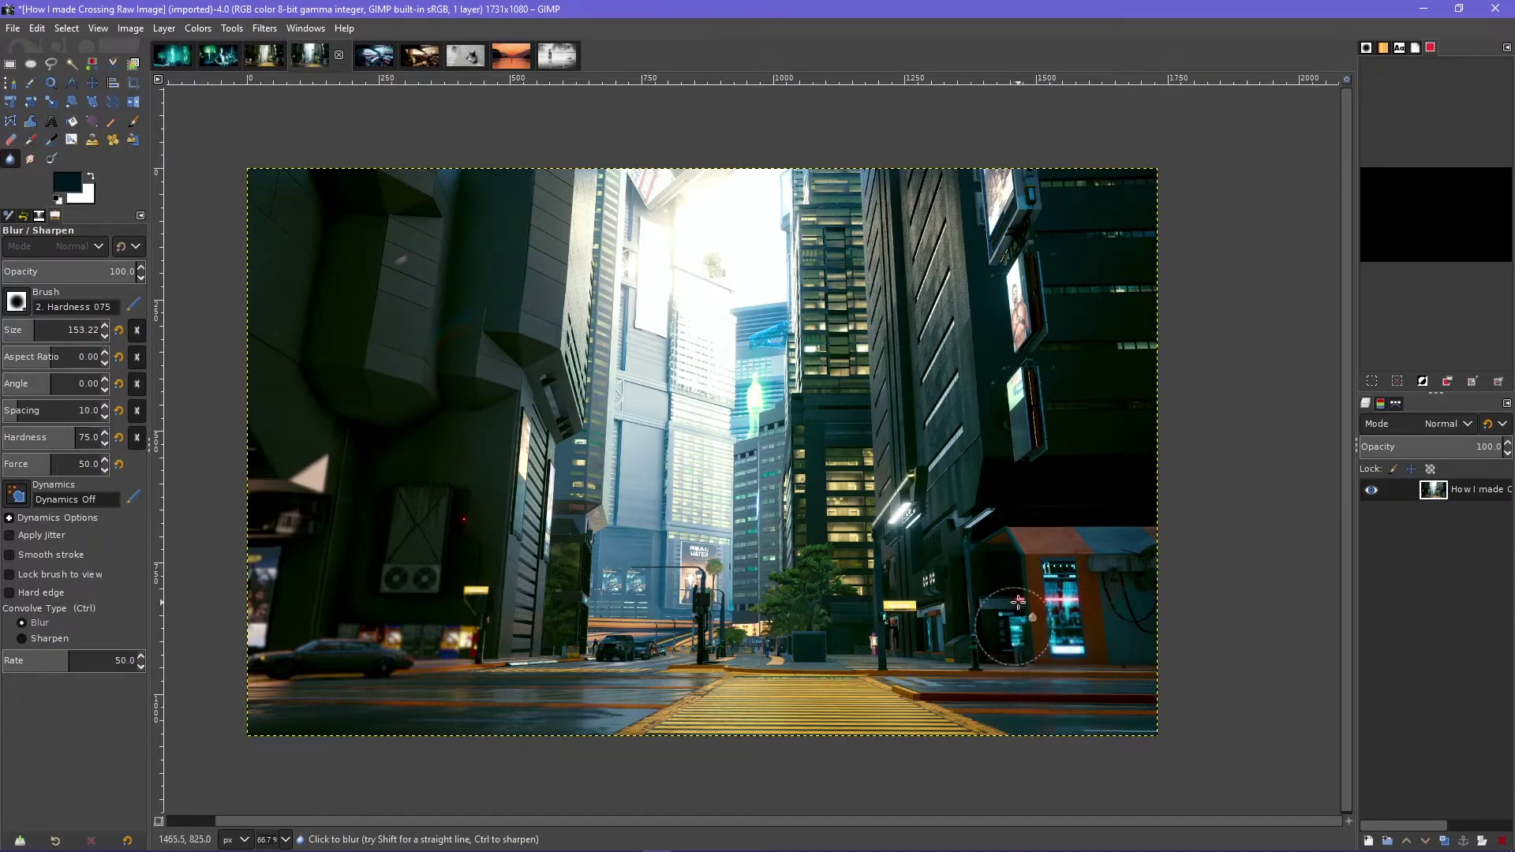
mouse_move(1043, 617)
mouse_down()
mouse_move(1041, 560)
mouse_move(1147, 676)
mouse_move(1135, 587)
mouse_move(1072, 545)
mouse_move(1020, 576)
mouse_move(1043, 699)
mouse_move(1054, 704)
mouse_move(1004, 584)
mouse_move(1009, 610)
mouse_move(1033, 544)
mouse_move(1133, 632)
mouse_move(1101, 570)
mouse_move(1059, 629)
mouse_move(1026, 592)
mouse_move(1071, 580)
mouse_up()
mouse_move(1020, 462)
mouse_down()
mouse_move(1008, 497)
mouse_move(1037, 453)
mouse_move(1014, 473)
mouse_move(1032, 406)
mouse_move(1015, 372)
mouse_move(1041, 442)
mouse_move(981, 480)
mouse_move(1075, 654)
mouse_move(1103, 599)
mouse_move(1029, 611)
mouse_move(1049, 608)
mouse_move(1133, 700)
mouse_move(1059, 718)
mouse_up()
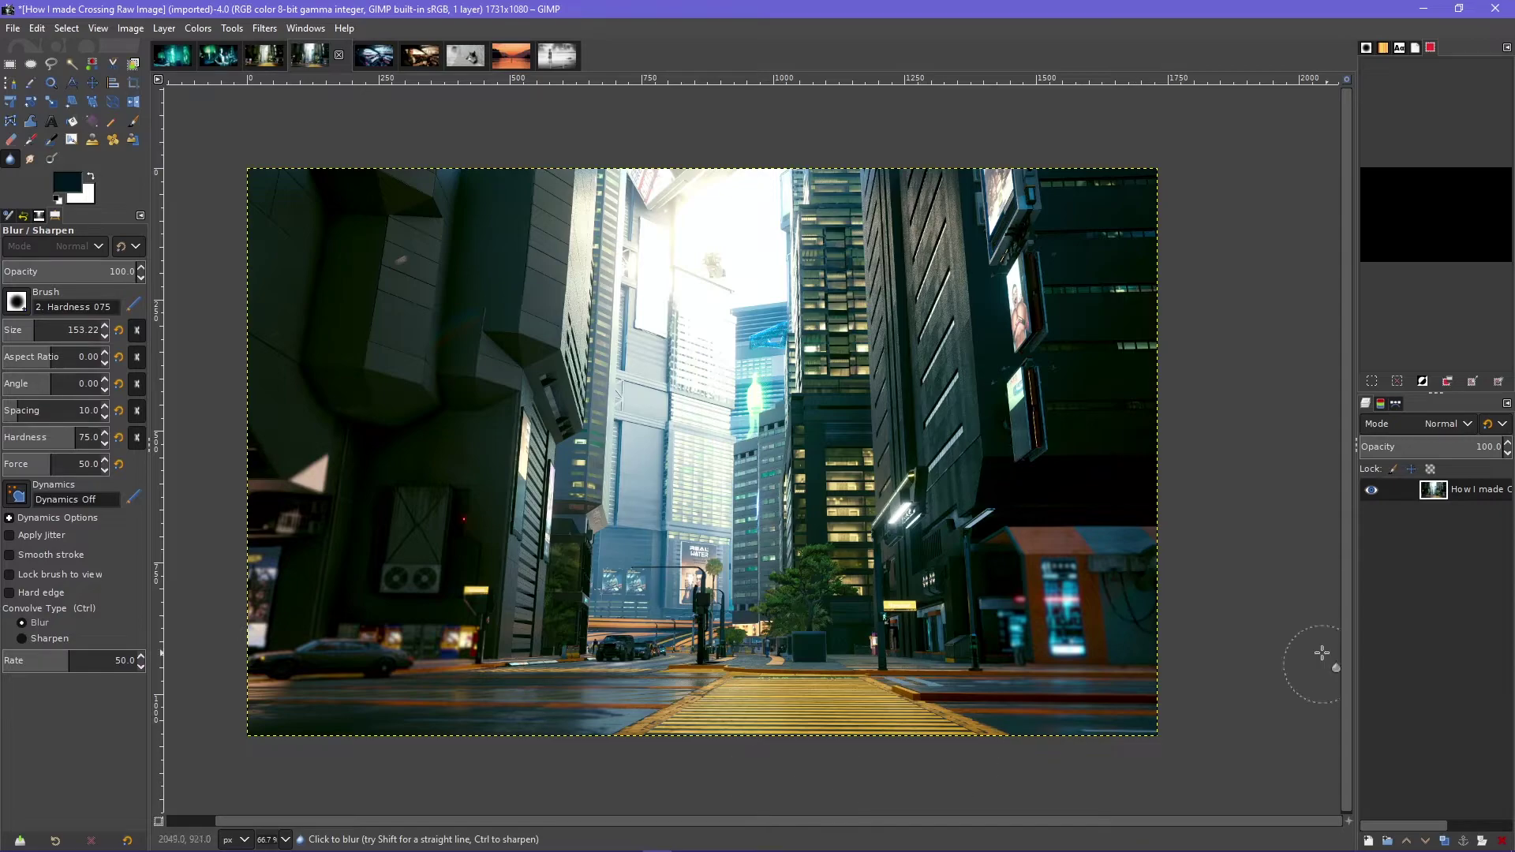
Fit the image, then apply Unsharp Mask (radius 3, amount 0.5) after toggling its preview
key(shift+j)
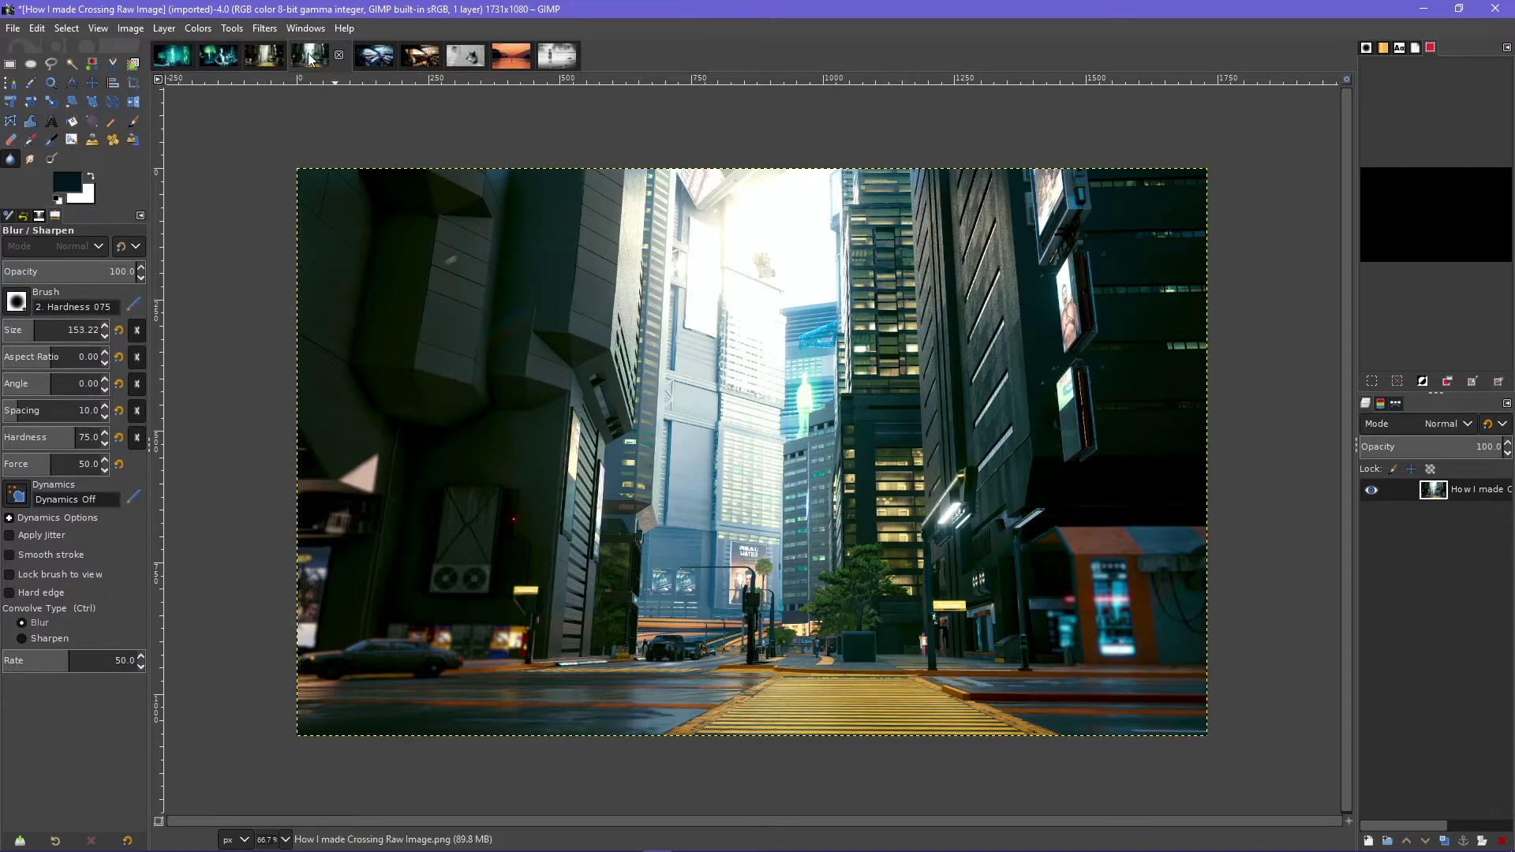
click(263, 28)
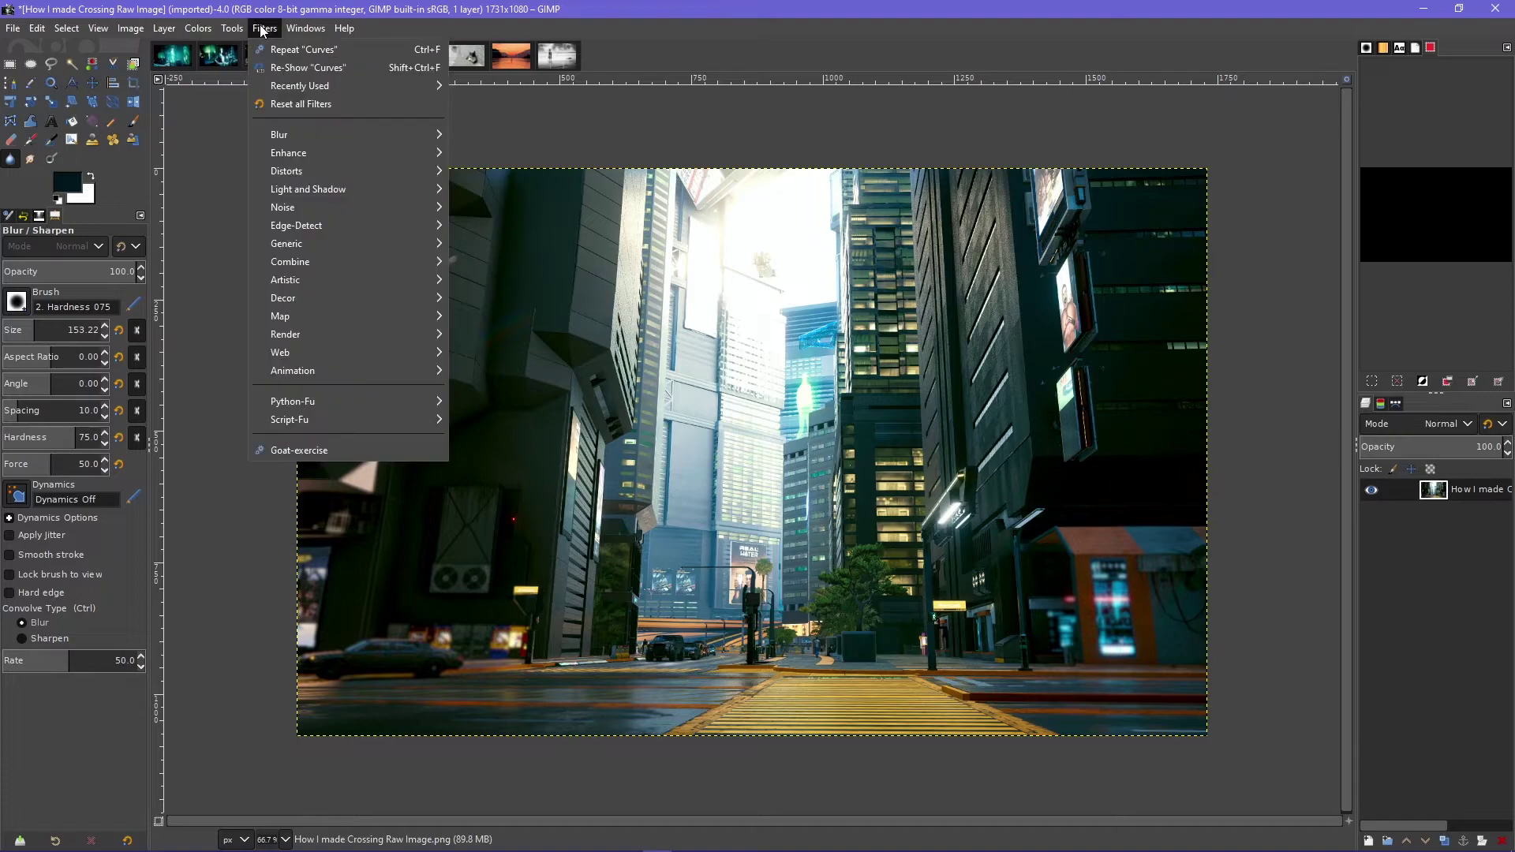
mouse_move(288, 152)
click(511, 261)
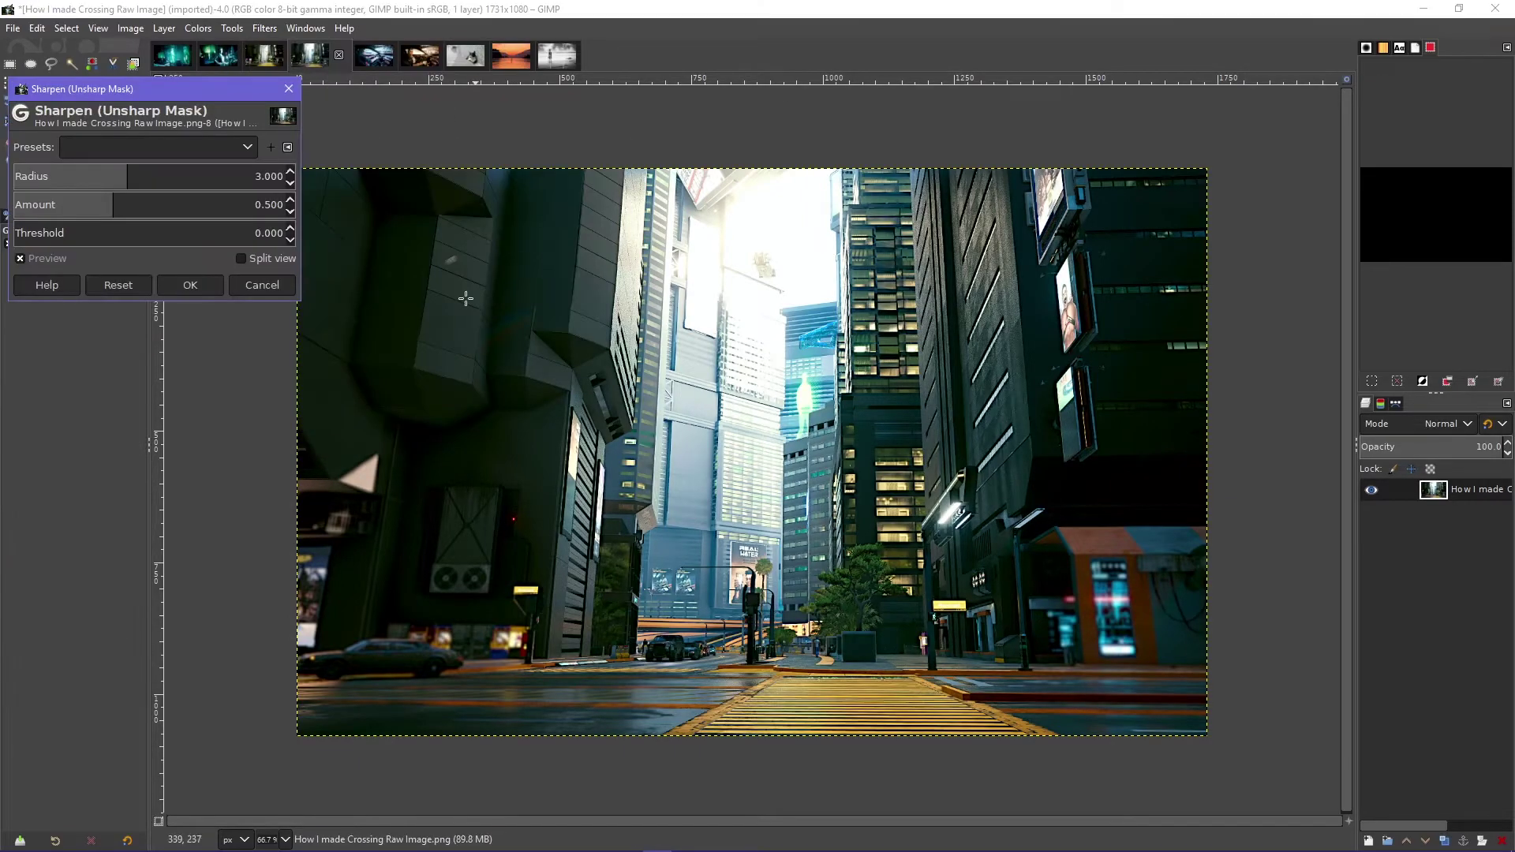
click(28, 258)
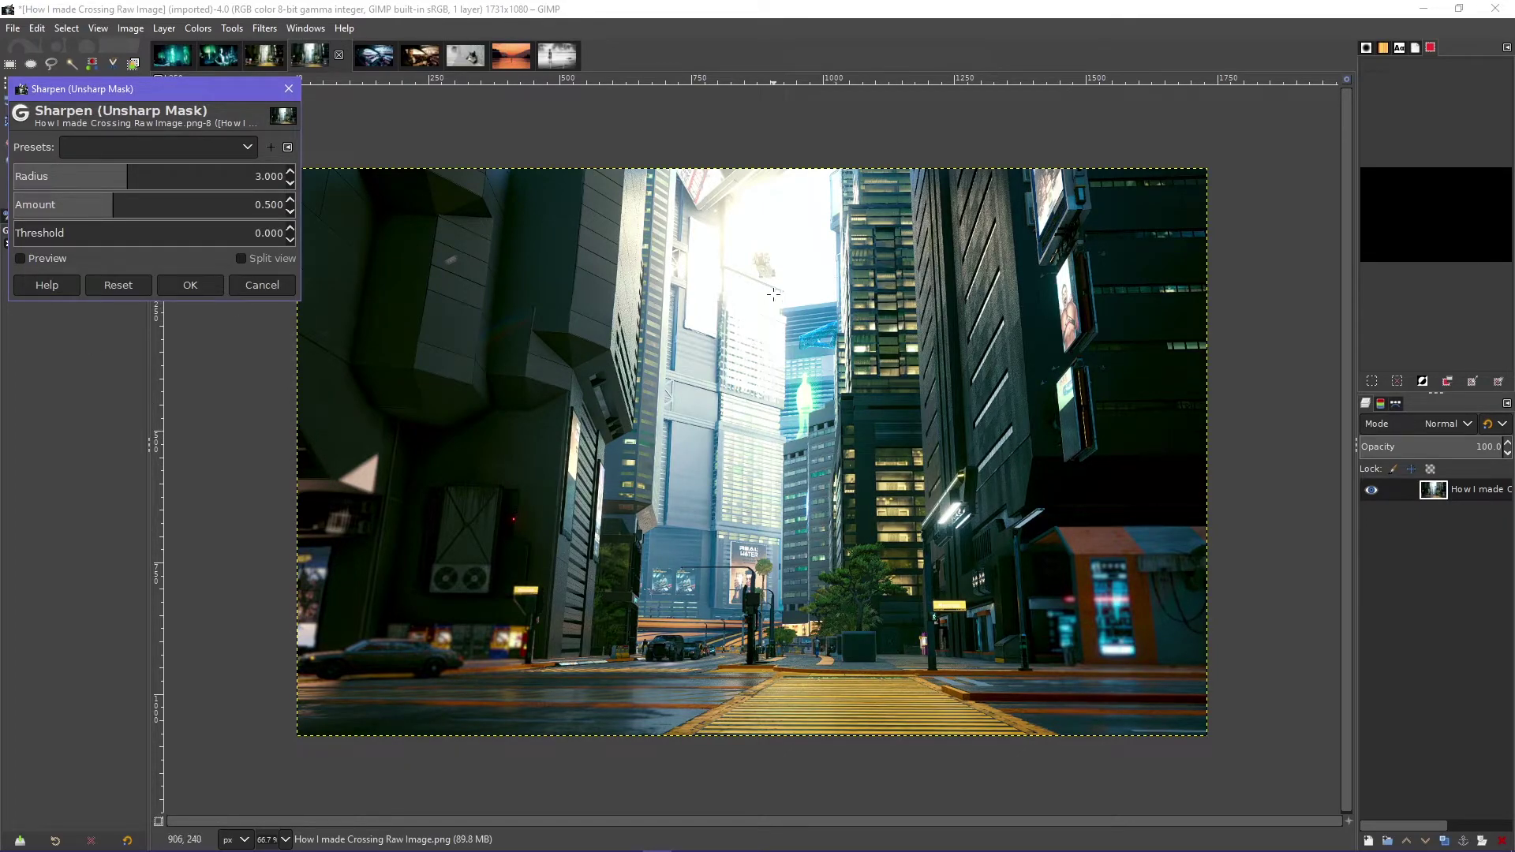
click(27, 260)
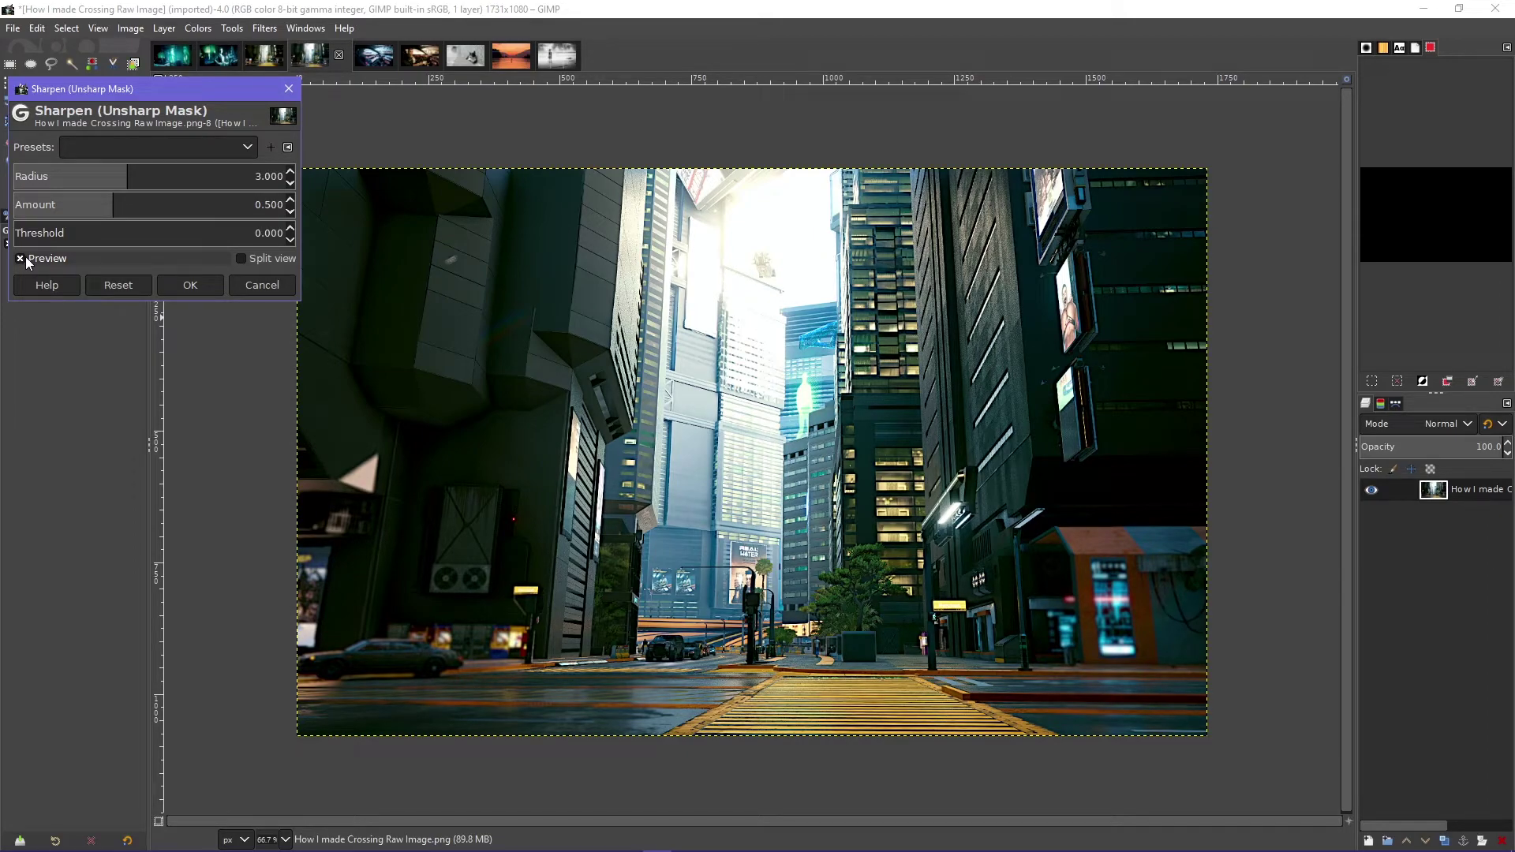
click(25, 258)
click(25, 258)
click(26, 259)
click(24, 258)
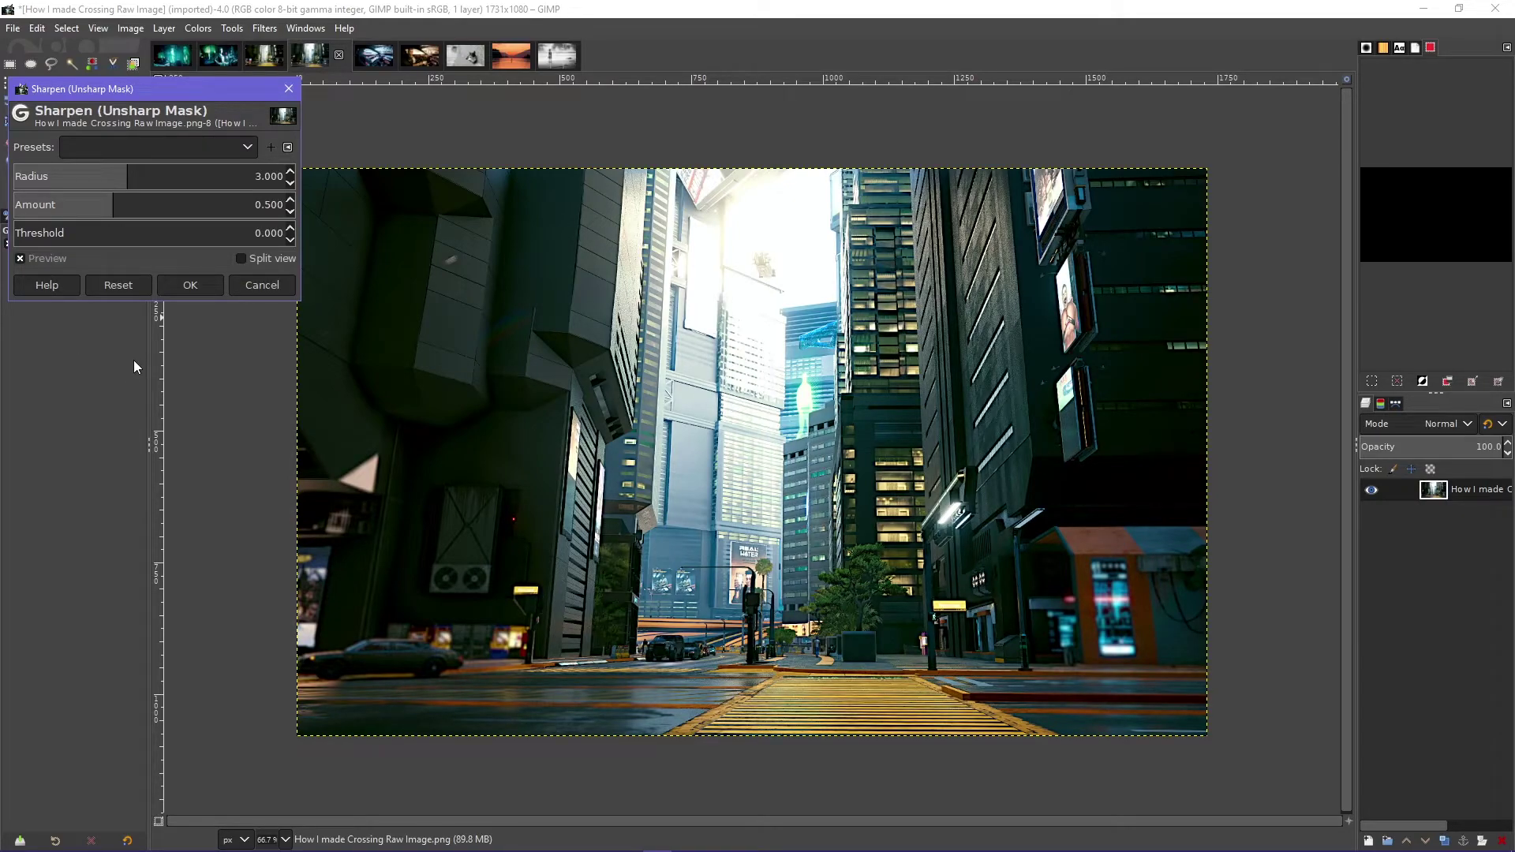
click(177, 284)
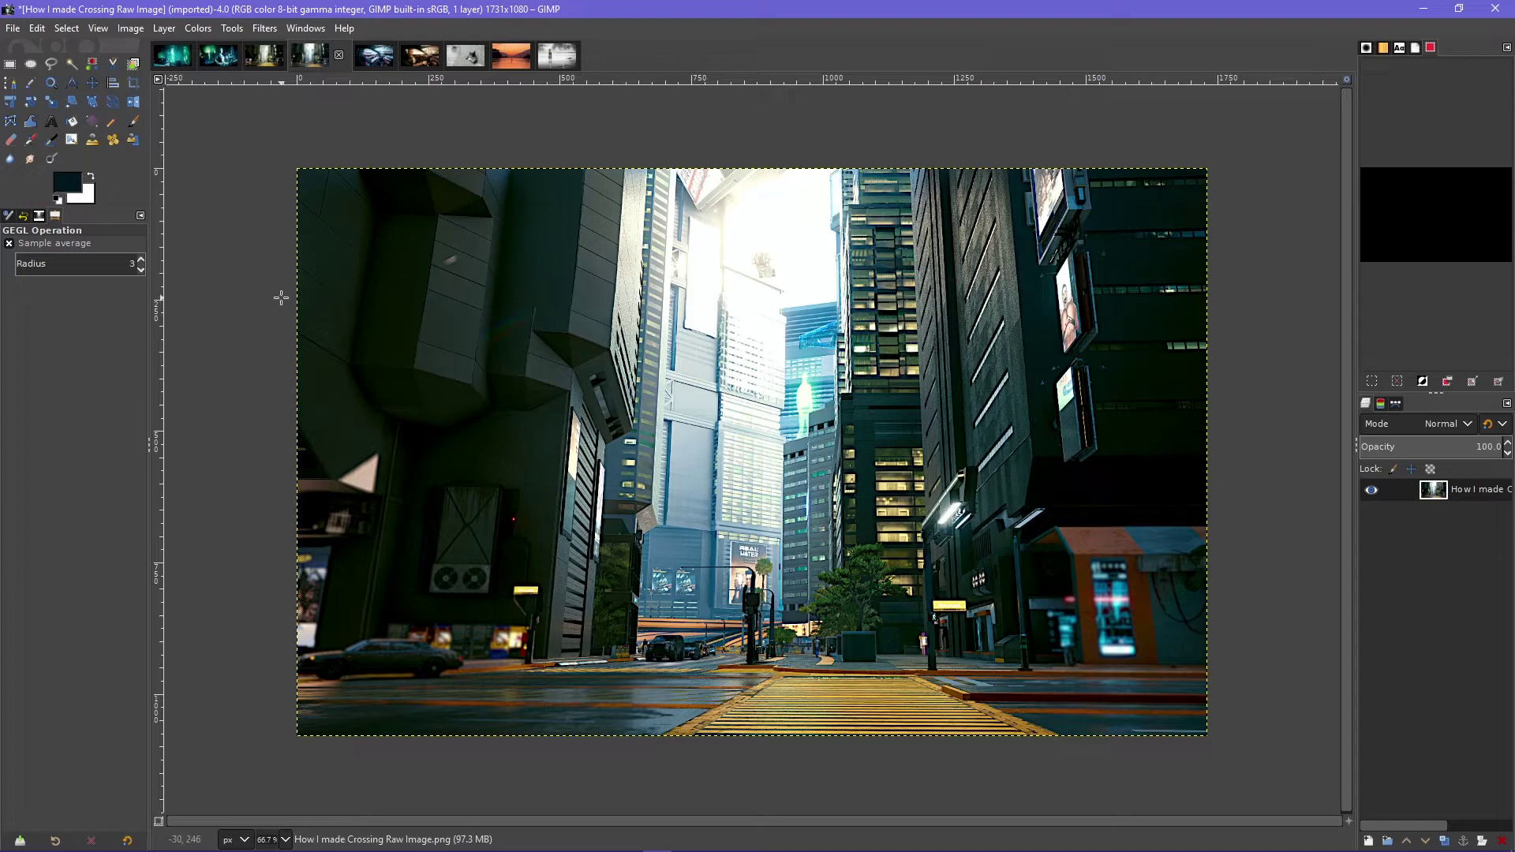
Apply a Vignette with its radius widened to about 1.49
click(264, 30)
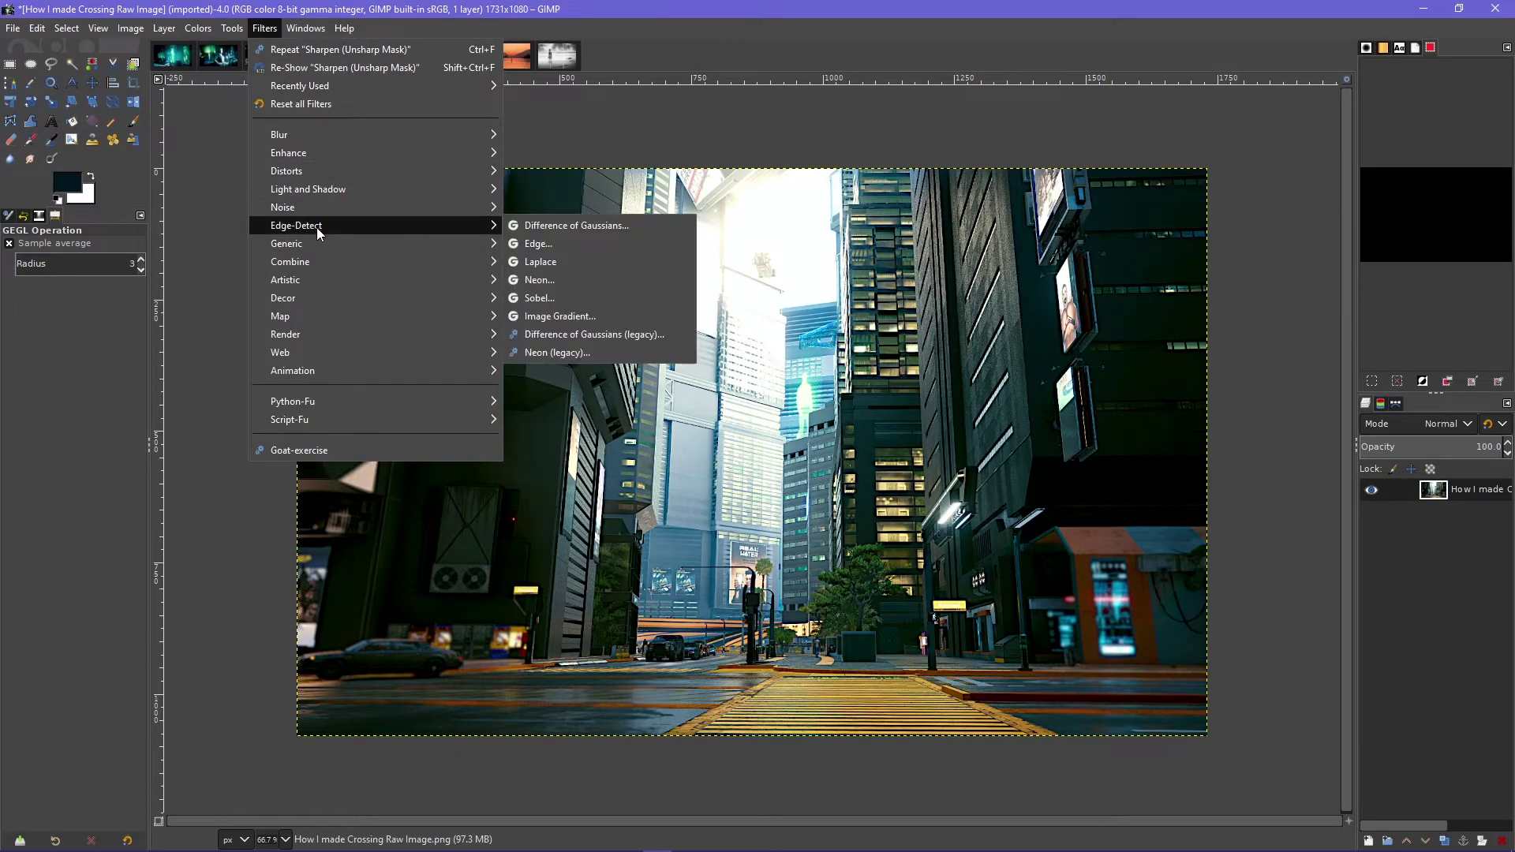
mouse_move(308, 189)
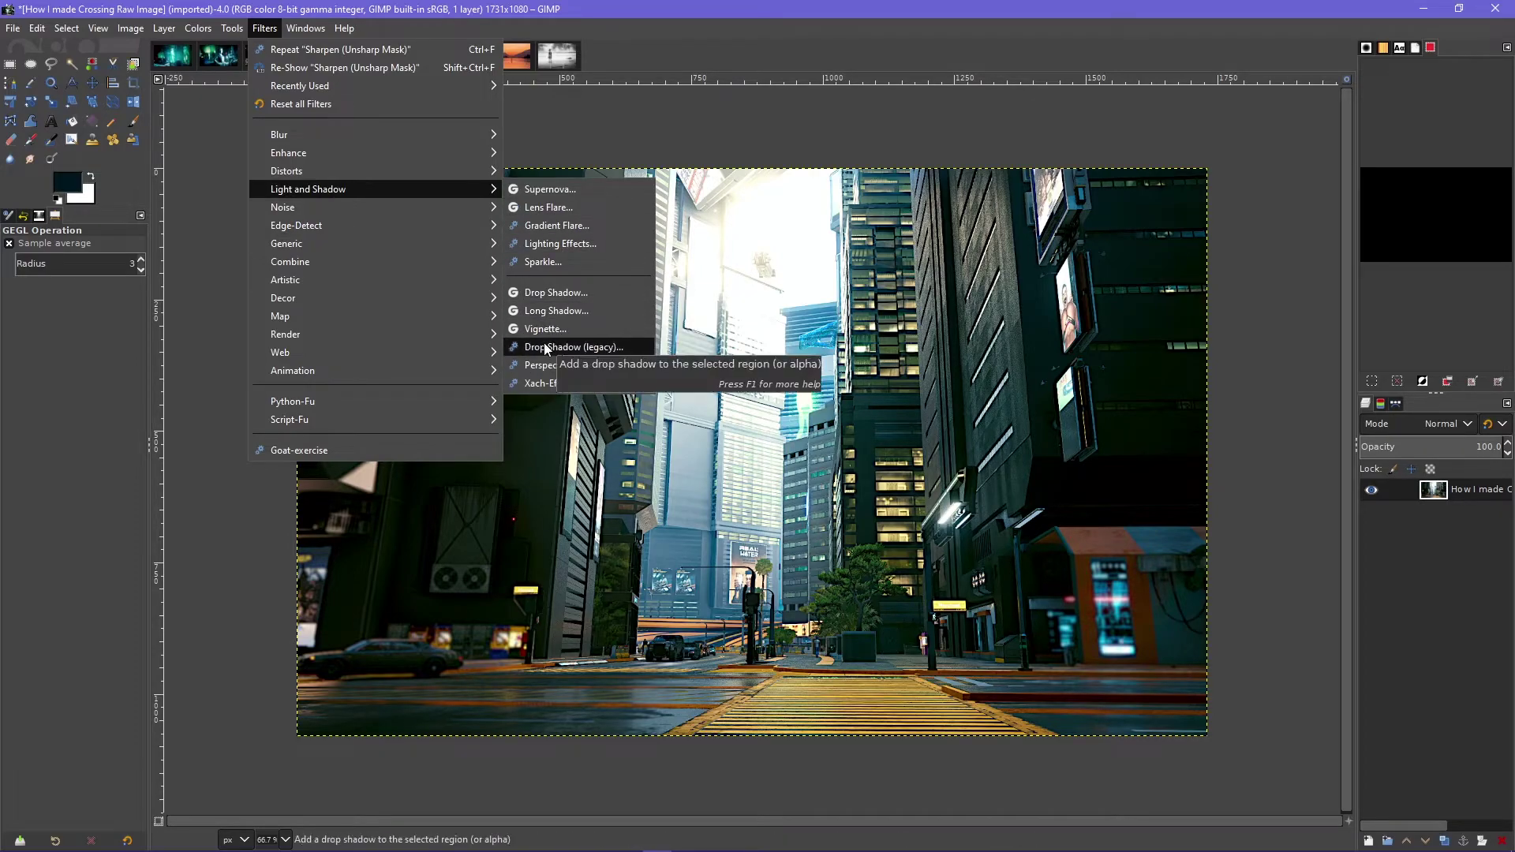
click(539, 331)
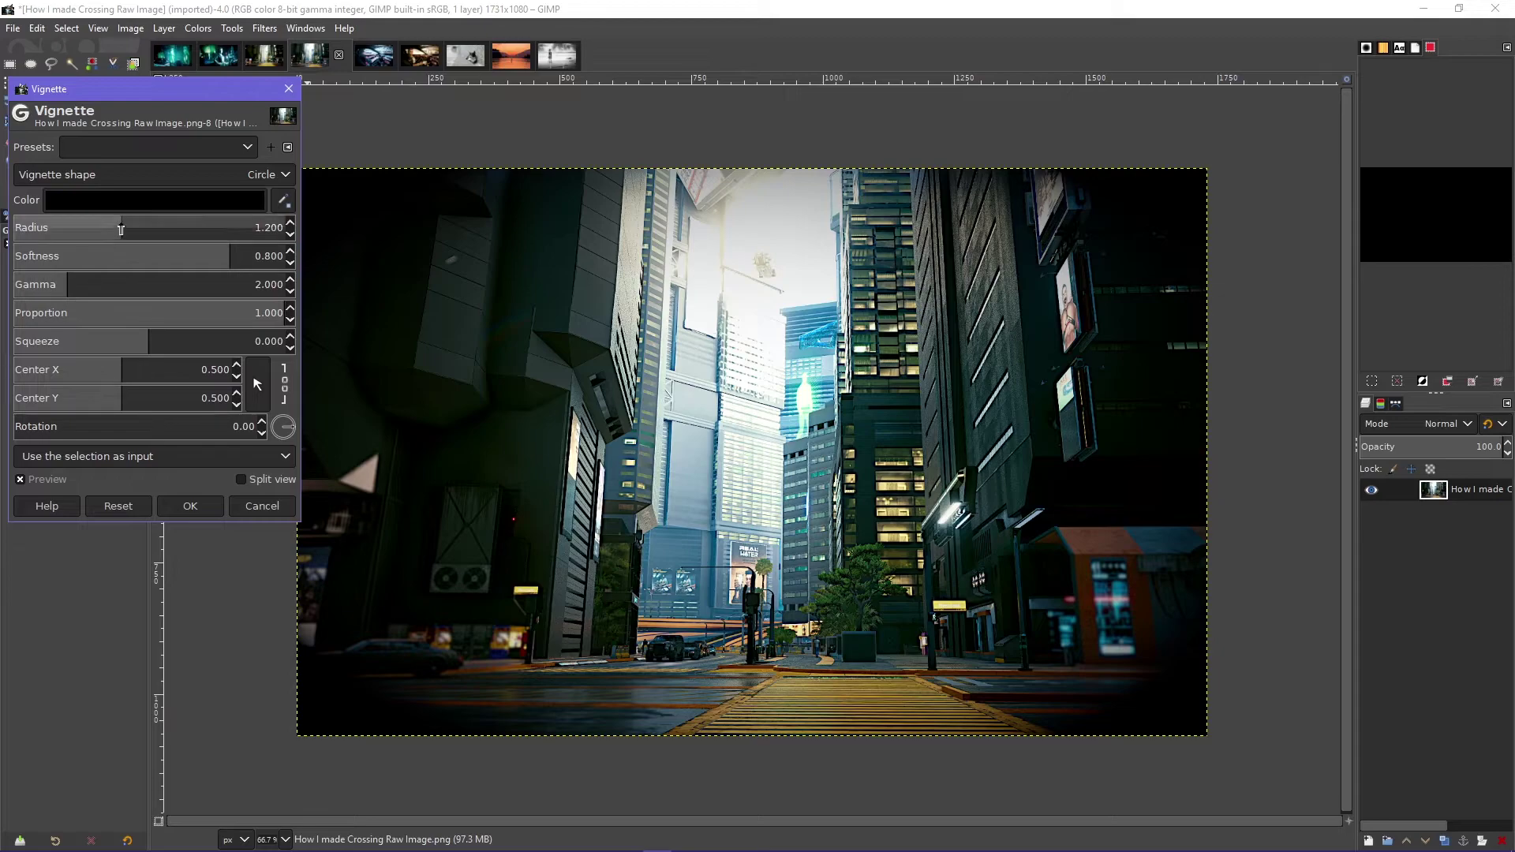
mouse_move(120, 228)
mouse_down()
mouse_move(144, 228)
mouse_move(76, 224)
mouse_move(141, 246)
mouse_up()
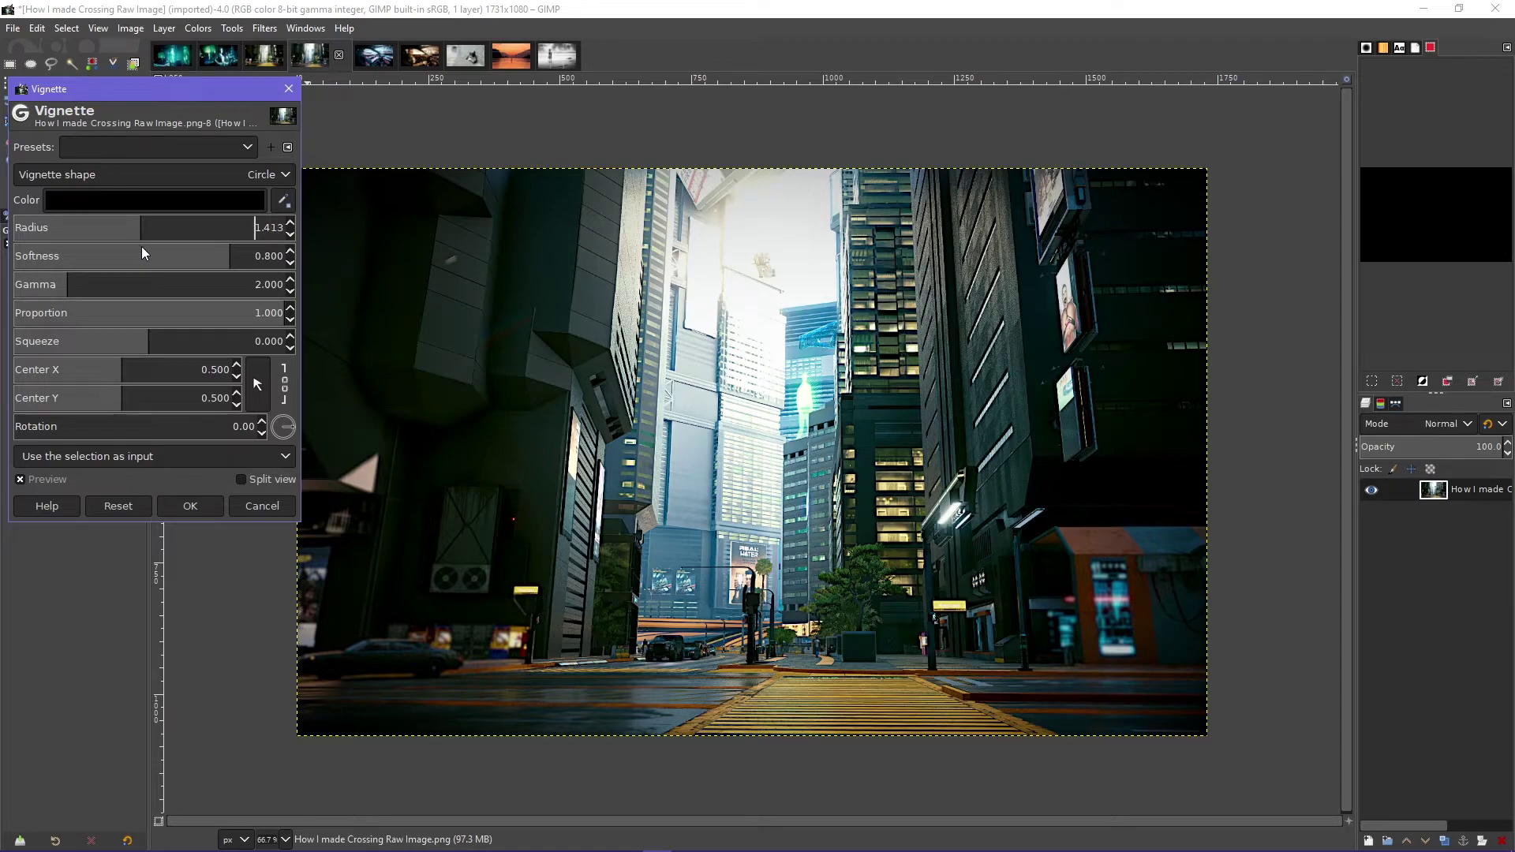
drag(142, 247, 149, 249)
click(191, 507)
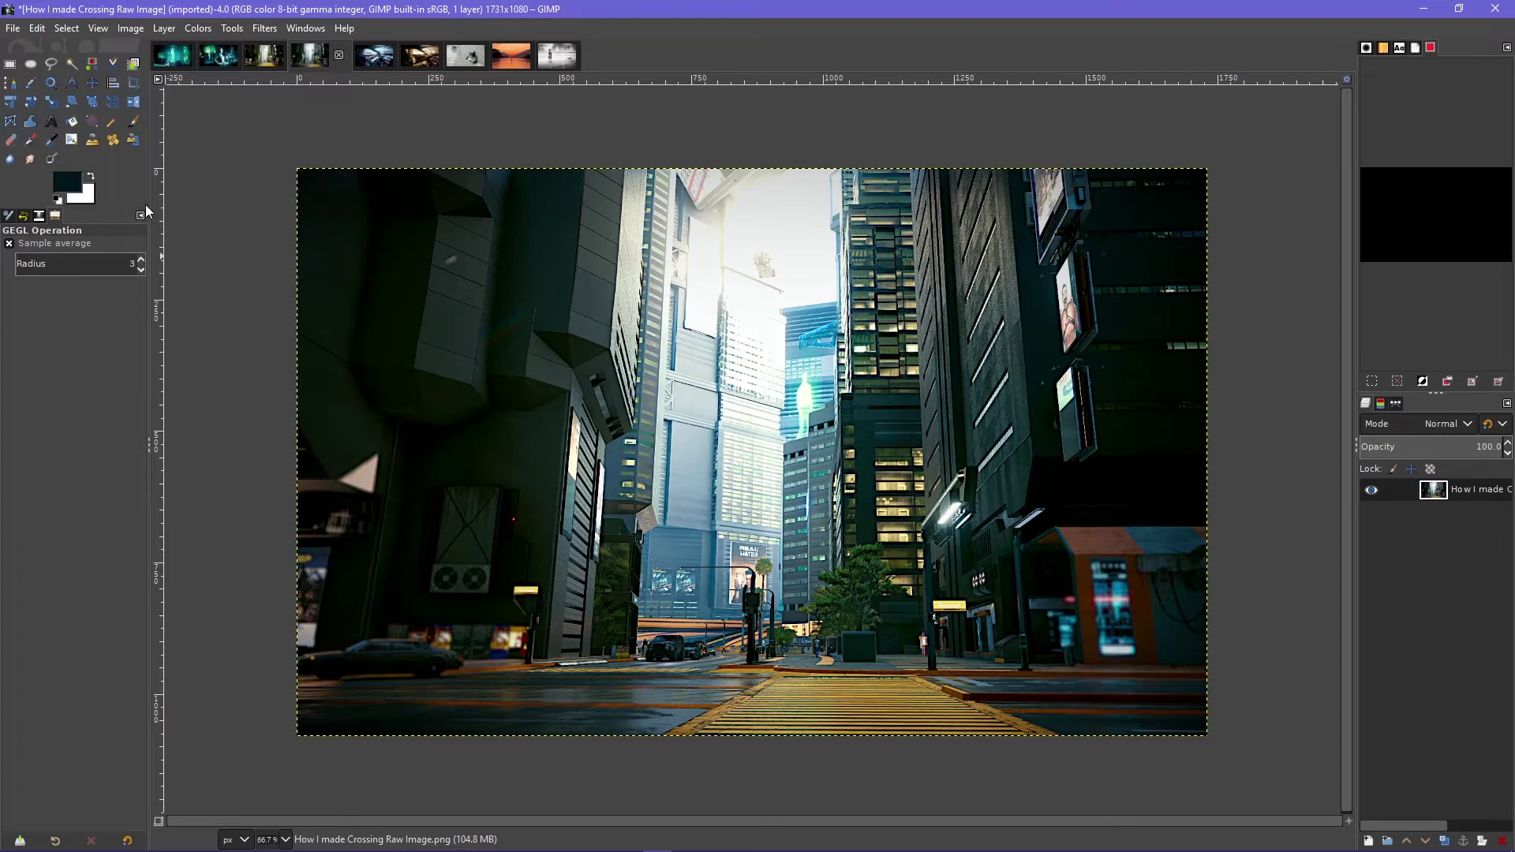
click(268, 60)
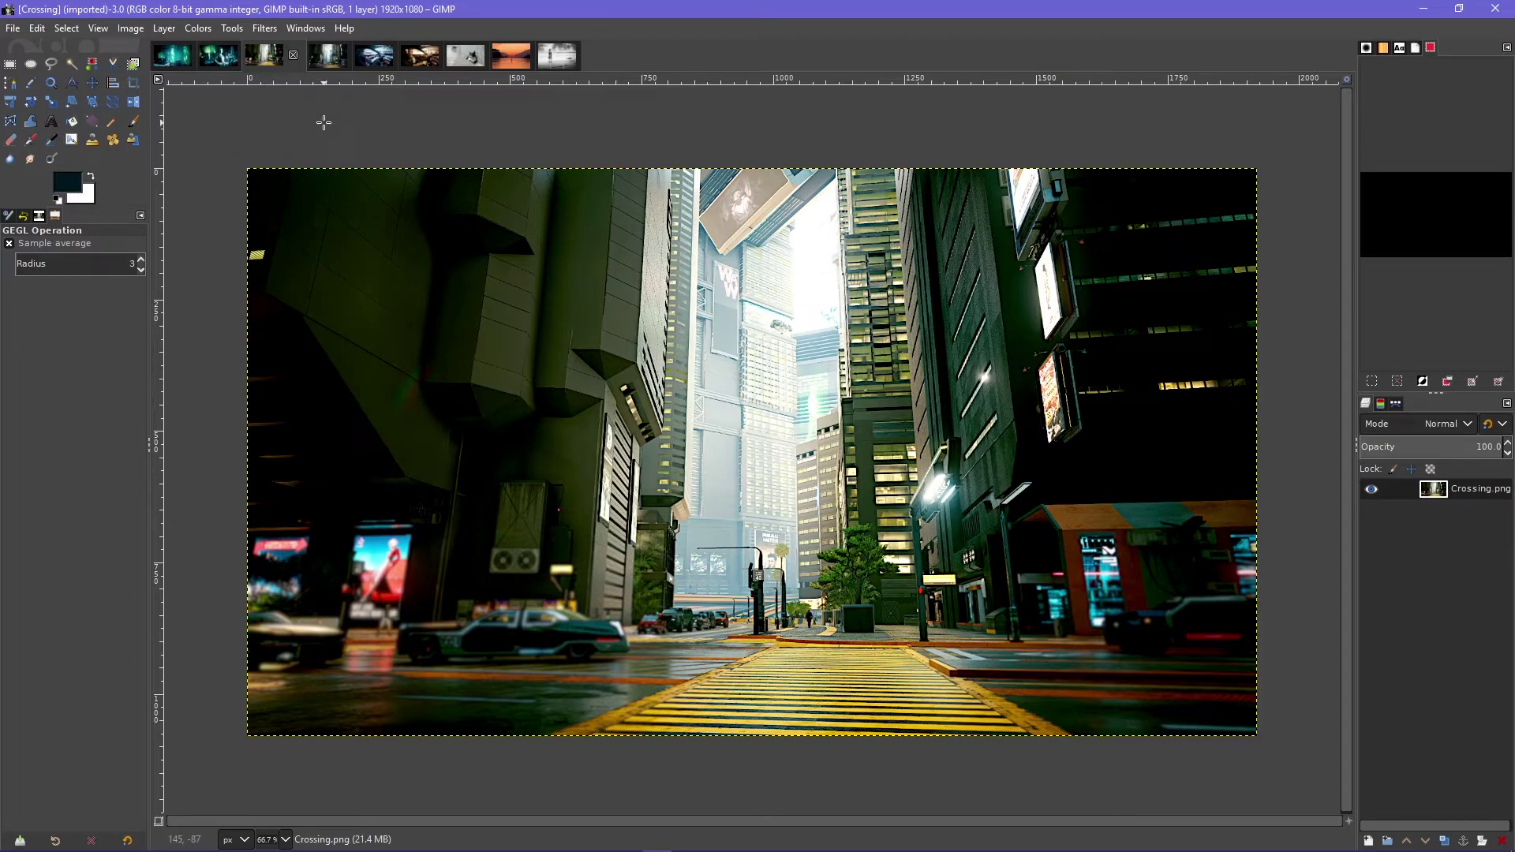
click(174, 59)
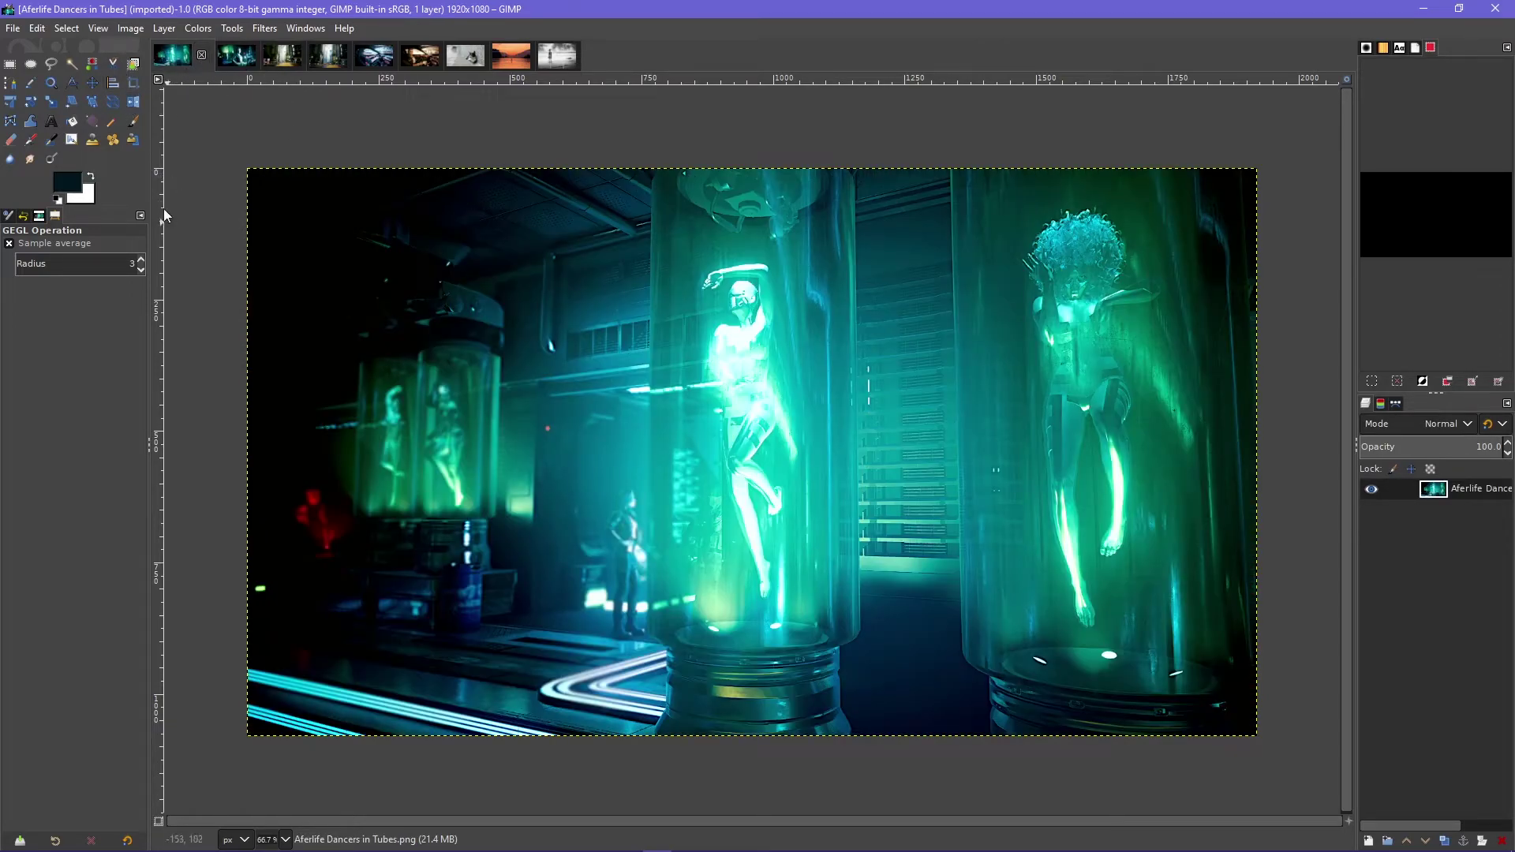
click(233, 64)
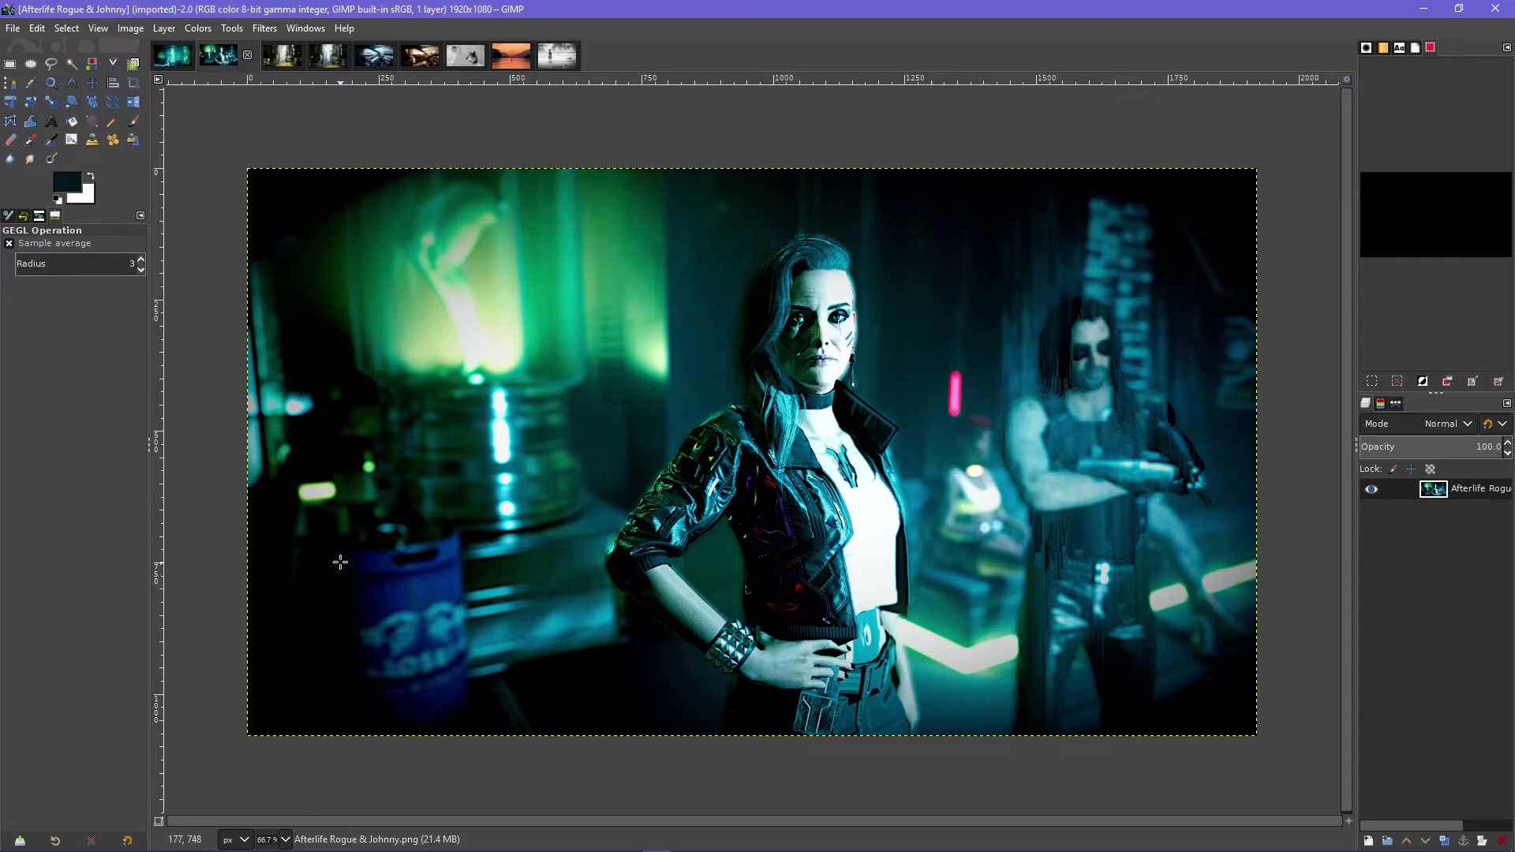
click(362, 55)
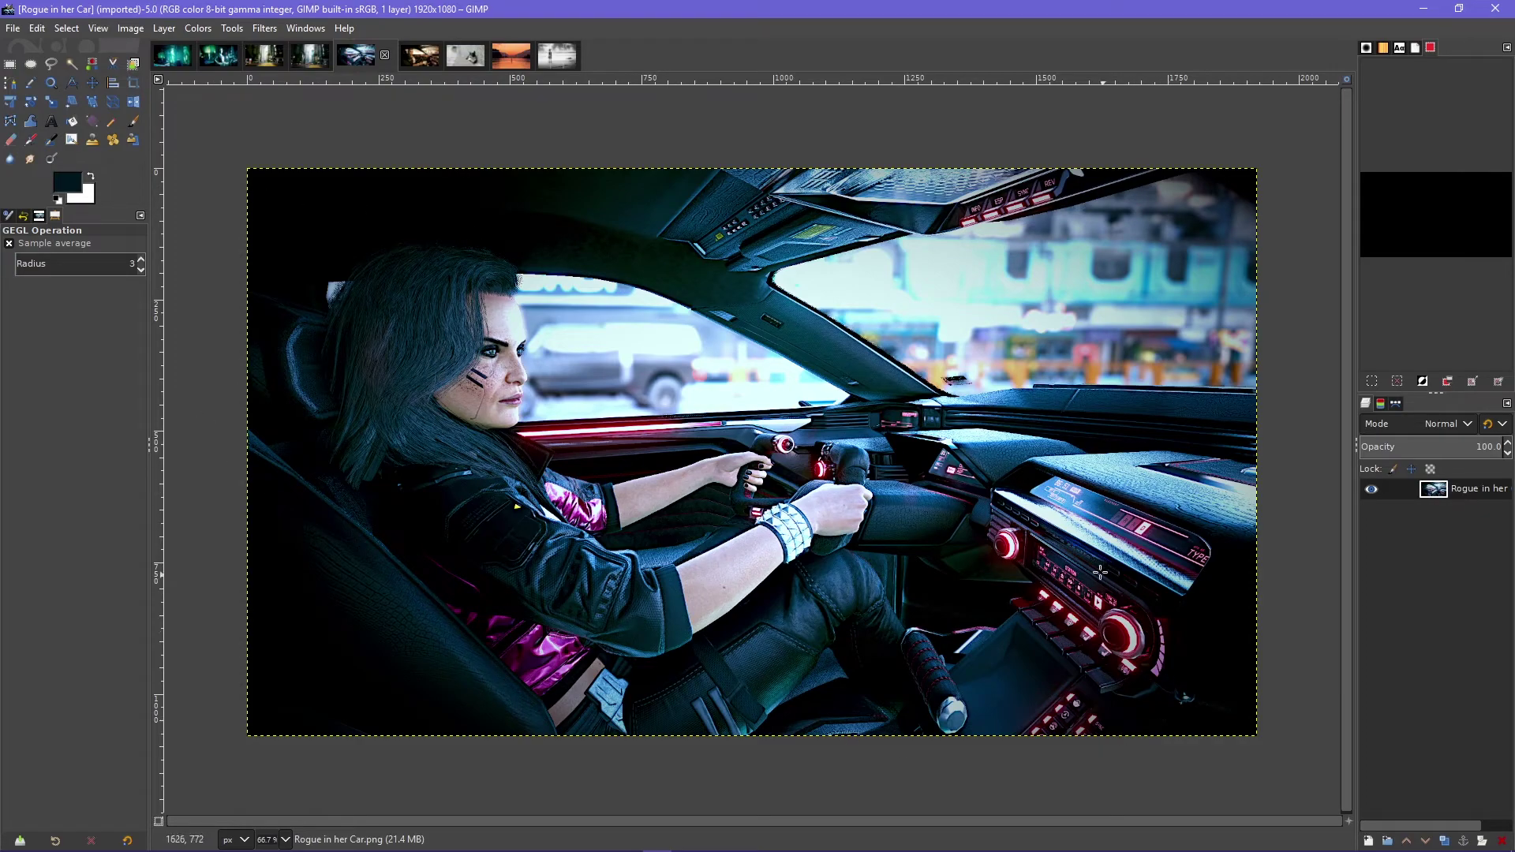
click(420, 57)
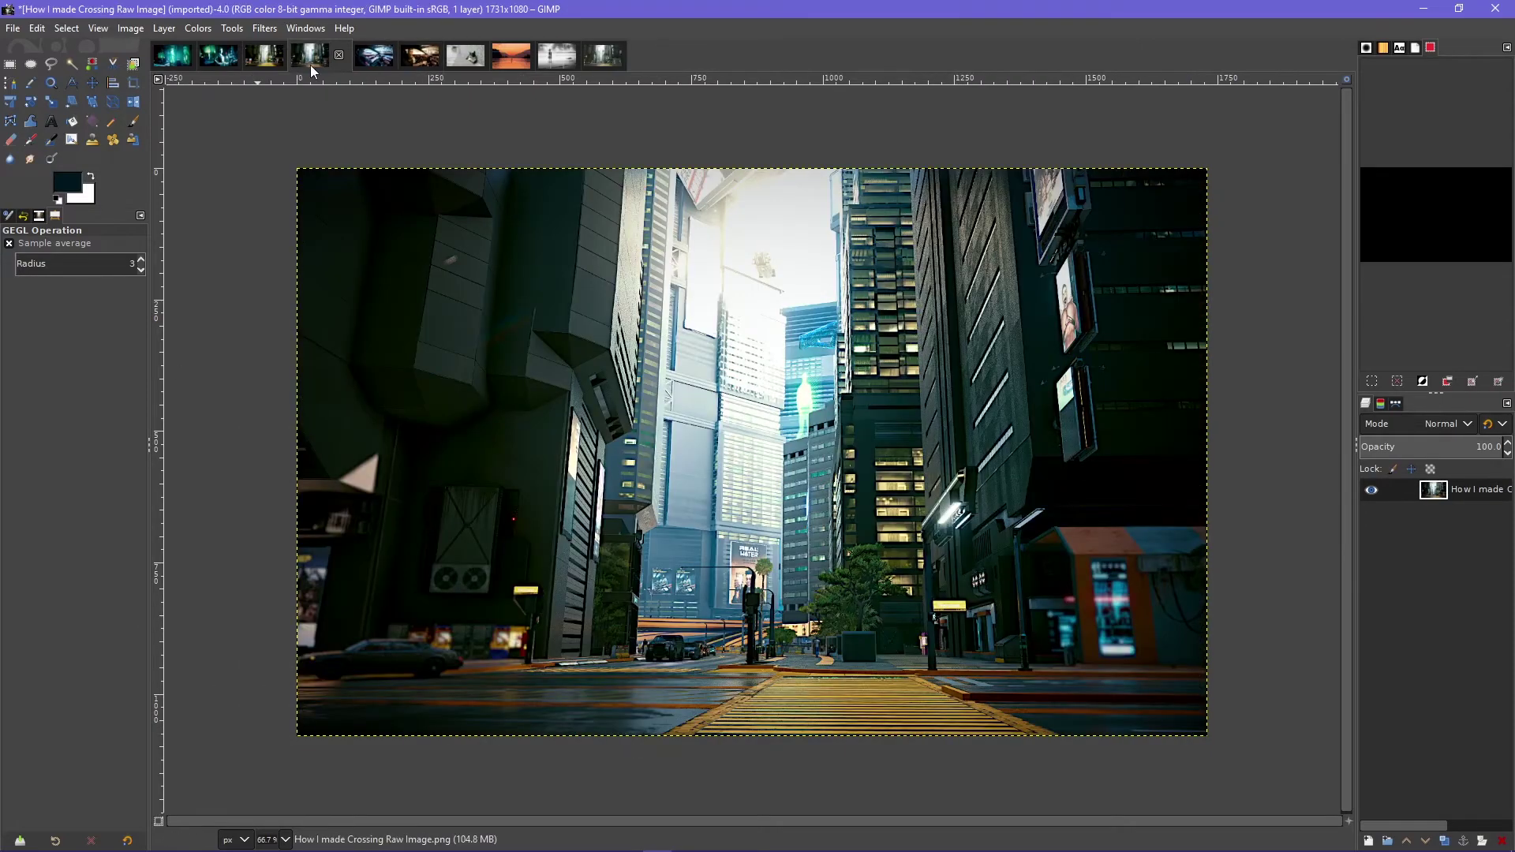
Flip repeatedly between the graded Crossing scene and the raw original, ending on the graded one
click(310, 56)
click(611, 56)
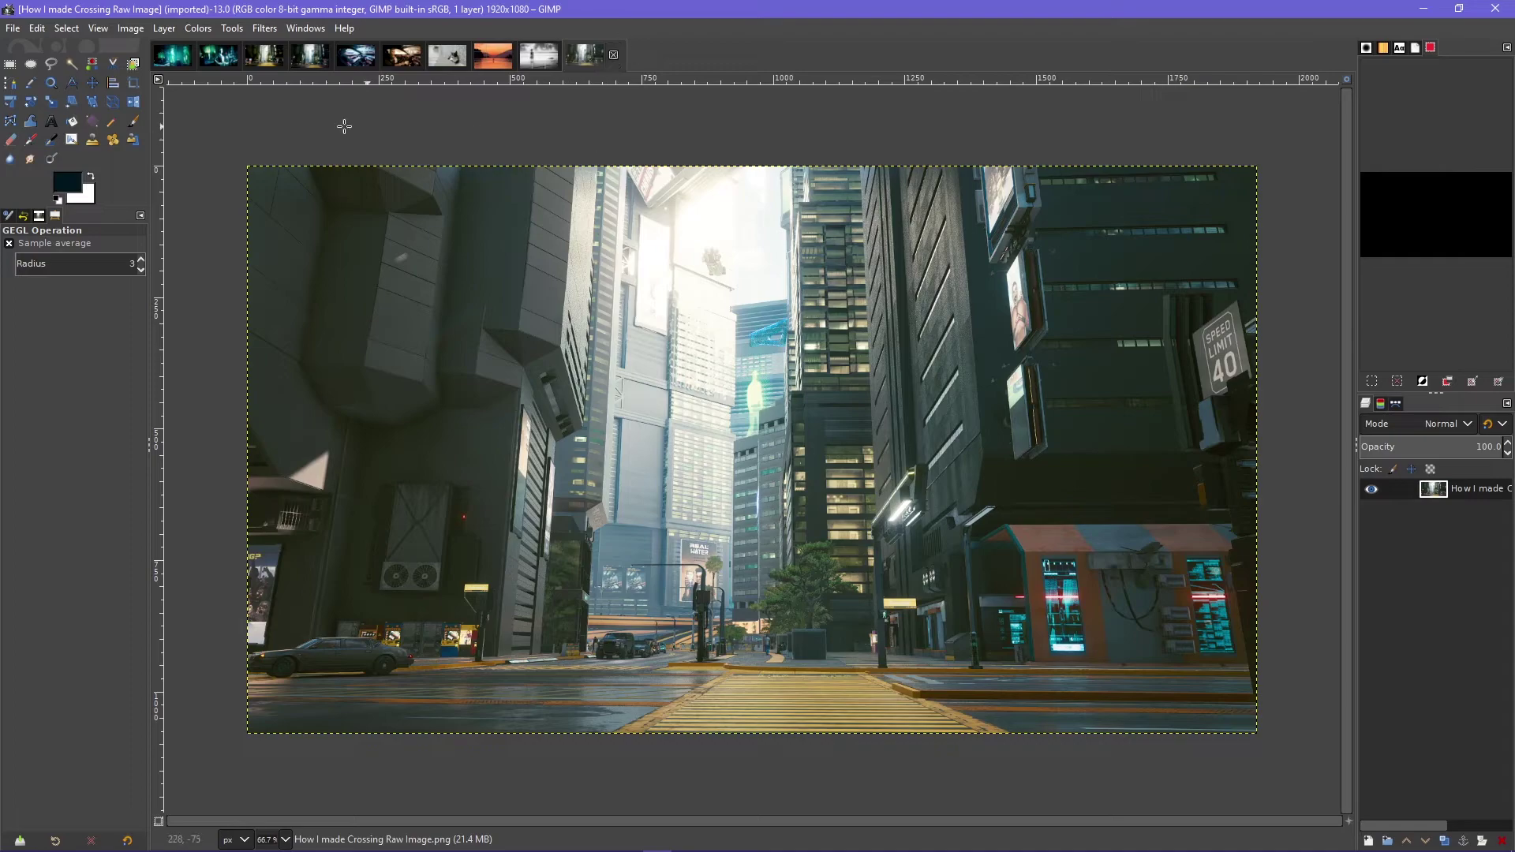
click(311, 54)
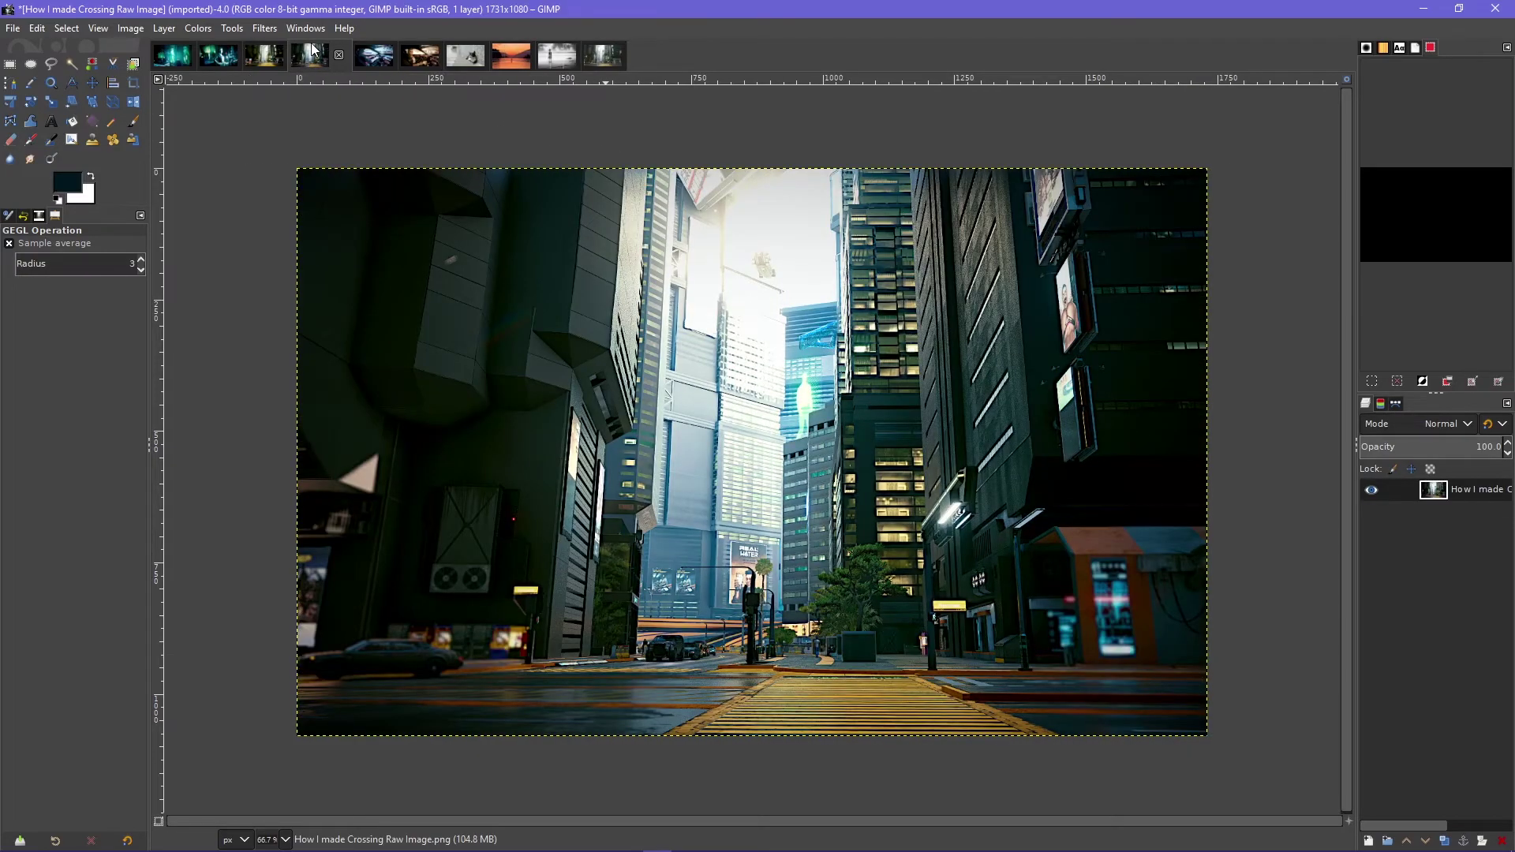
click(602, 56)
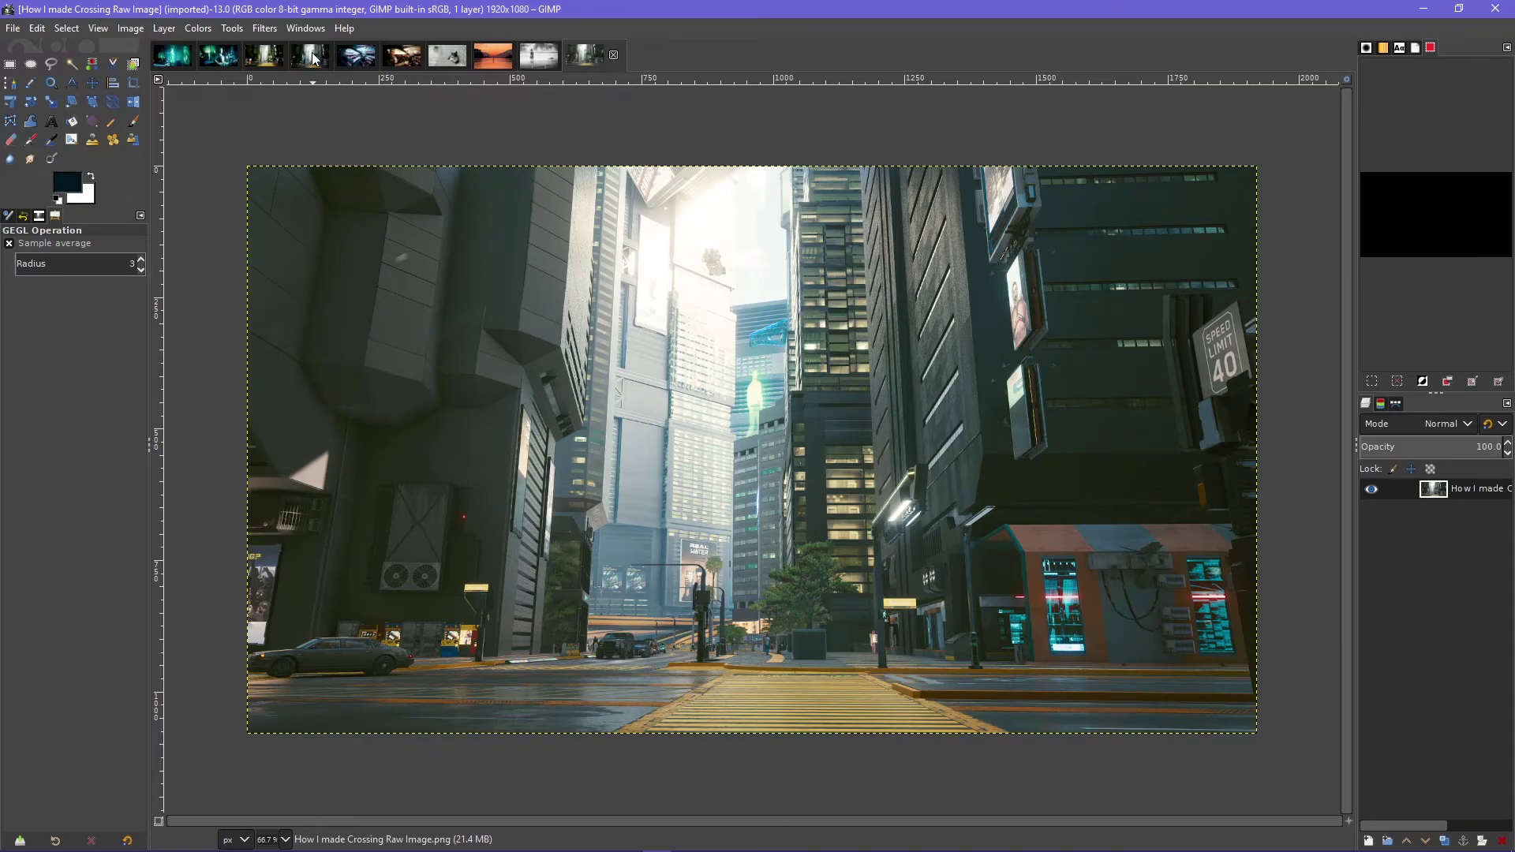
click(313, 56)
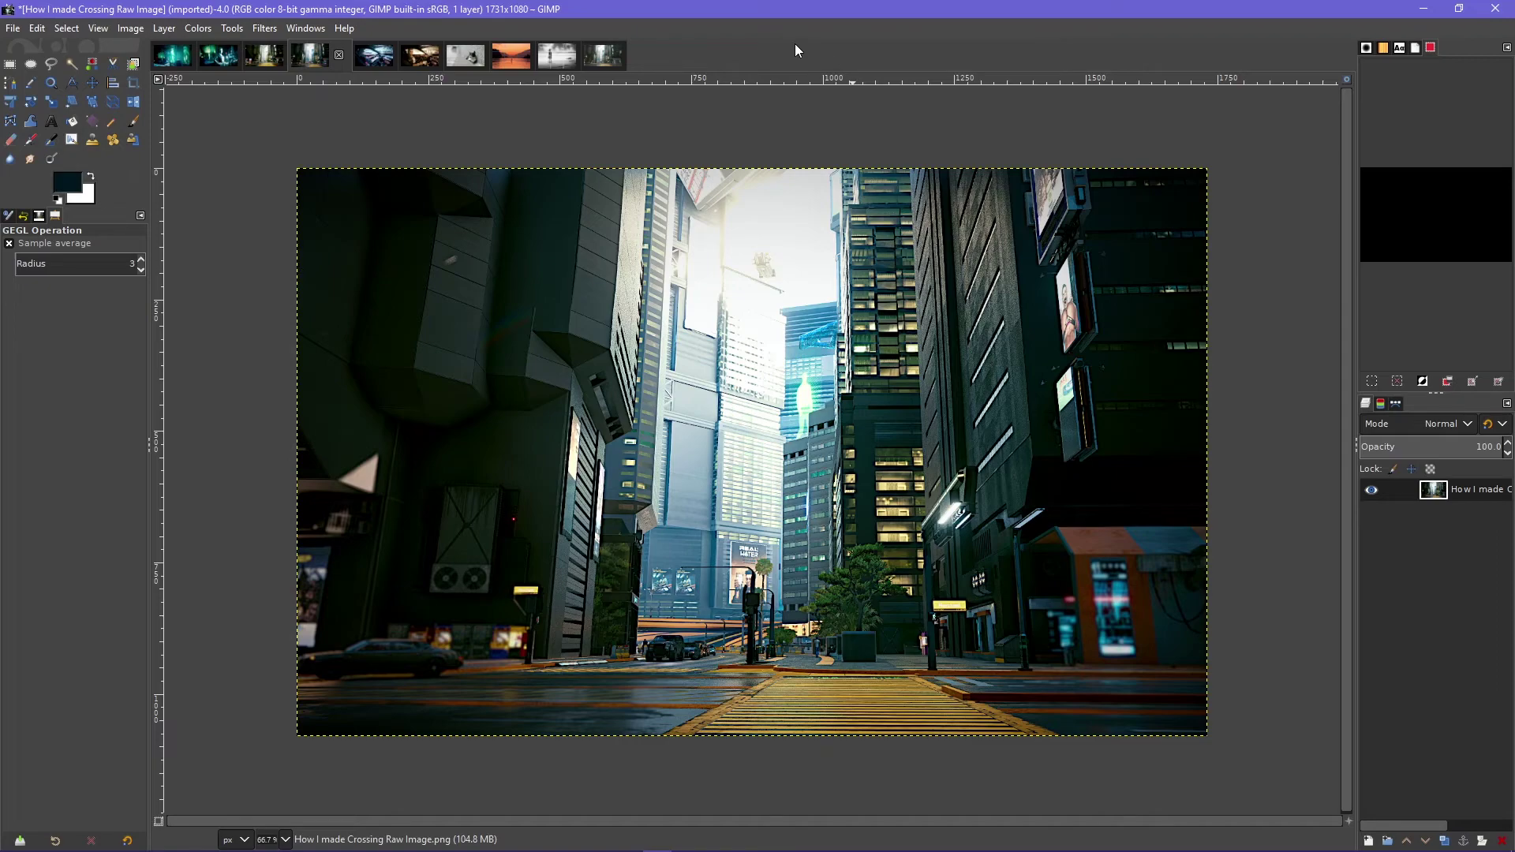
click(601, 58)
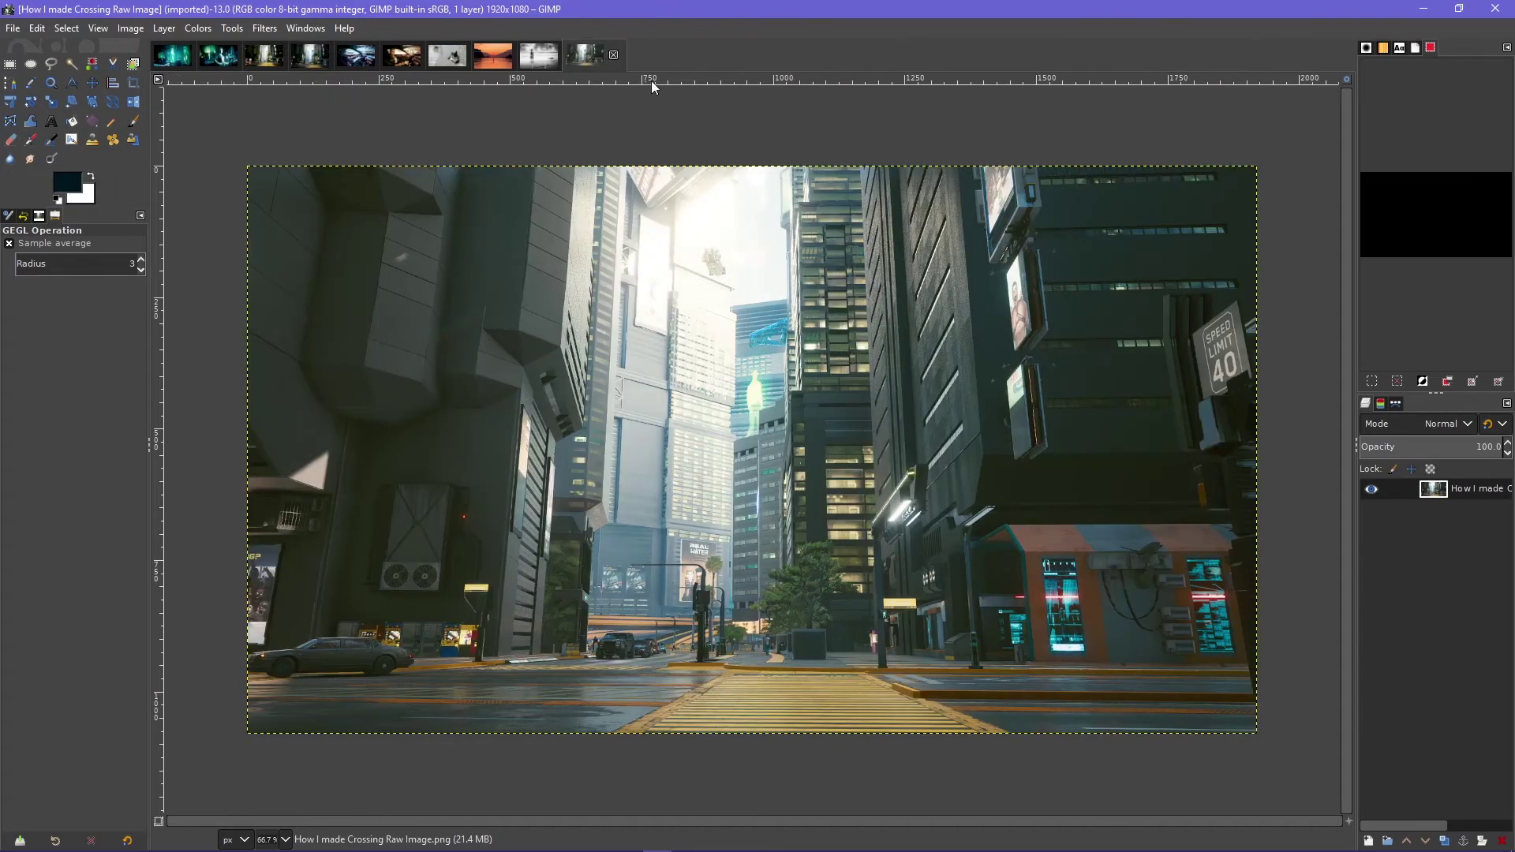
click(309, 56)
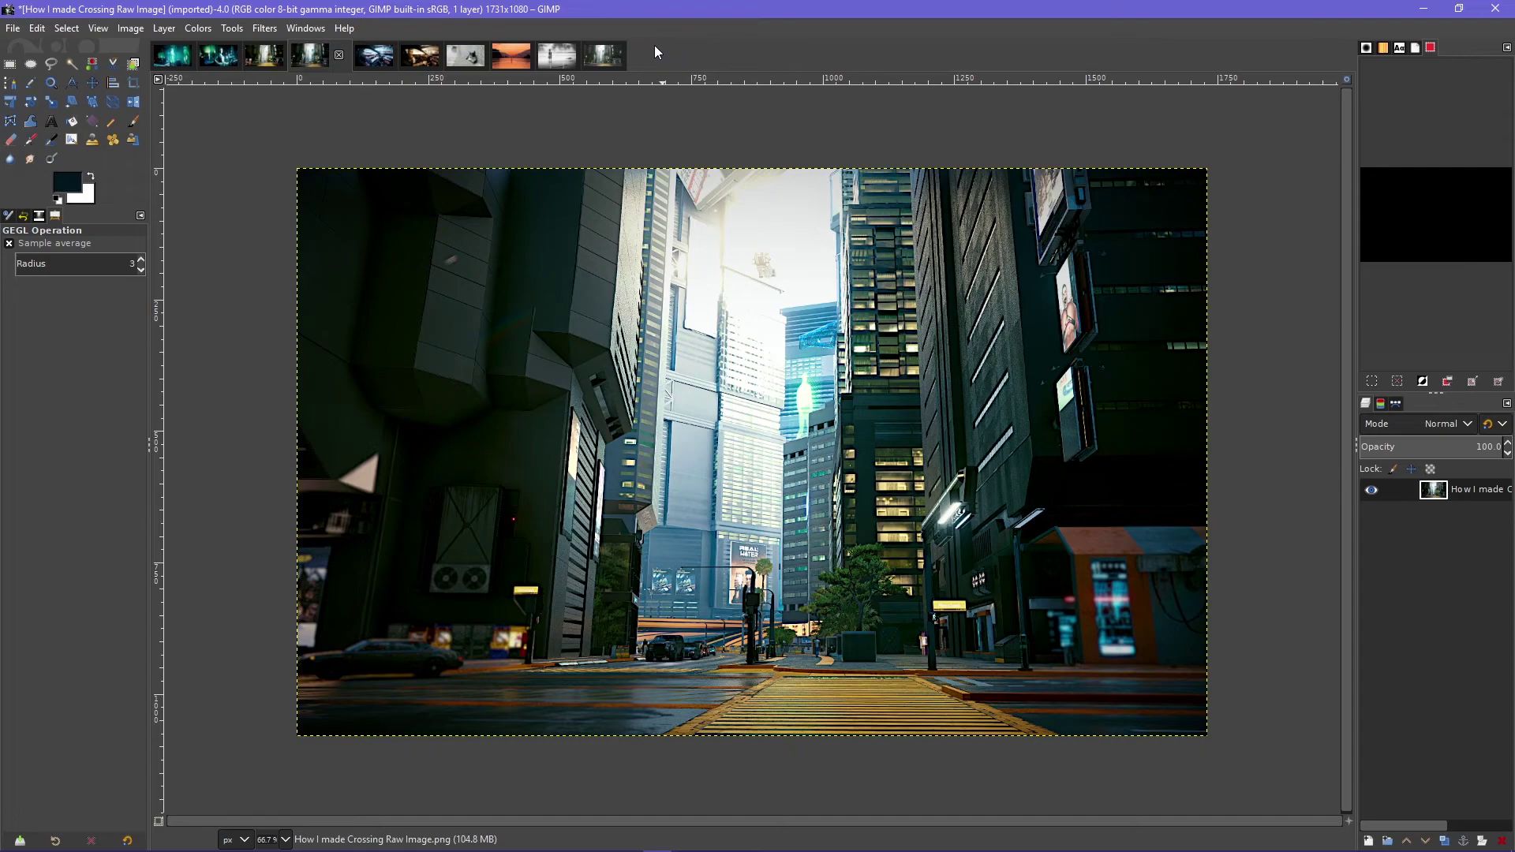
View the sunset rule-of-thirds image, then switch to Rogue in her Car
click(518, 56)
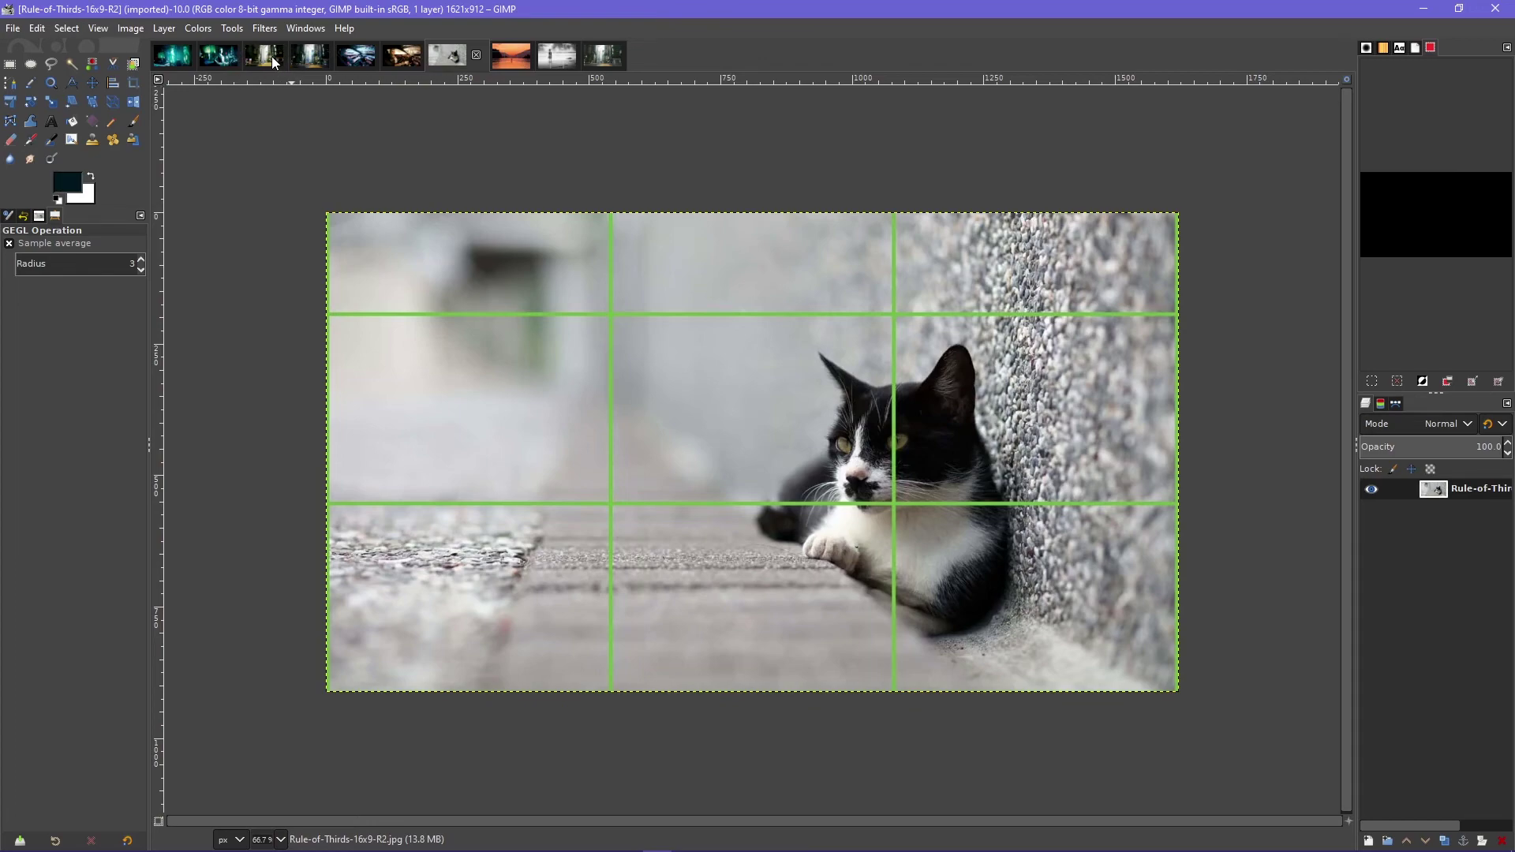
click(349, 59)
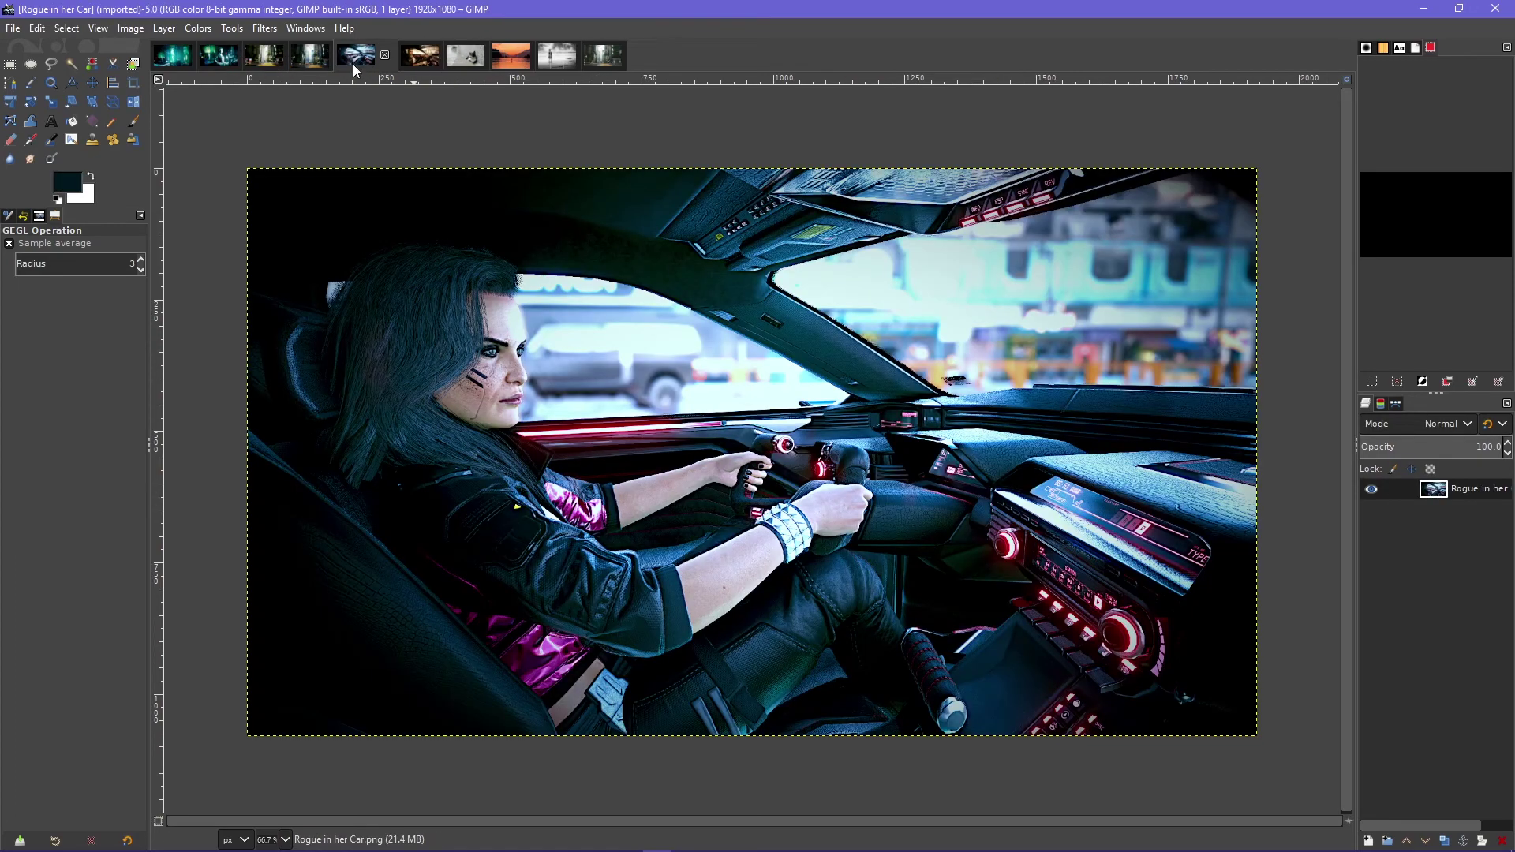